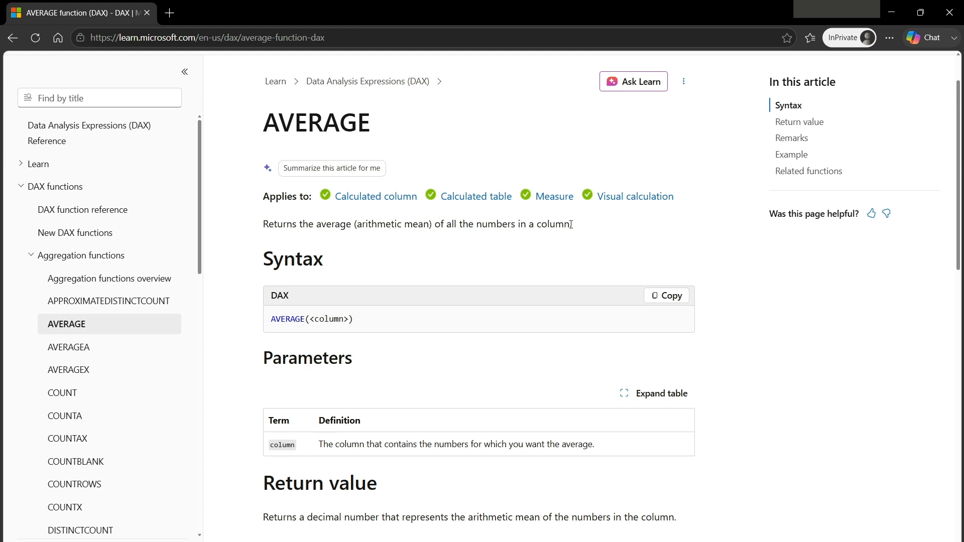
Switch to Power BI and add an empty table visual, enlarged, in the upper-left area of the report canvas.
left_click(551, 541)
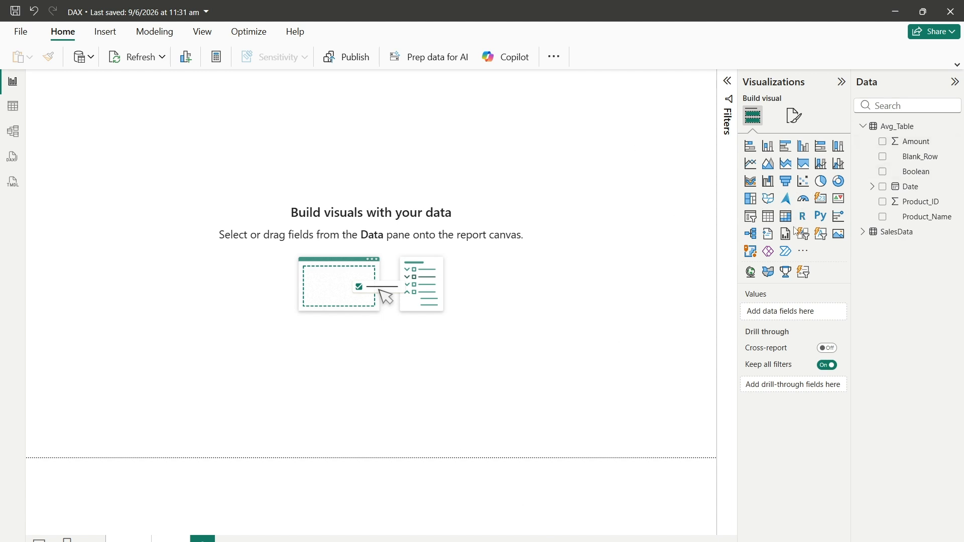
left_click(768, 216)
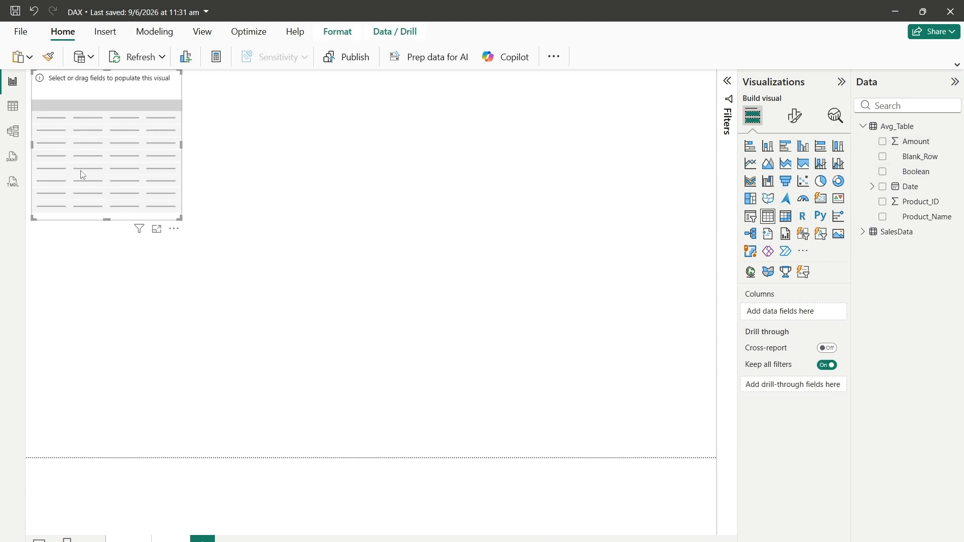
left_click_drag(103, 181, 133, 199)
left_click_drag(212, 240, 423, 278)
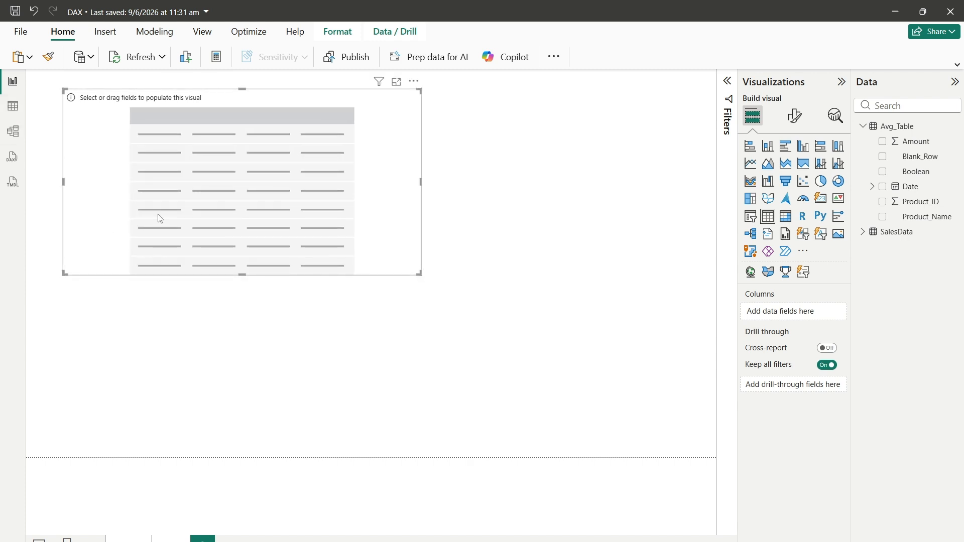
Fill the table with the Avg_Table fields Amount, Blank_Row, Boolean, Date, Product_ID and Product_Name, and resize it wider and shorter.
left_click_drag(911, 142, 160, 208)
left_click_drag(893, 161, 364, 191)
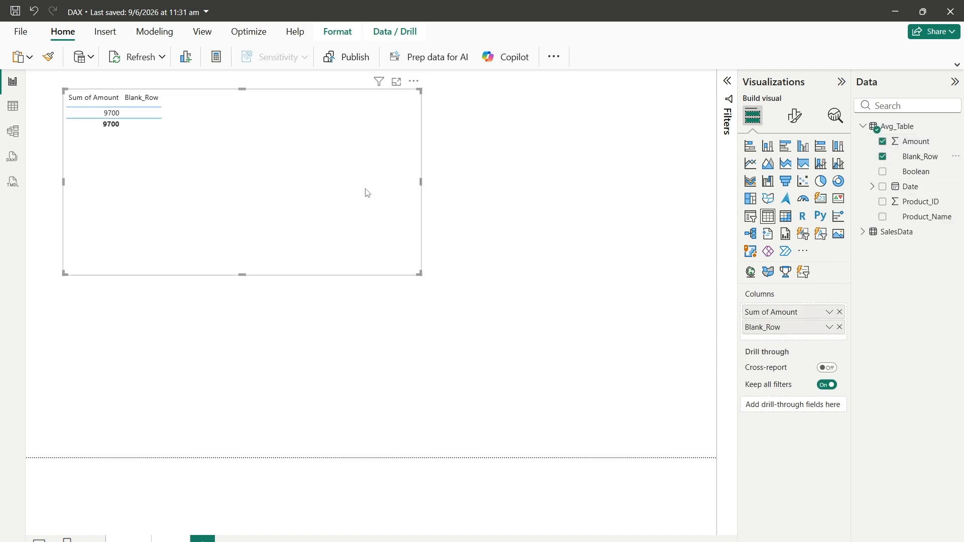
left_click_drag(911, 172, 396, 195)
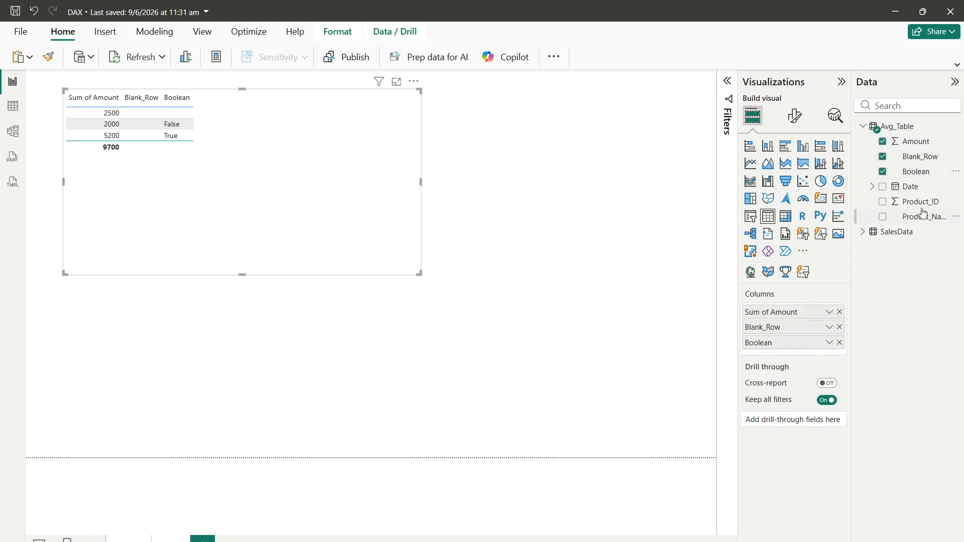
left_click_drag(907, 189, 282, 226)
left_click_drag(926, 218, 301, 246)
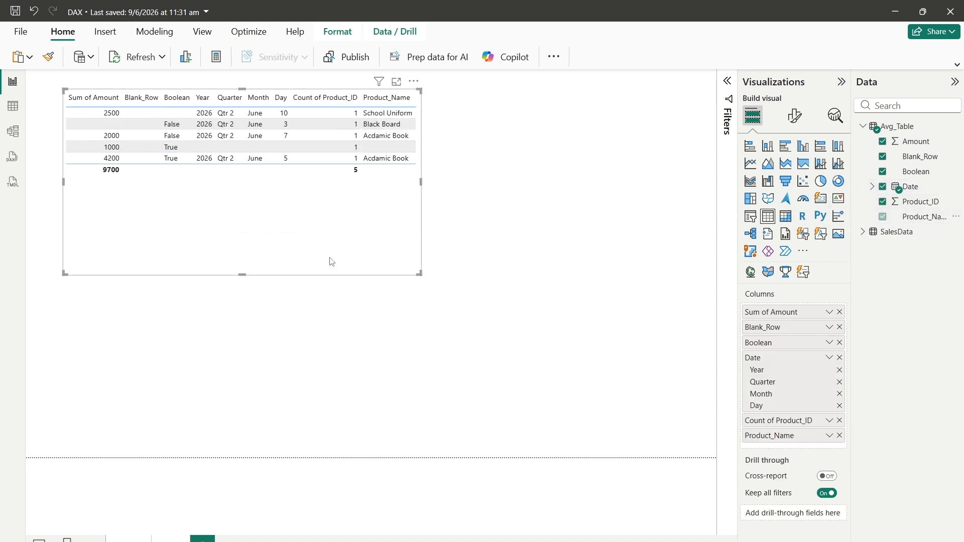
left_click_drag(421, 273, 462, 207)
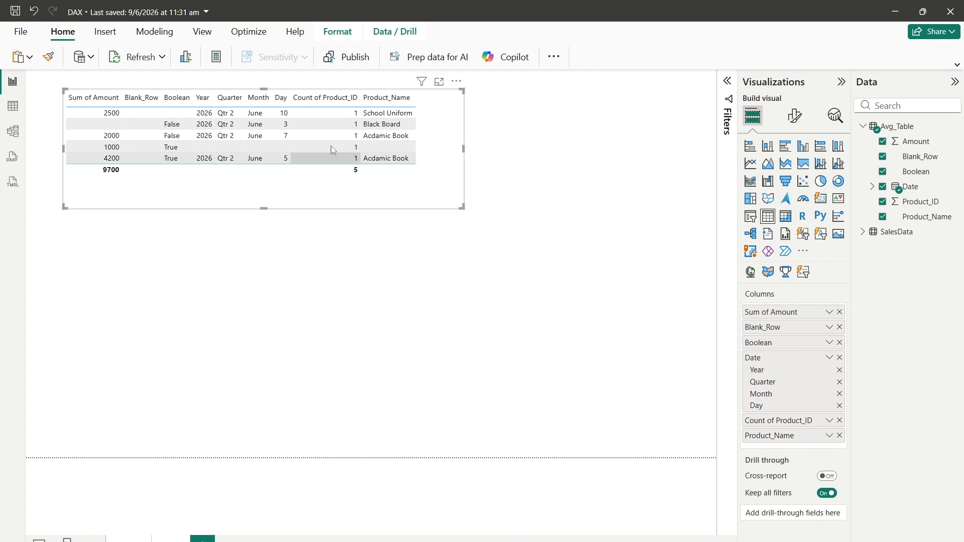
Show the table's Date field as plain dates instead of the date hierarchy, and reposition and shrink the table.
right_click(778, 360)
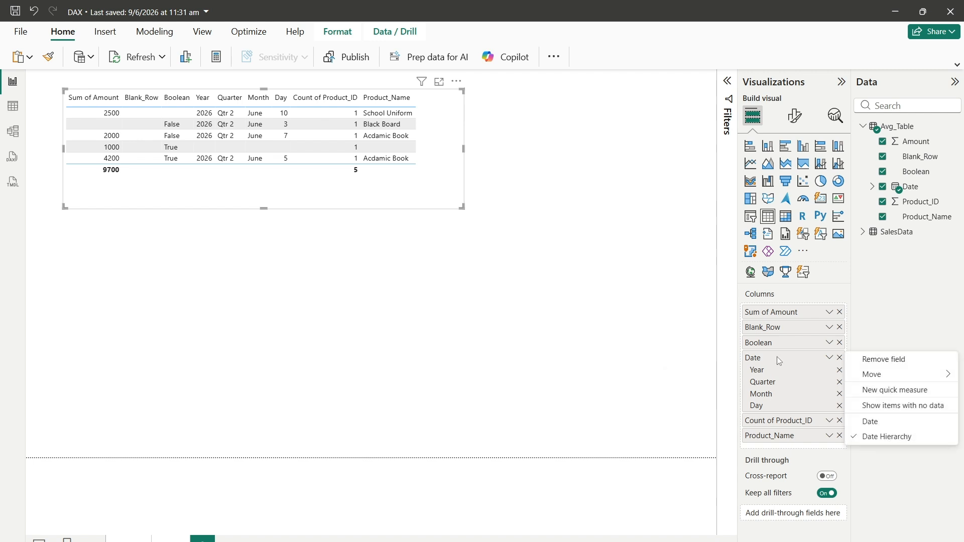
left_click(876, 431)
left_click_drag(458, 163, 441, 184)
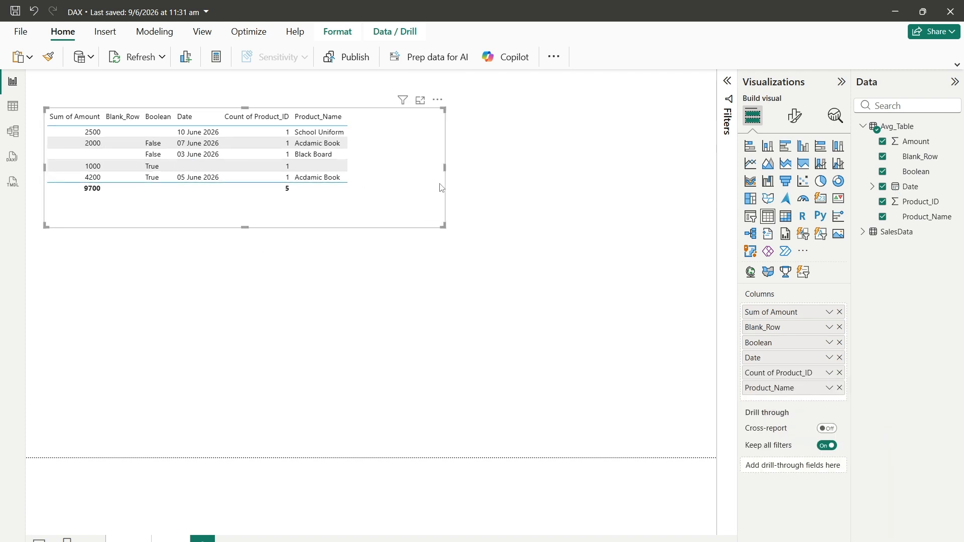
left_click_drag(444, 225, 361, 206)
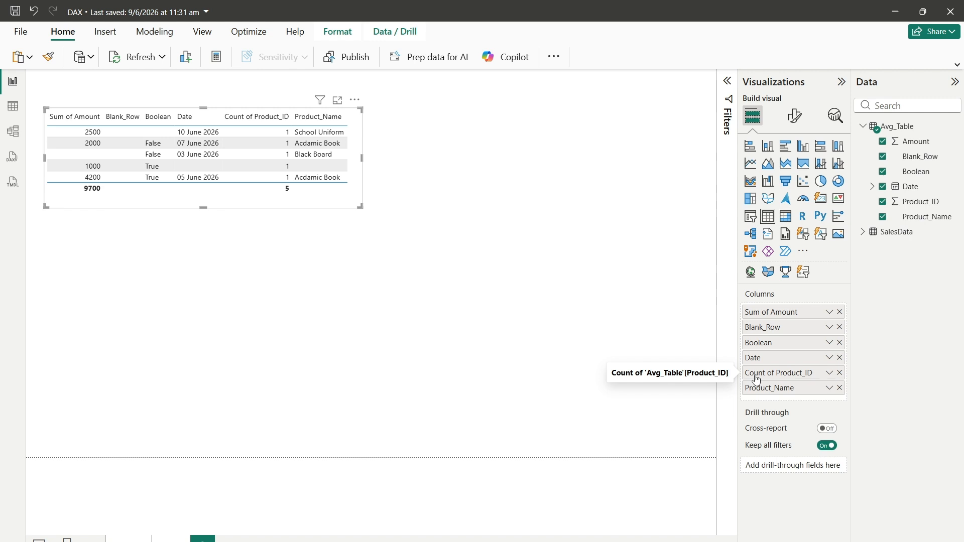
Set Product_ID in the table to Don't summarize and shrink the table around its rows.
left_click(829, 372)
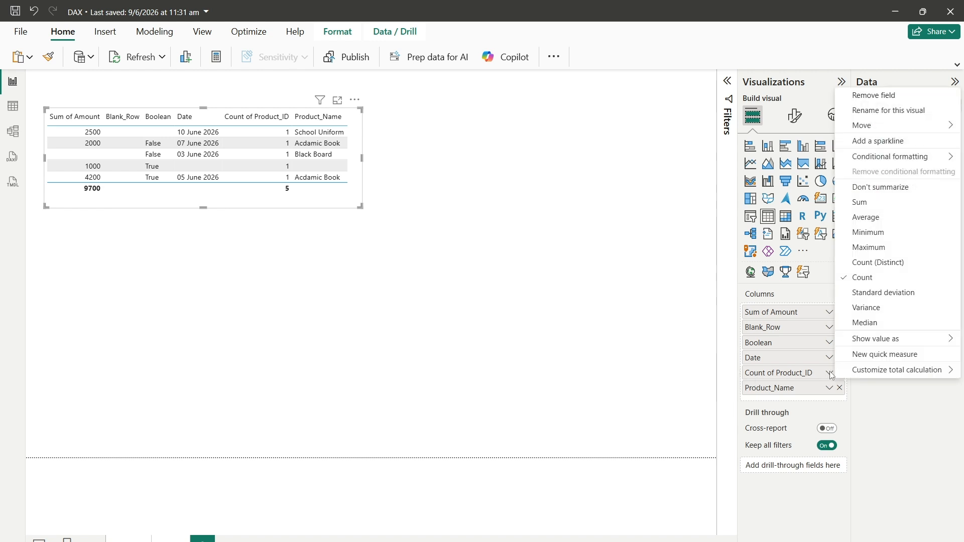
left_click(870, 191)
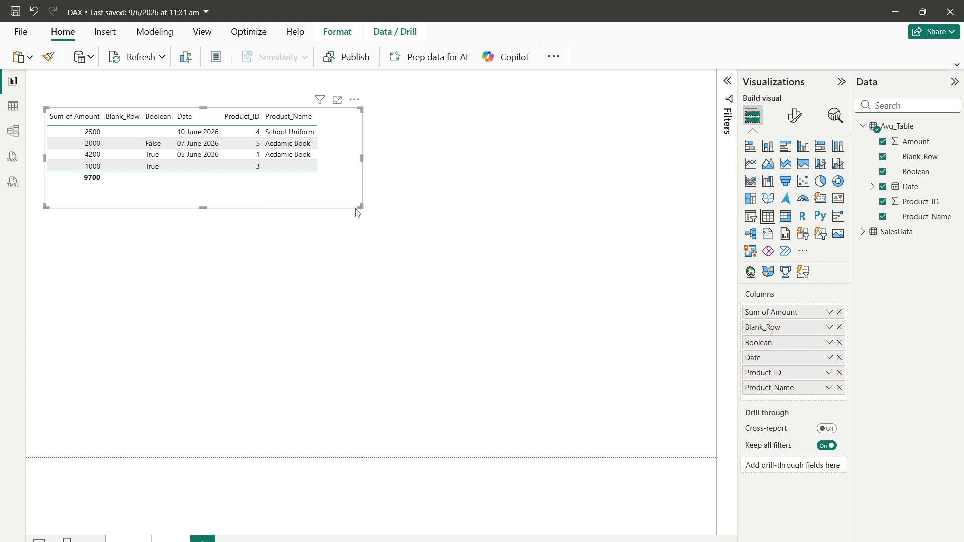
left_click_drag(360, 206, 332, 192)
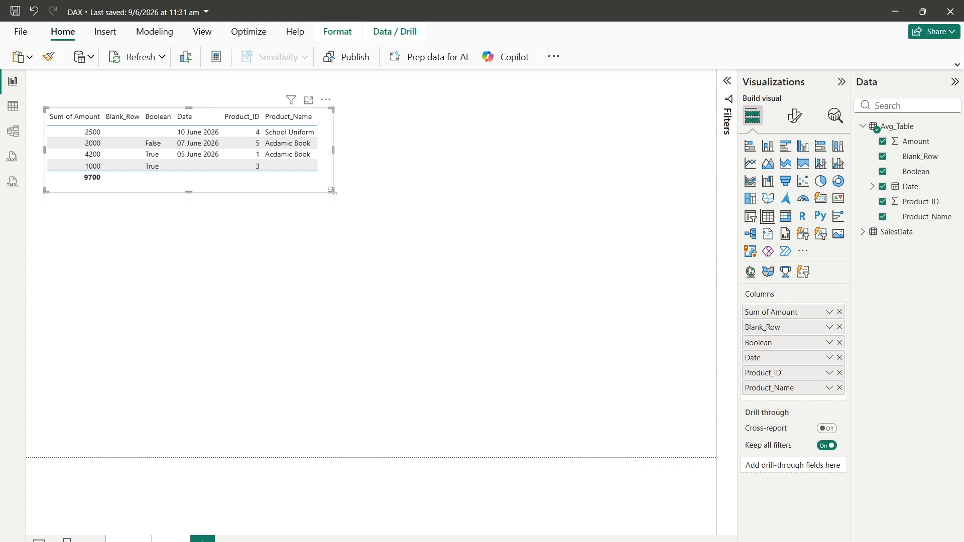
Check the Avg_Table source rows, and show items with no data for Product_ID with the table enlarged to fit.
left_click(13, 106)
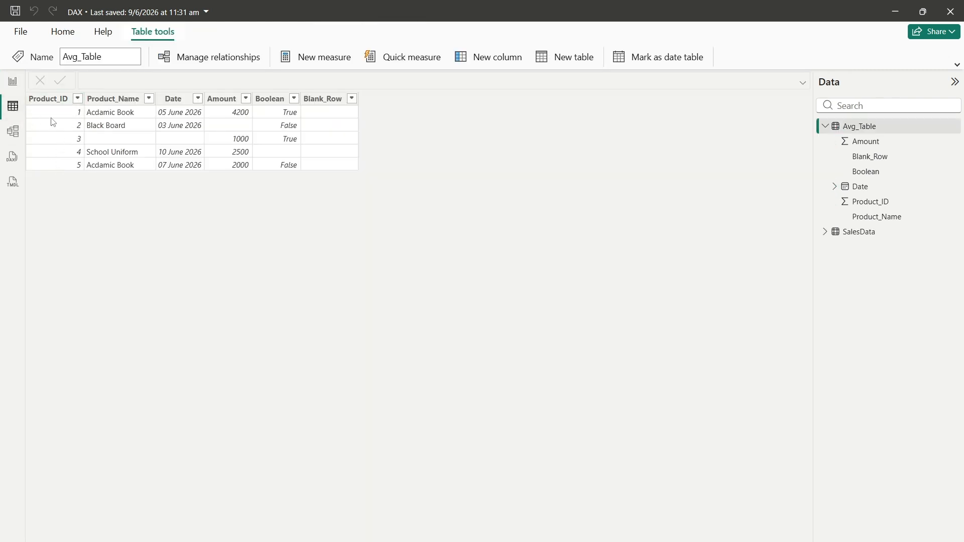
left_click(12, 82)
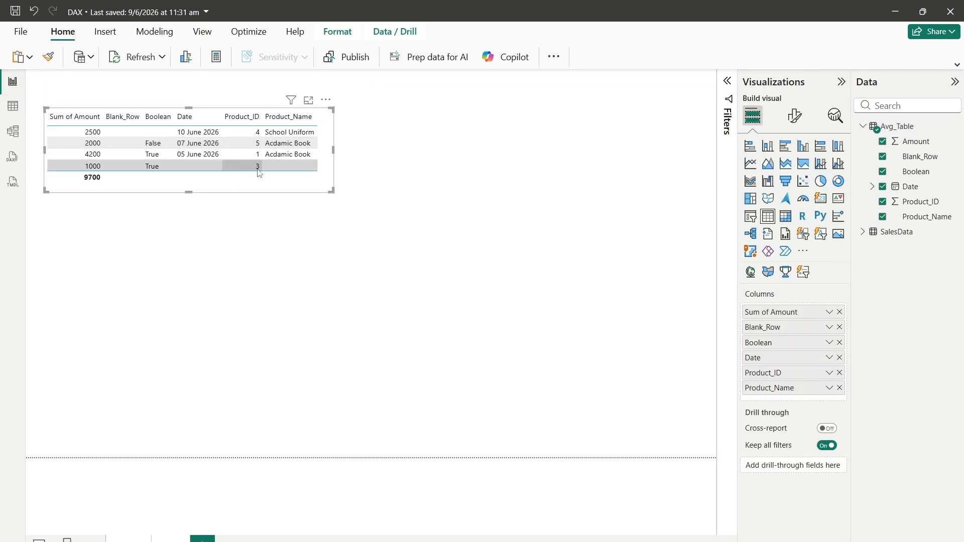
right_click(773, 375)
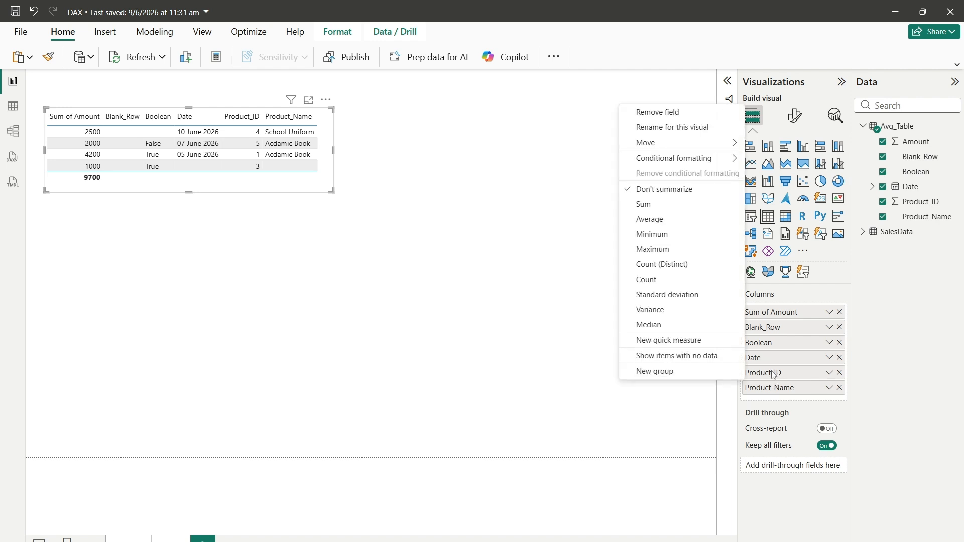
left_click(703, 361)
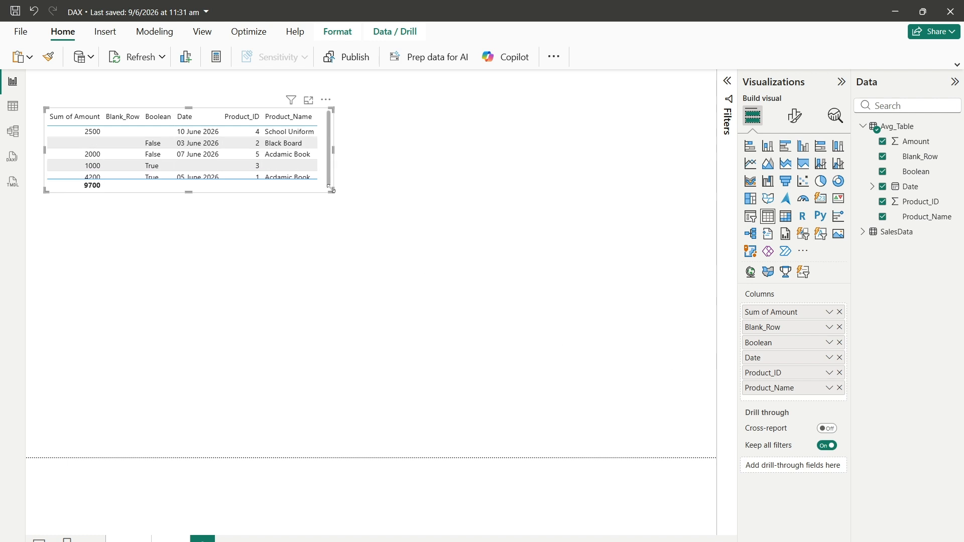
left_click_drag(331, 189, 336, 204)
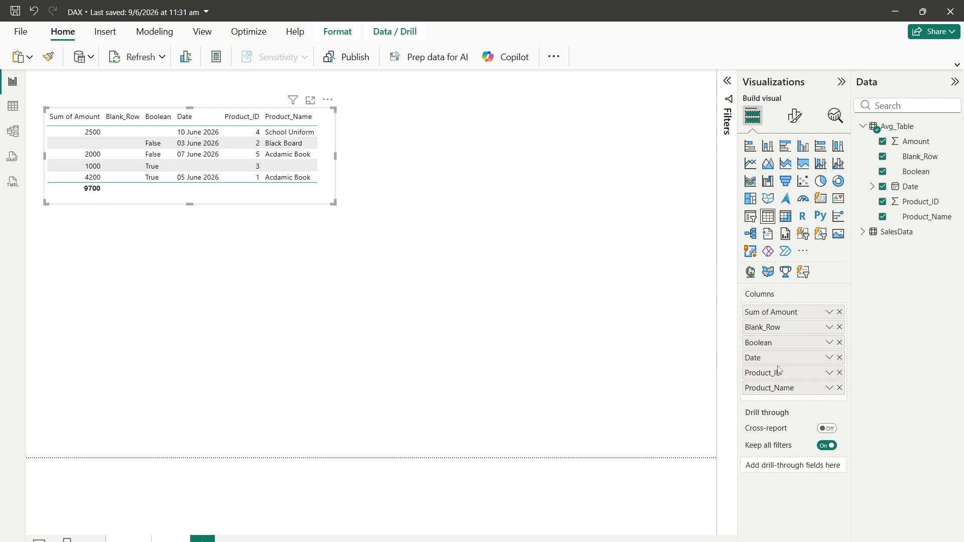
Reorder the table columns to Product_ID, Product_Name, Date, Sum of Amount, Boolean, Blank_Row, and narrow the table slightly.
left_click_drag(784, 374, 787, 311)
left_click_drag(783, 389, 787, 321)
left_click_drag(776, 388, 779, 342)
left_click_drag(781, 387, 781, 372)
left_click(270, 335)
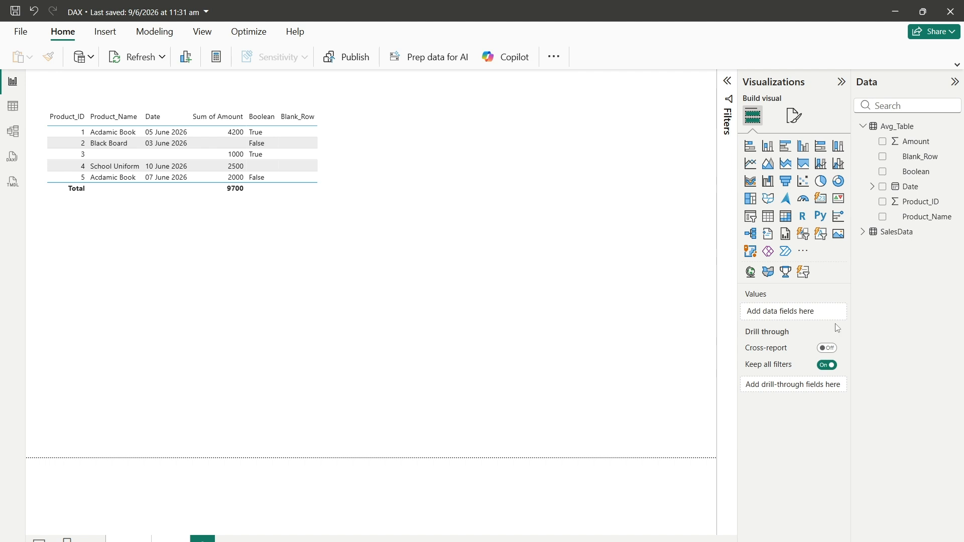
left_click(333, 170)
left_click_drag(336, 204, 325, 204)
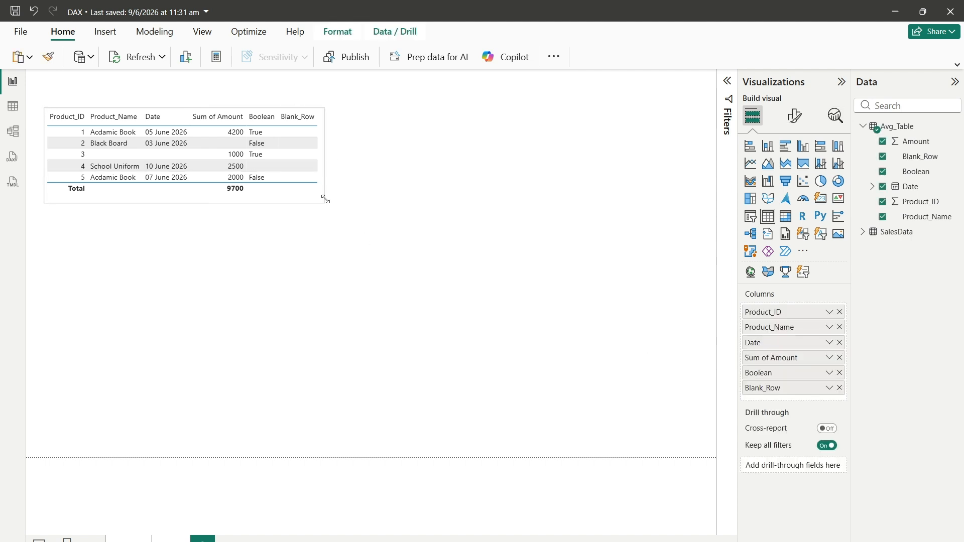
Create a measure in Avg_Table with the formula Avg = AVERAGE(Avg_Table[Amount]).
left_click(921, 157)
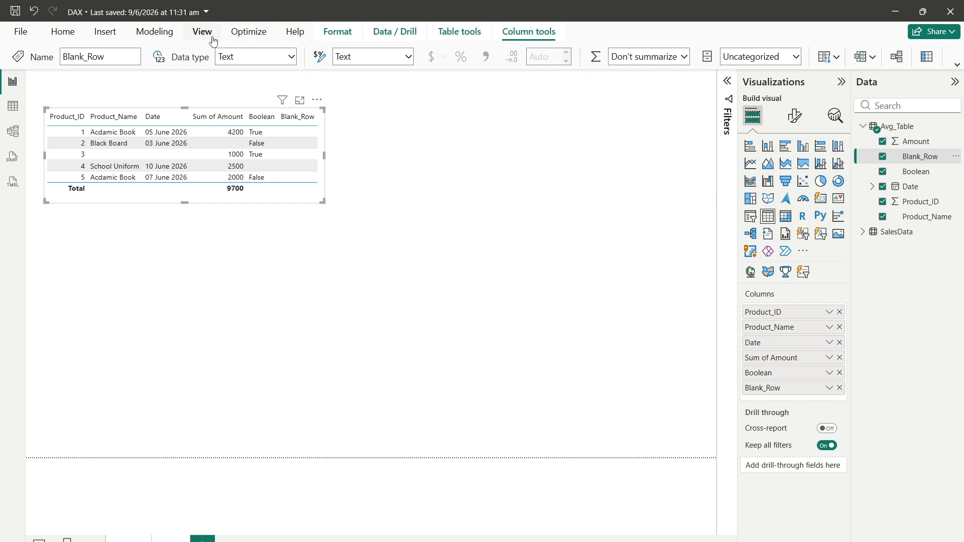
left_click(156, 32)
left_click(165, 58)
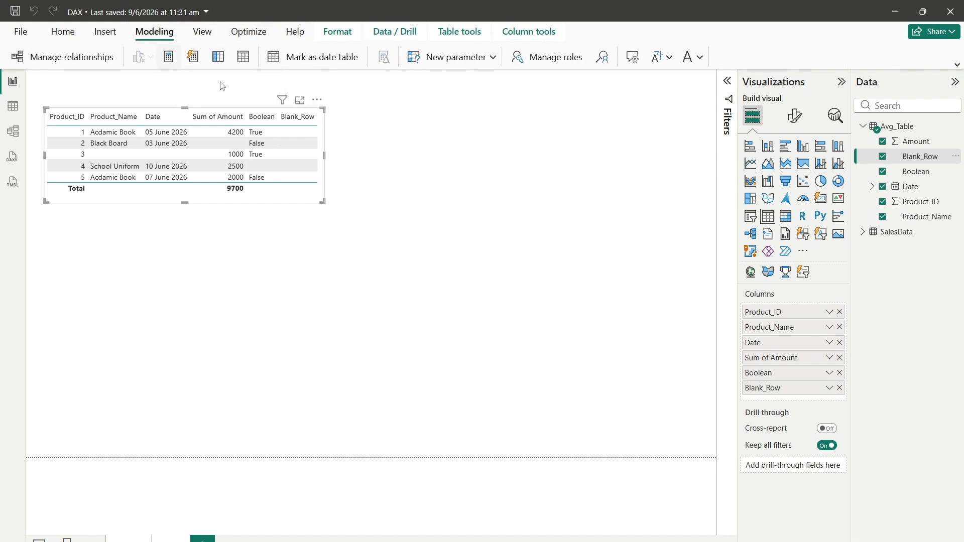
type("A")
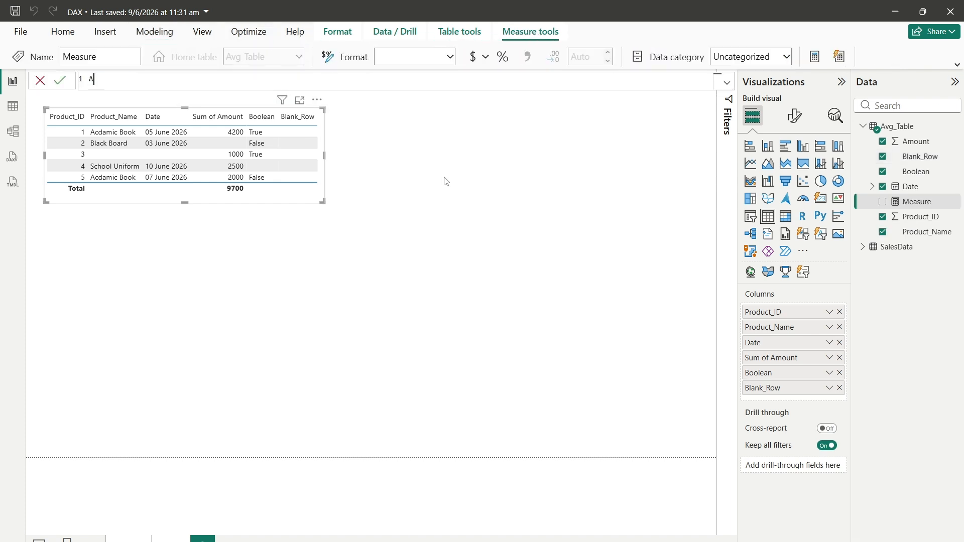
type("vg = av")
key("Tab")
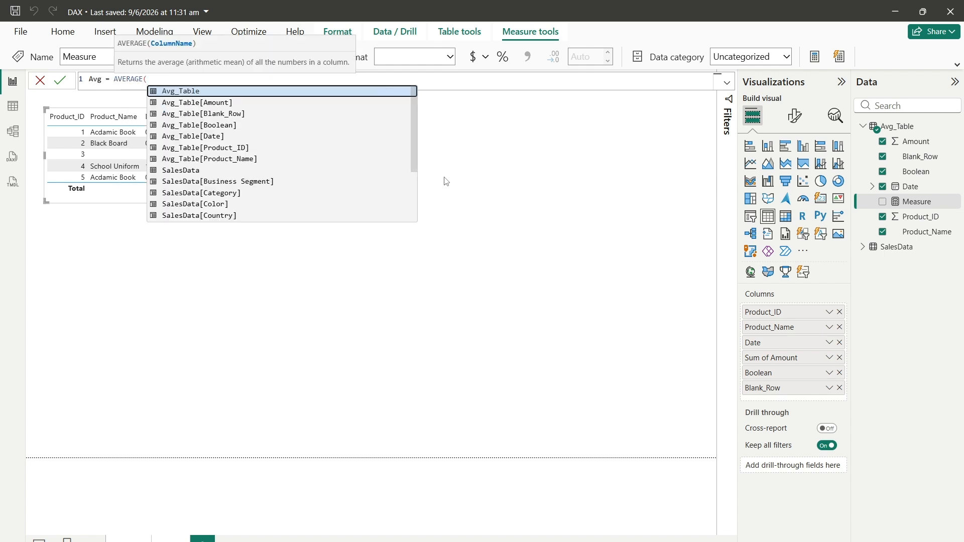
type("Avg_Table[")
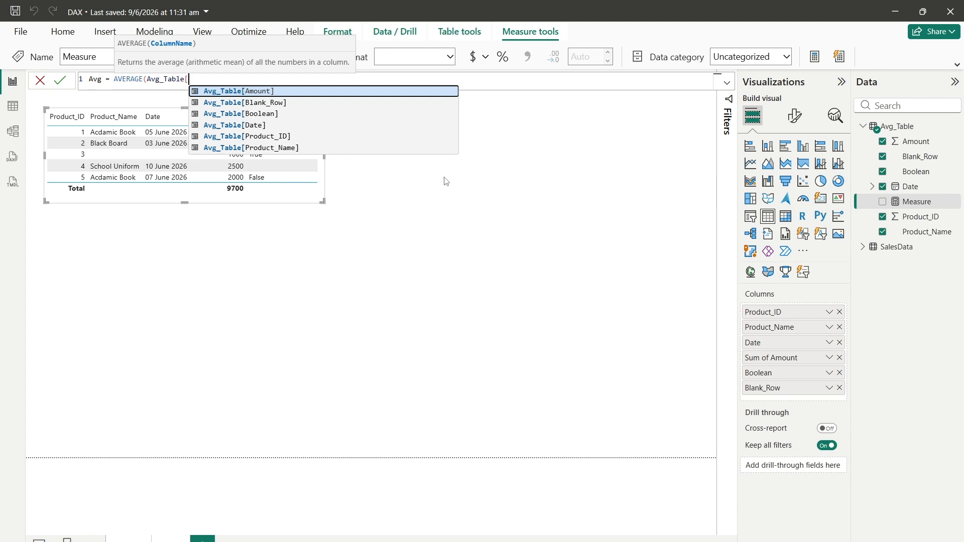
type("amo")
key("Tab")
type(")")
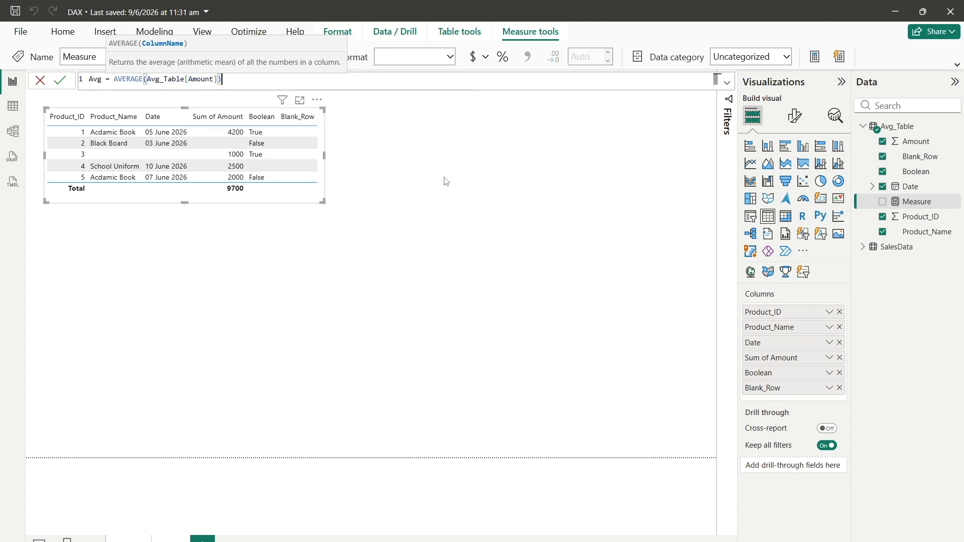
left_click(60, 81)
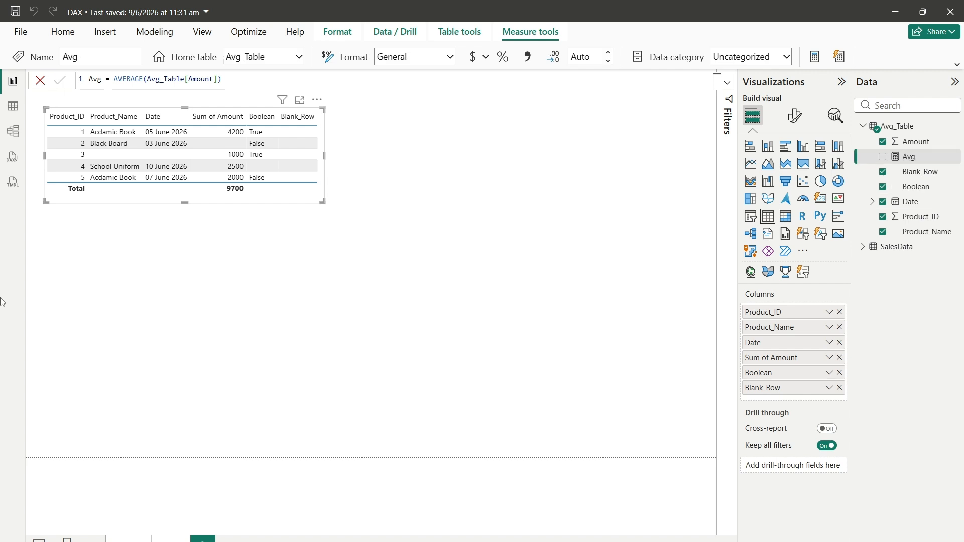
Move the table slightly higher on the canvas, try converting it to a card, and undo that conversion.
left_click(282, 349)
left_click(313, 201)
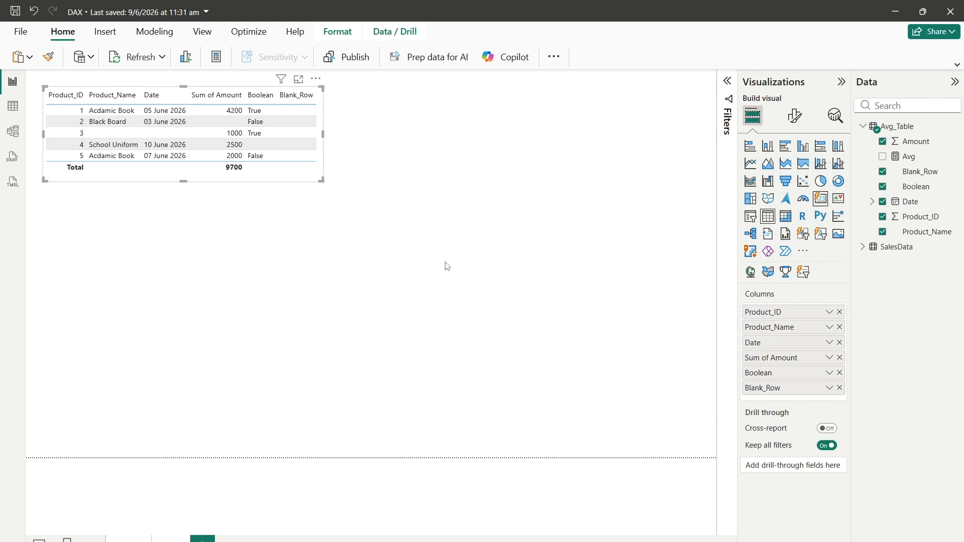
left_click(818, 201)
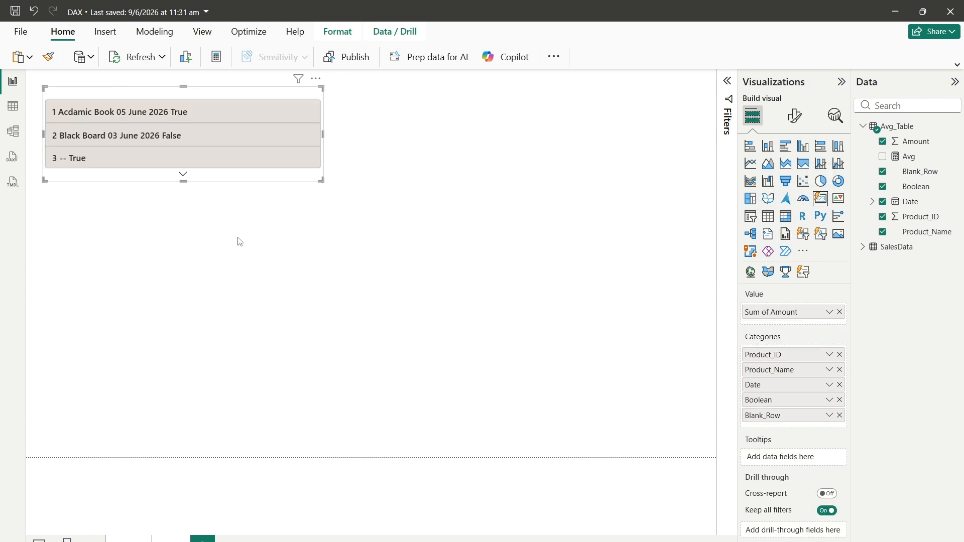
left_click(35, 12)
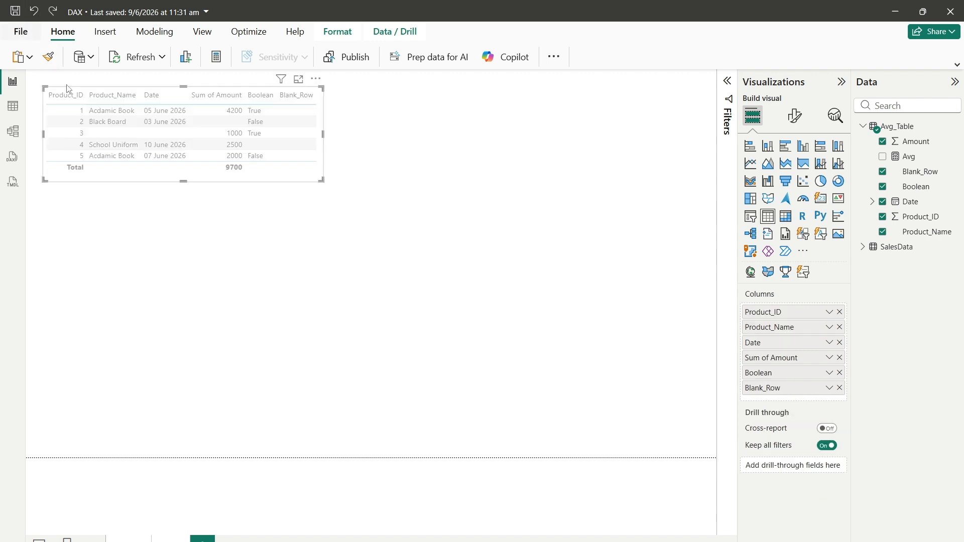
Add a separate card visual below the table showing the Avg measure, and make the card narrower.
left_click(367, 314)
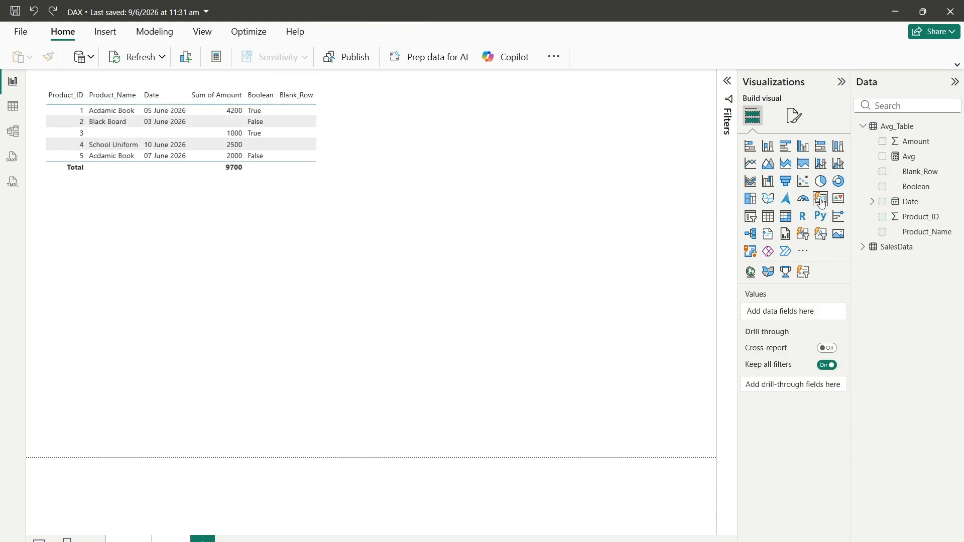
left_click(821, 198)
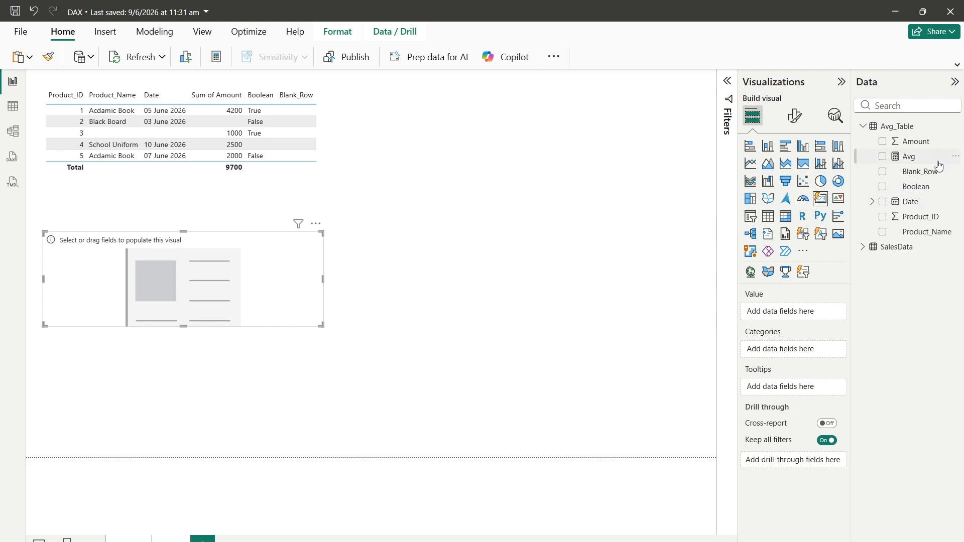
left_click_drag(909, 157, 260, 285)
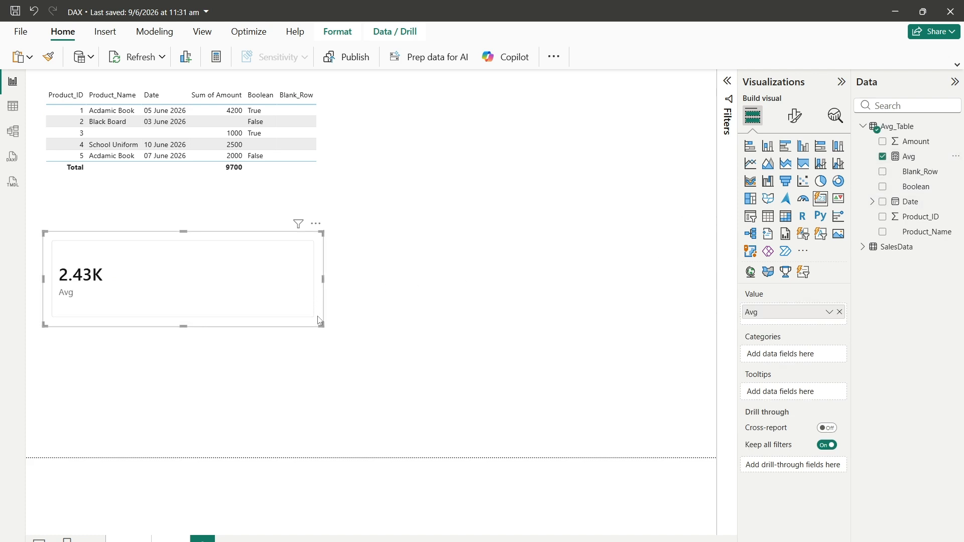
left_click_drag(320, 322, 248, 327)
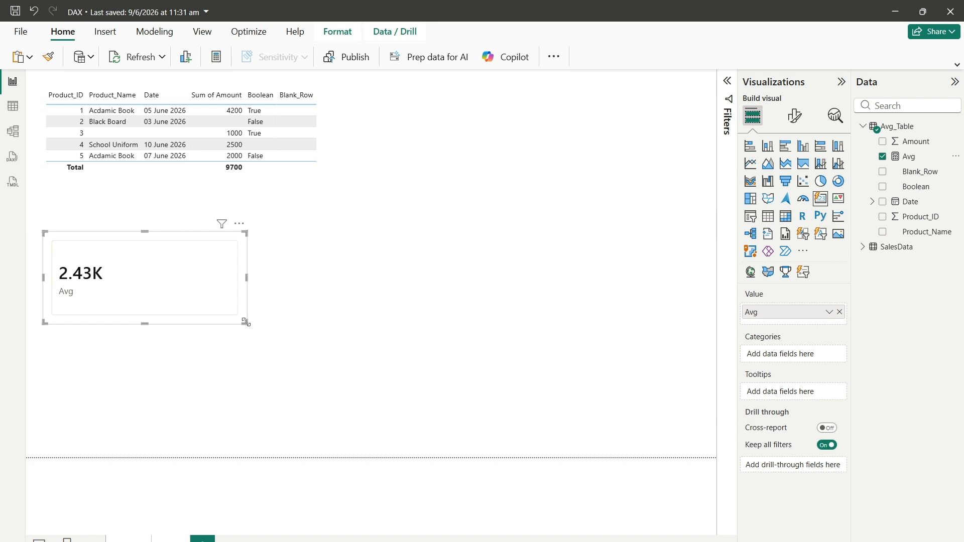
Set the display units of the Avg card's callout value to None.
left_click(793, 117)
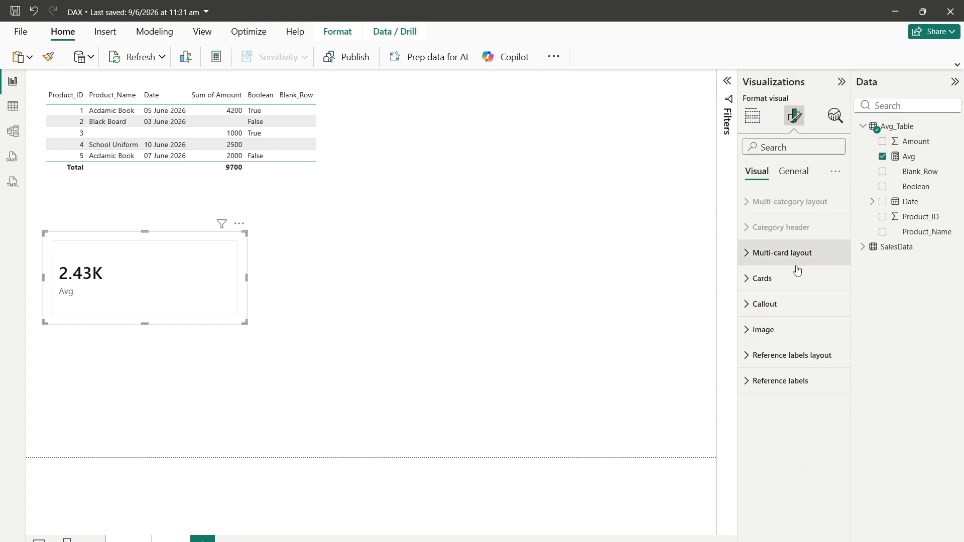
left_click(777, 305)
left_click(786, 366)
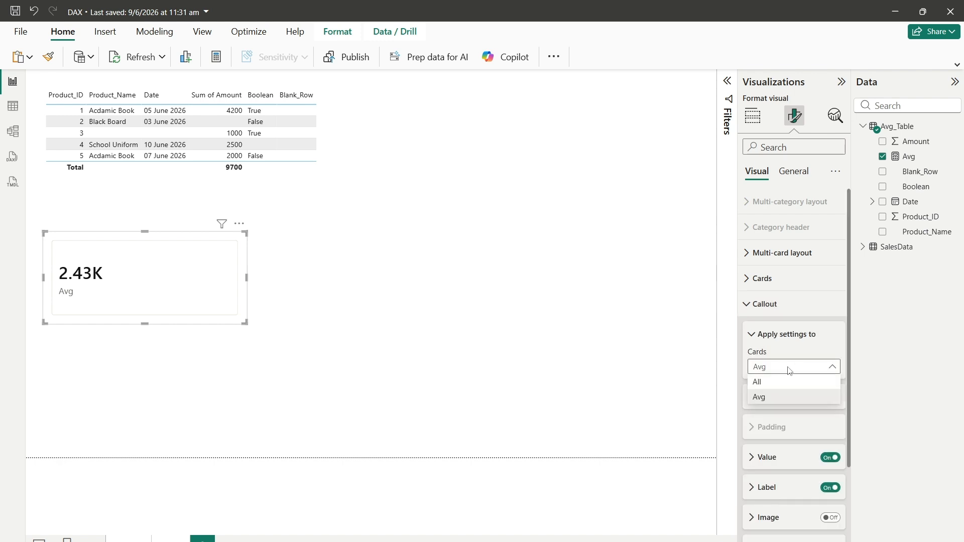
left_click(781, 395)
scroll(797, 371, "down", 2)
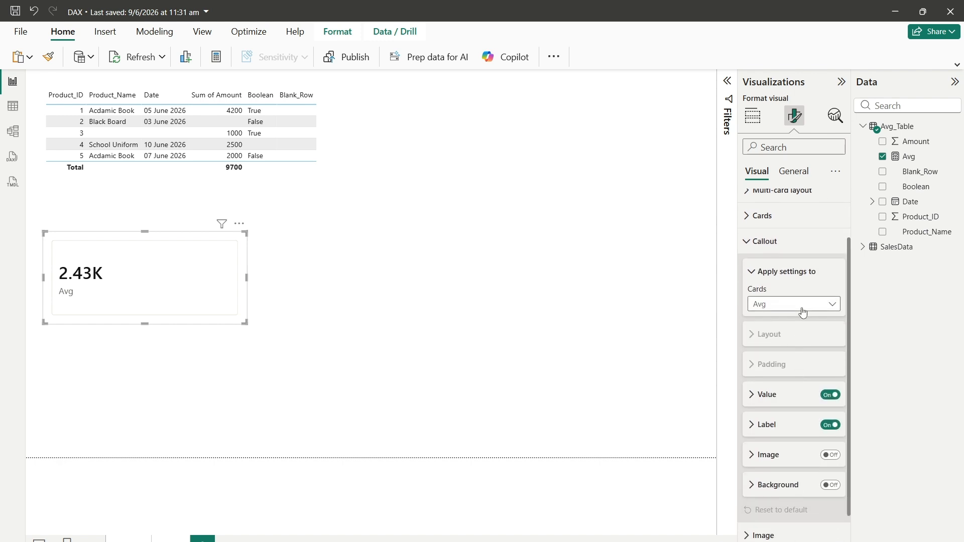
left_click(802, 304)
left_click(798, 339)
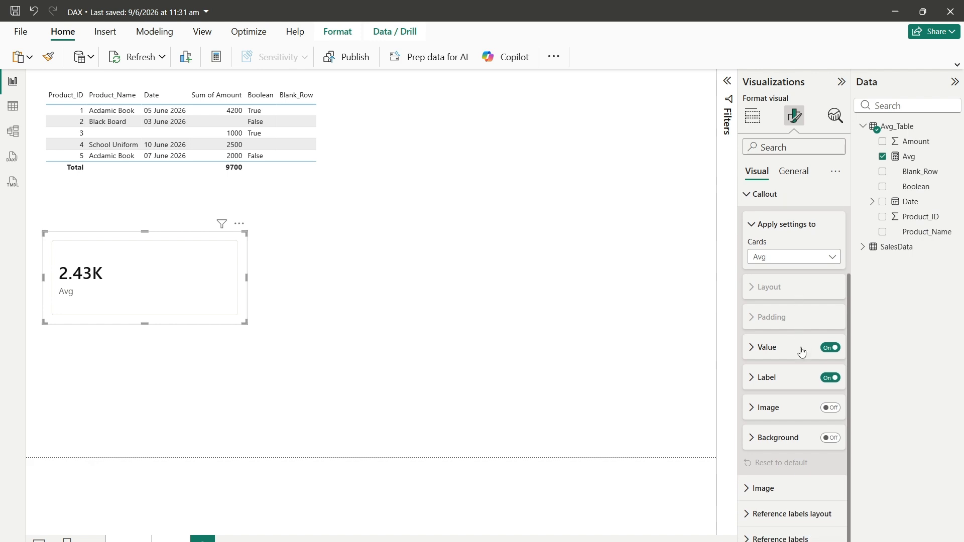
left_click(790, 347)
scroll(792, 361, "down", 3)
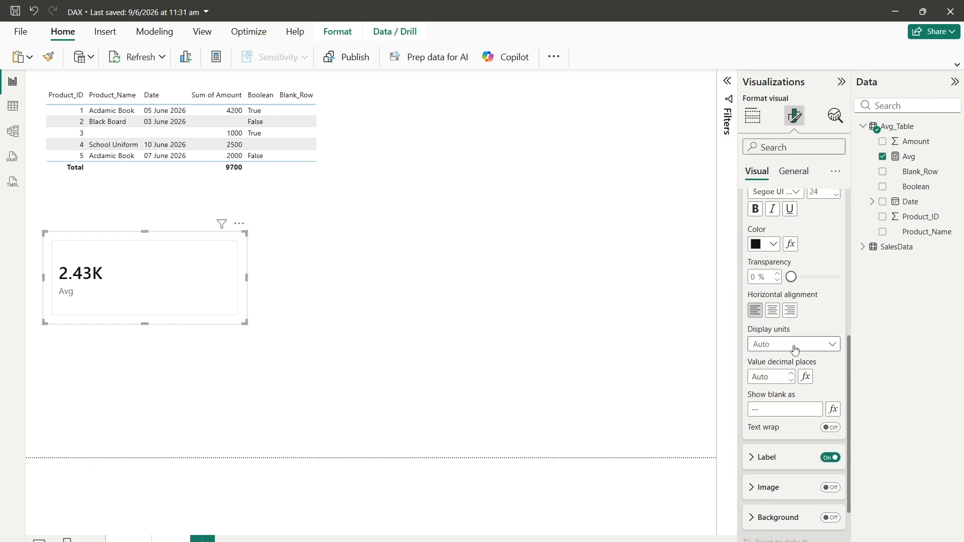
left_click(794, 345)
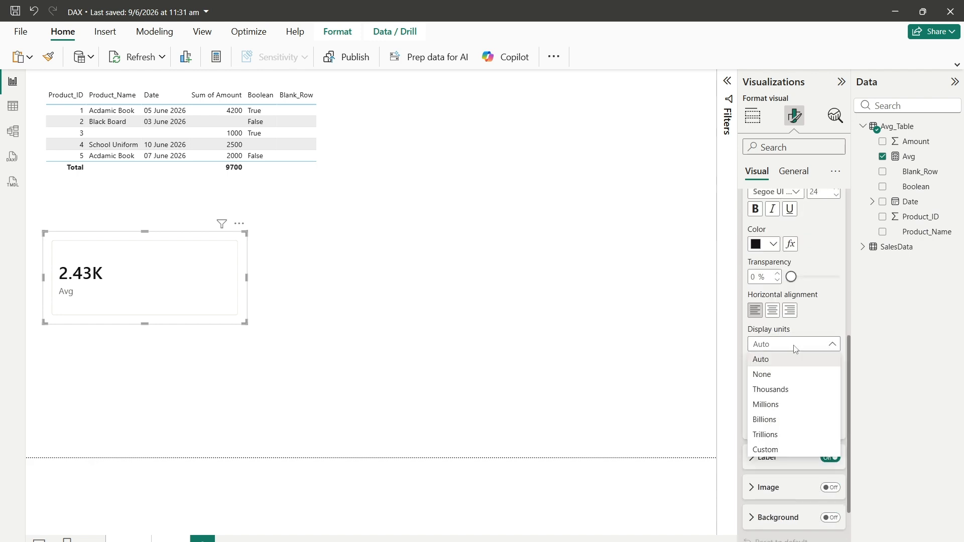
left_click(792, 375)
scroll(793, 265, "up", 2)
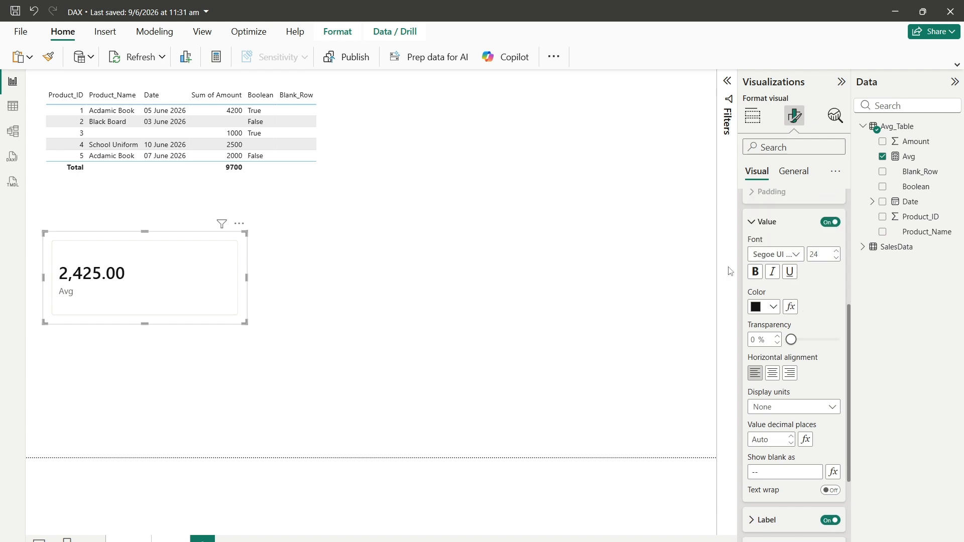
left_click(763, 224)
scroll(767, 226, "up", 2)
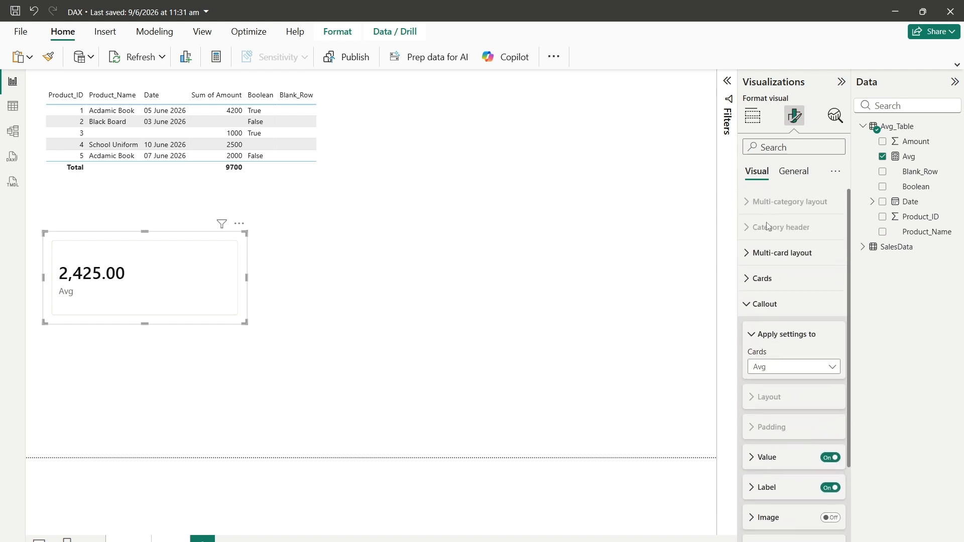
left_click(764, 303)
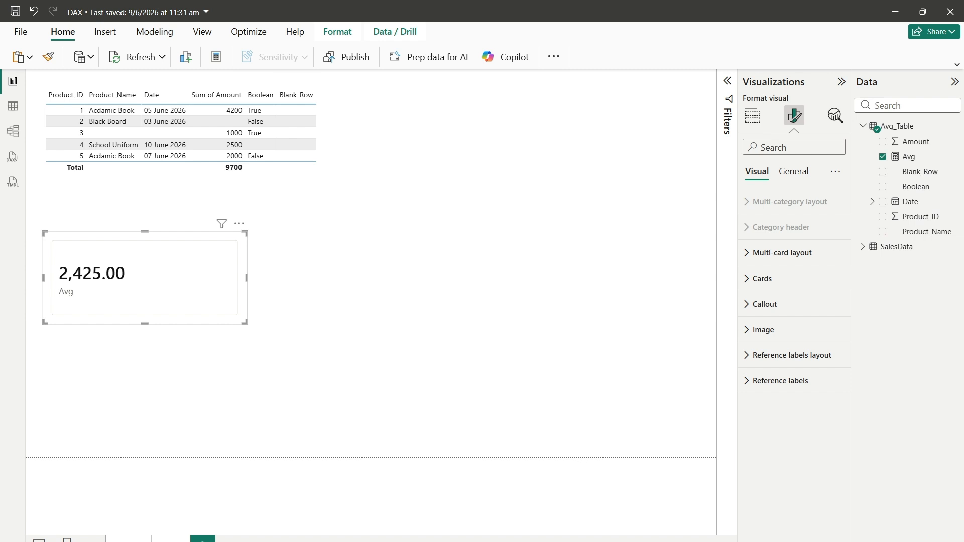
Switch to Calculator and divide the total amount 9700 by 5, counting every table row.
left_click(606, 541)
left_click_drag(513, 62, 536, 65)
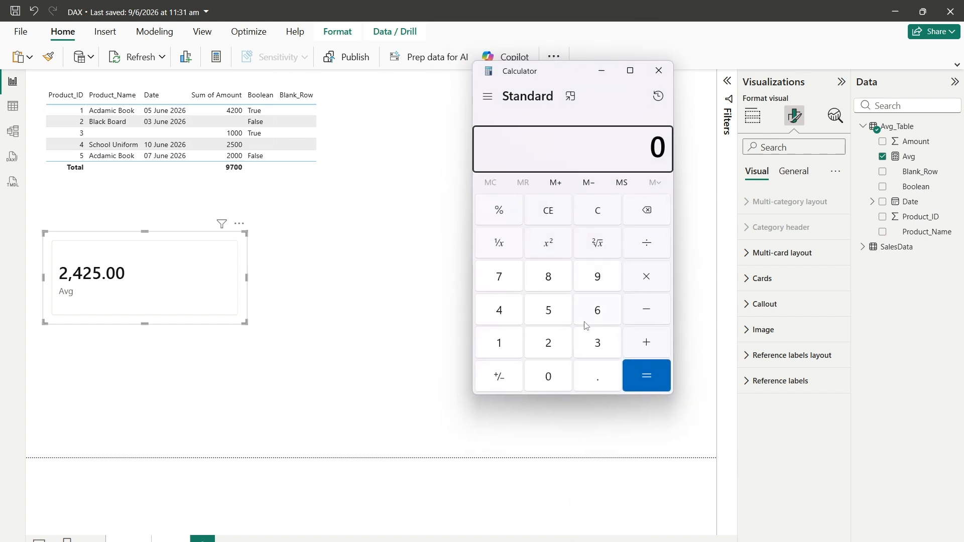
left_click(599, 283)
left_click(500, 279)
left_click(552, 382)
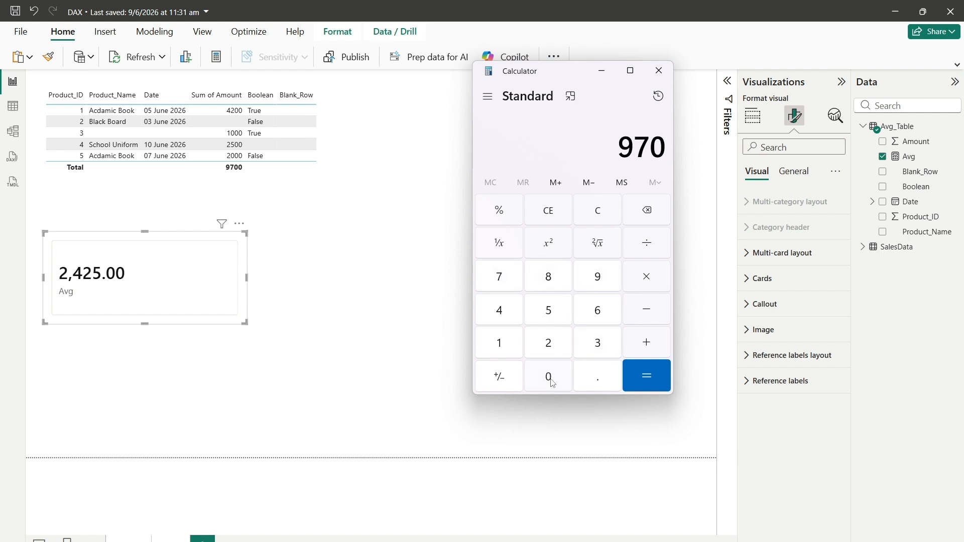
left_click(552, 382)
left_click(651, 248)
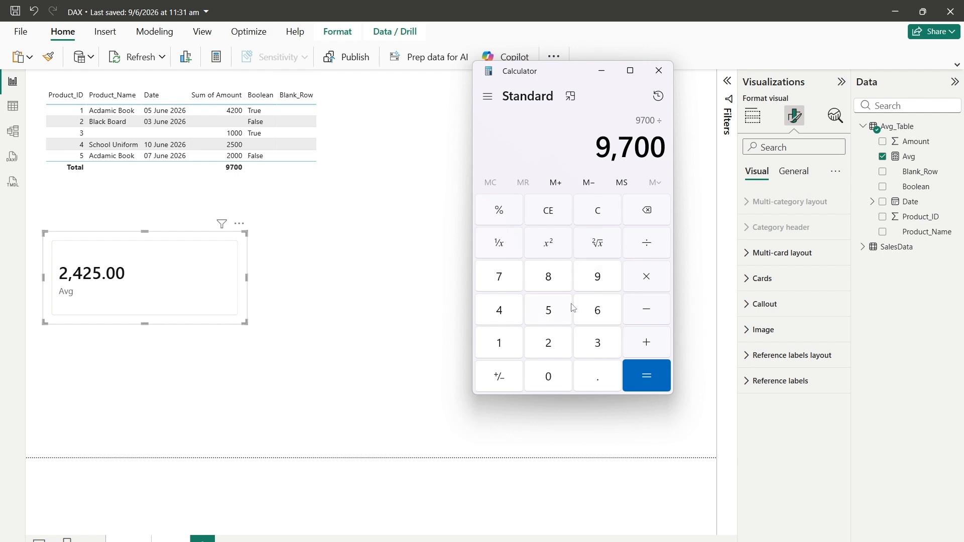
left_click(561, 316)
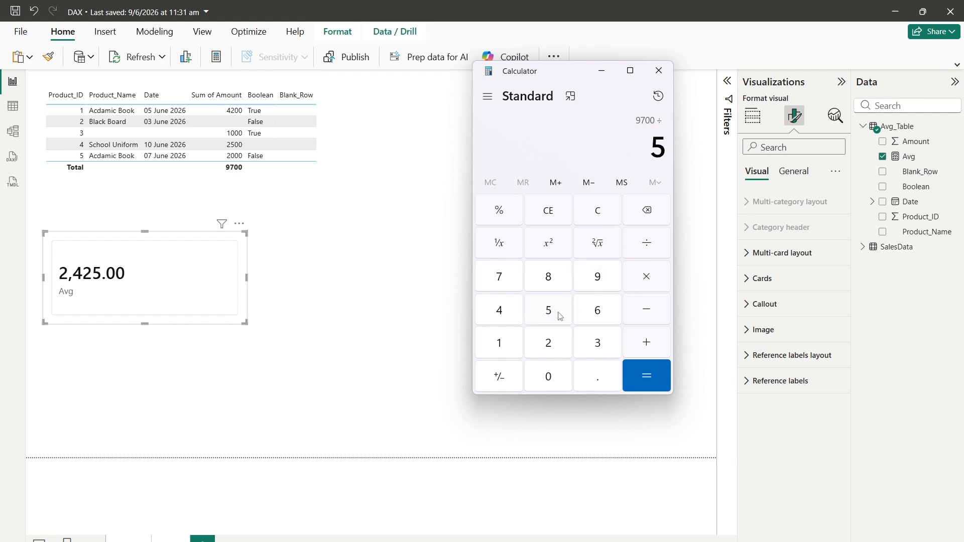
left_click(643, 371)
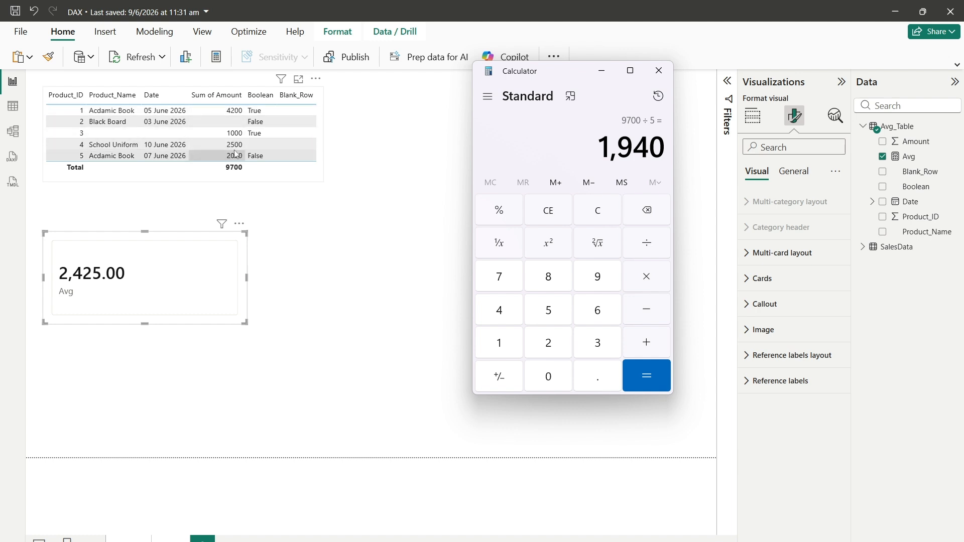
Clear the calculation, divide 9700 by 4 to check the card's average against the non-blank amounts, and close Calculator.
left_click(598, 212)
left_click(597, 275)
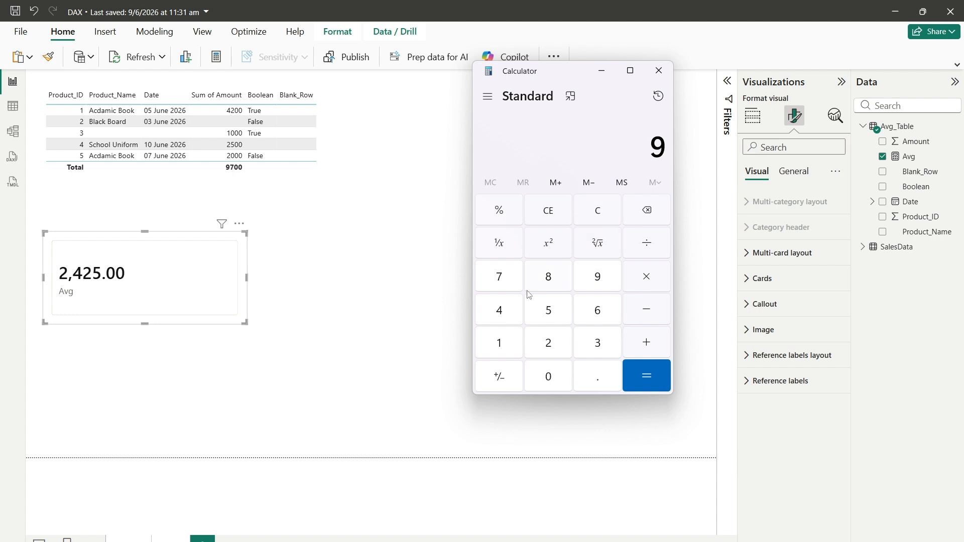
left_click(517, 290)
left_click(548, 369)
left_click(548, 369)
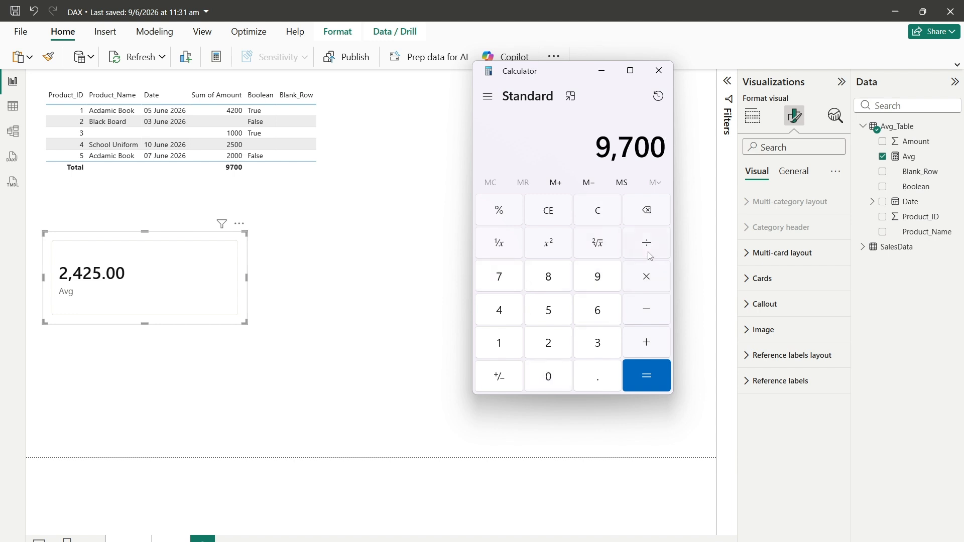
left_click(650, 254)
left_click(499, 311)
left_click(657, 378)
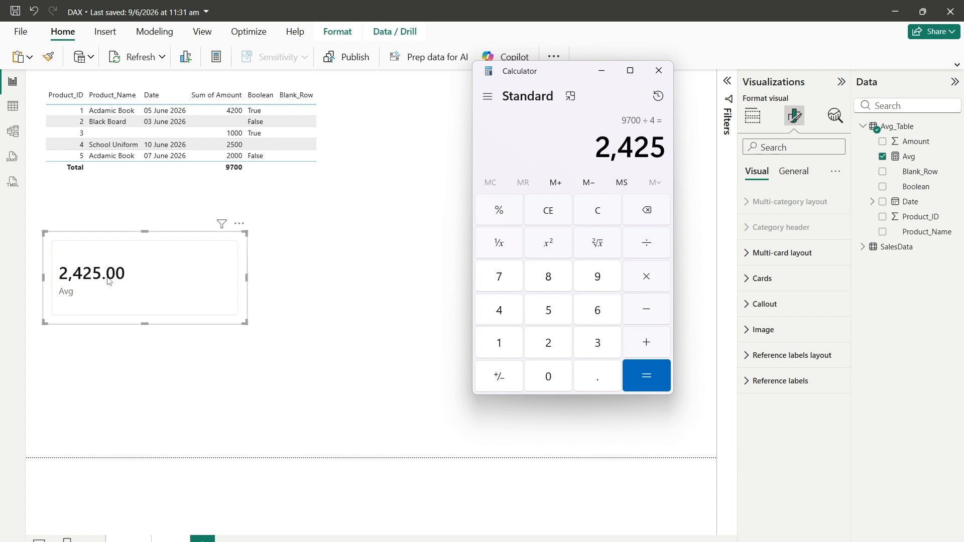
left_click(648, 83)
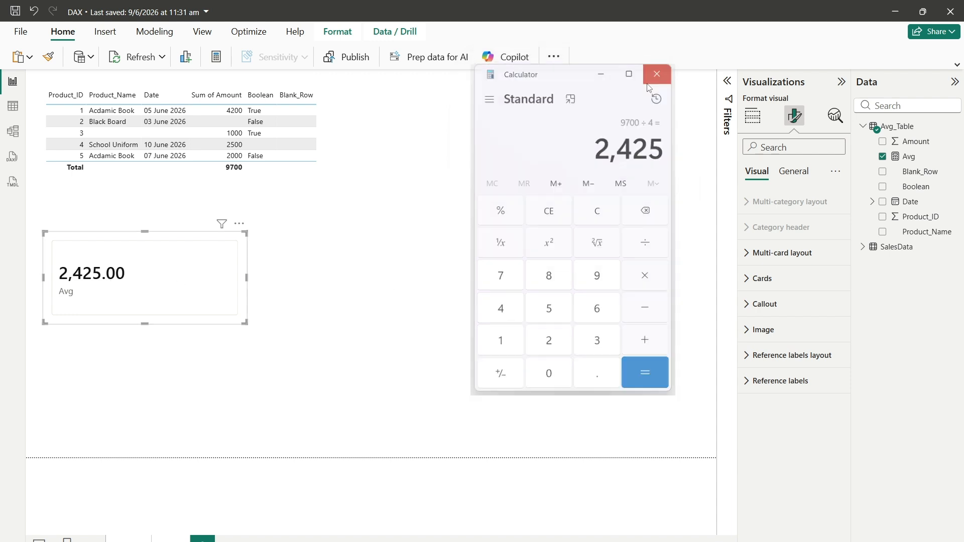
Create a second measure in Avg_Table with the formula Avg1 = AVERAGE(Avg_Table[Product_ID]).
left_click(908, 157)
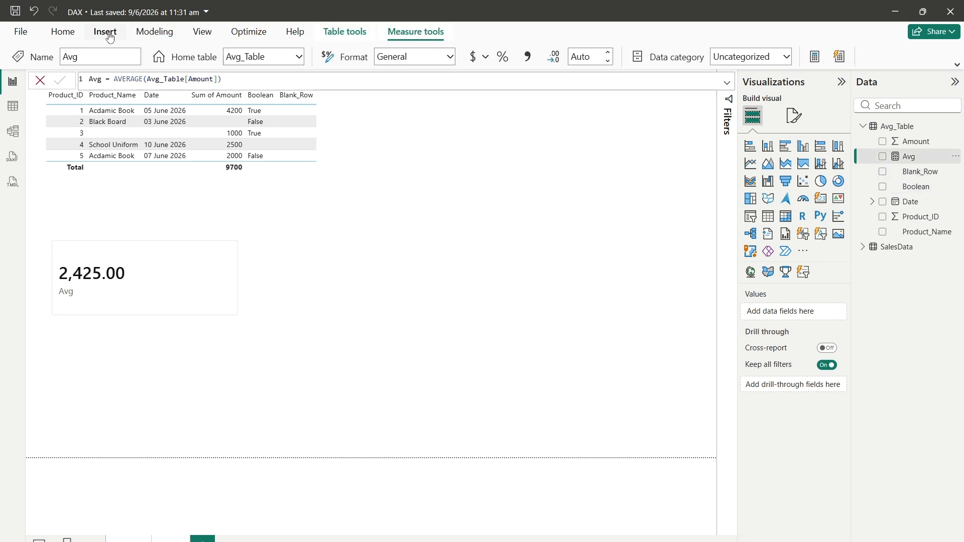
left_click(812, 62)
type("Ave")
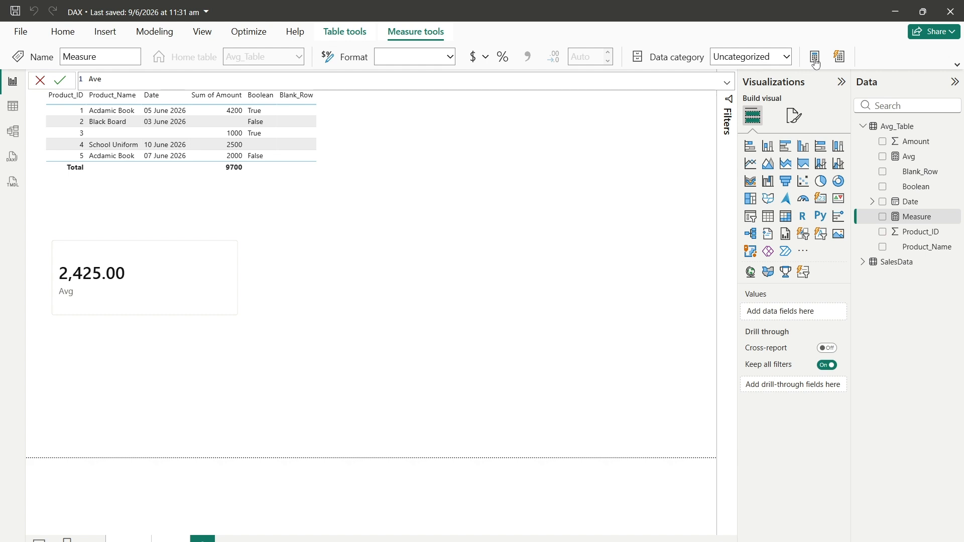
key("BackSpace")
type("g1 =")
key("BackSpace")
key("BackSpace")
key("BackSpace")
key("BackSpace")
type("1 = A")
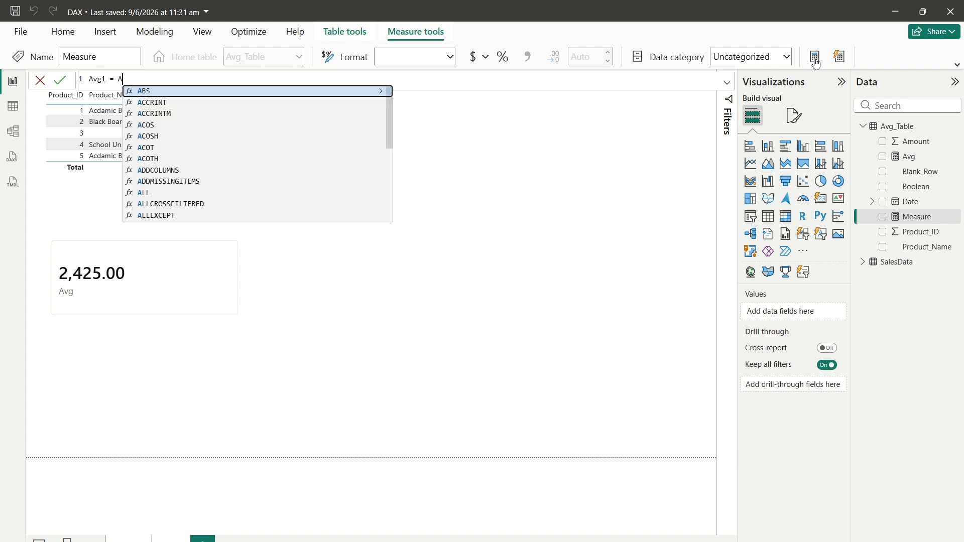
type("VERAGE(Avg_Table")
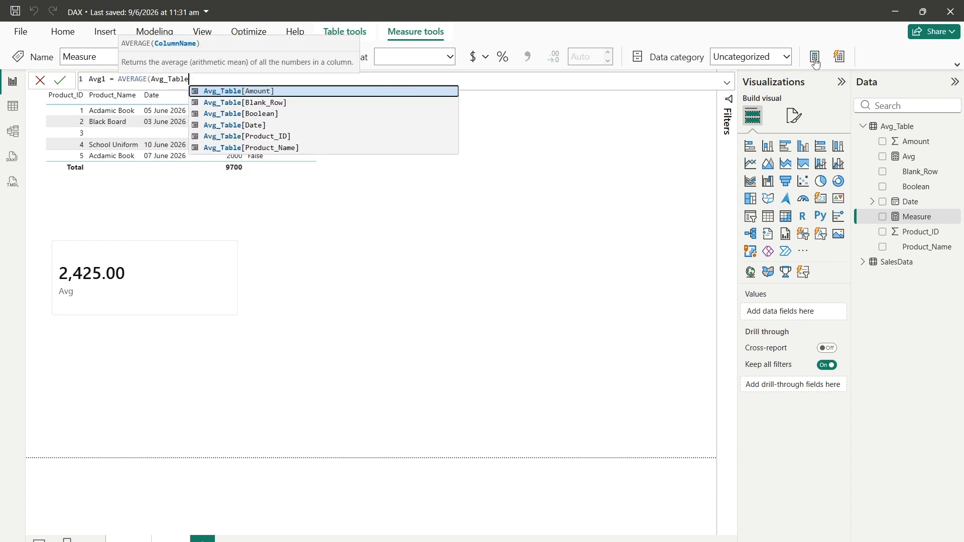
type("[prod")
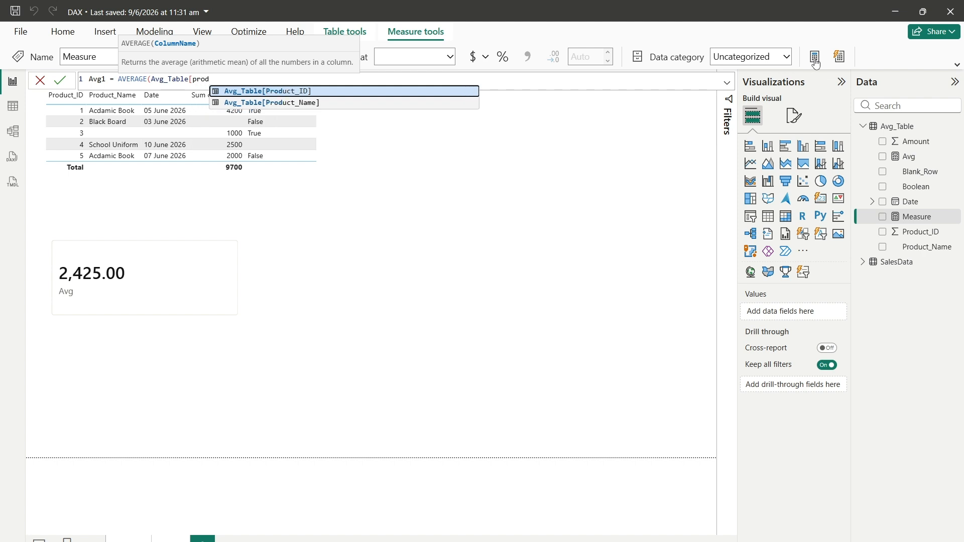
key("Tab")
type(")")
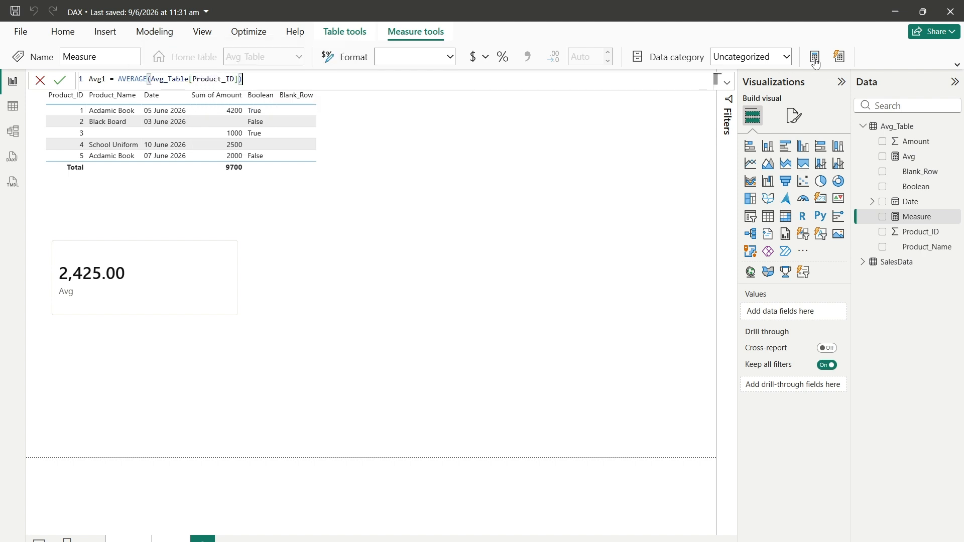
left_click(60, 81)
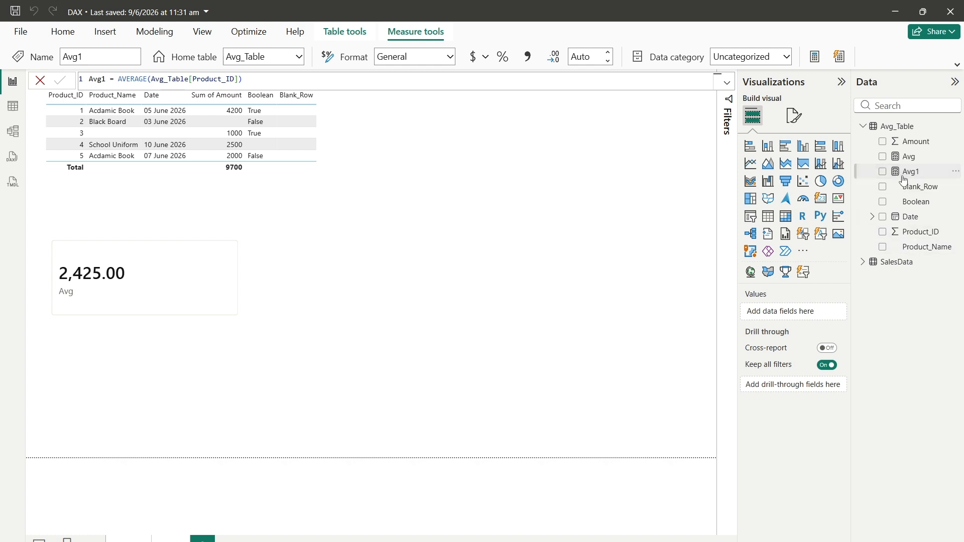
Add the Avg1 measure to the existing card visual beside Avg and widen the card.
left_click_drag(900, 173, 180, 295)
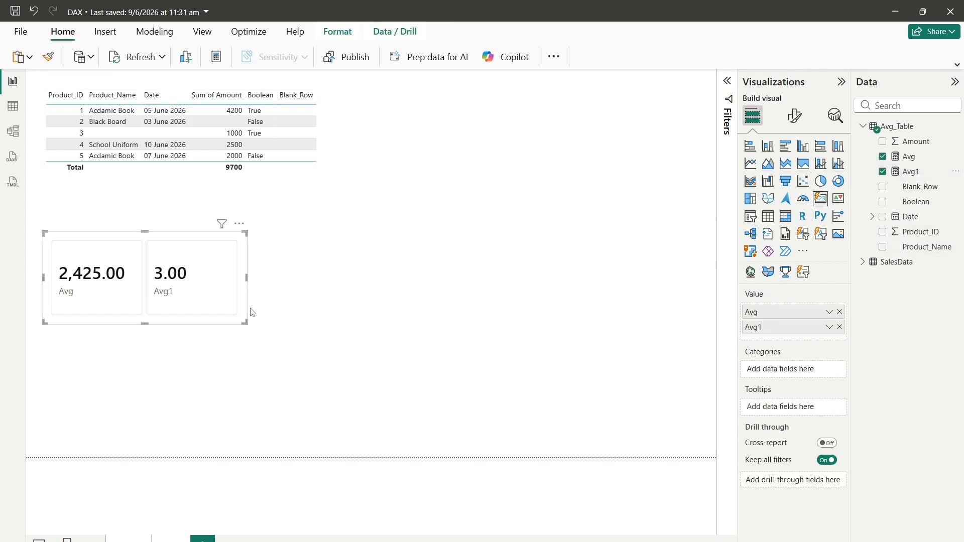
left_click_drag(246, 323, 300, 324)
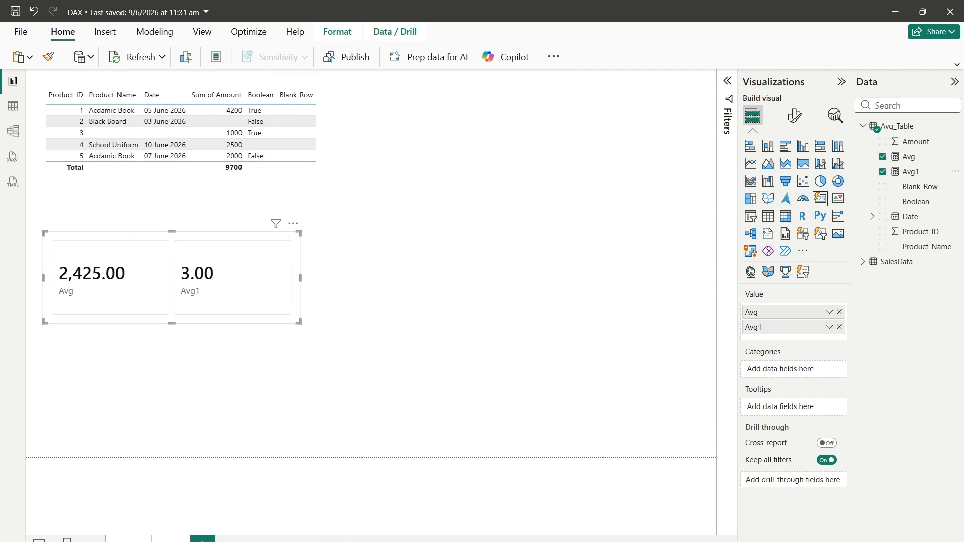
Check the Product_ID average in Calculator by dividing 15 by 5, and close Calculator.
key("super")
left_click(385, 215)
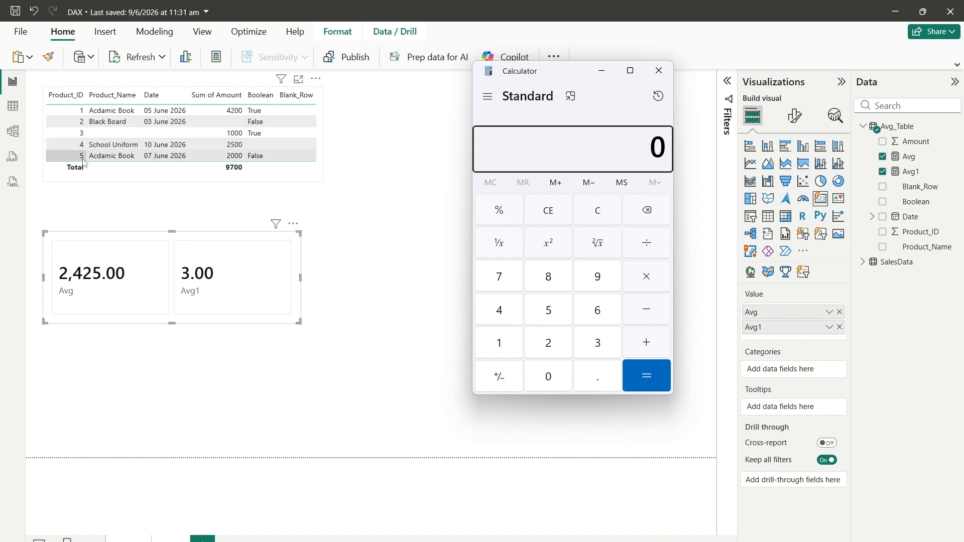
left_click(517, 342)
left_click(554, 316)
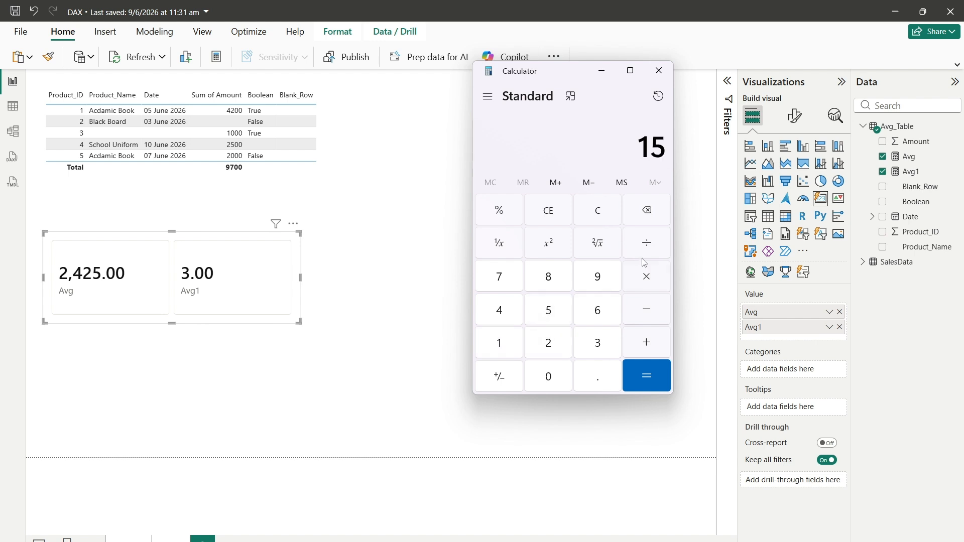
left_click(651, 249)
left_click(553, 311)
left_click(637, 375)
left_click(659, 71)
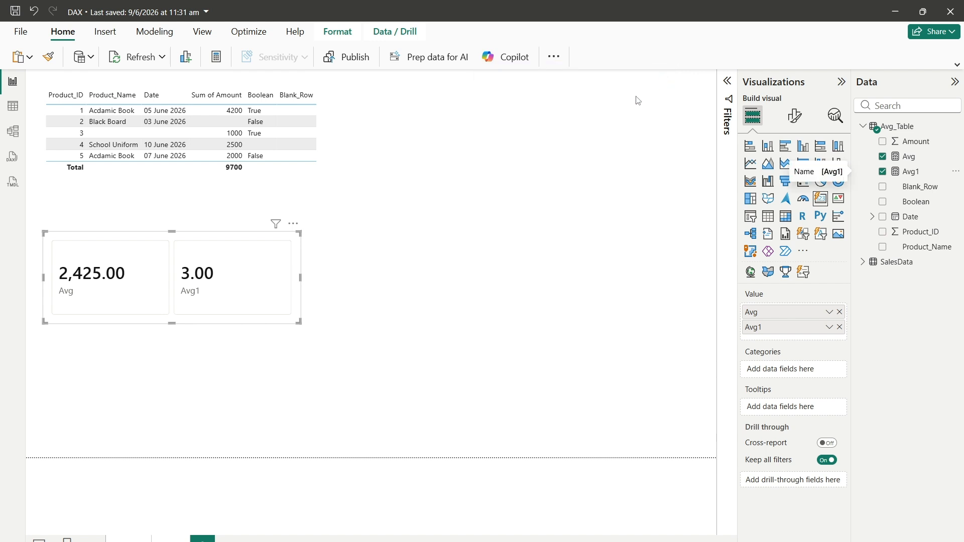
Move the card visual slightly up, closer to the table.
left_click_drag(289, 324, 291, 310)
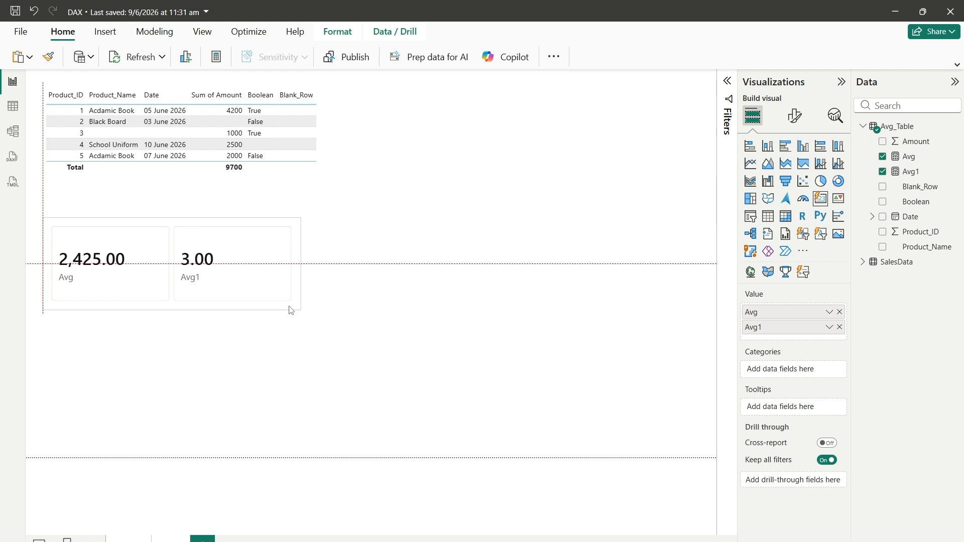
left_click_drag(292, 310, 292, 309)
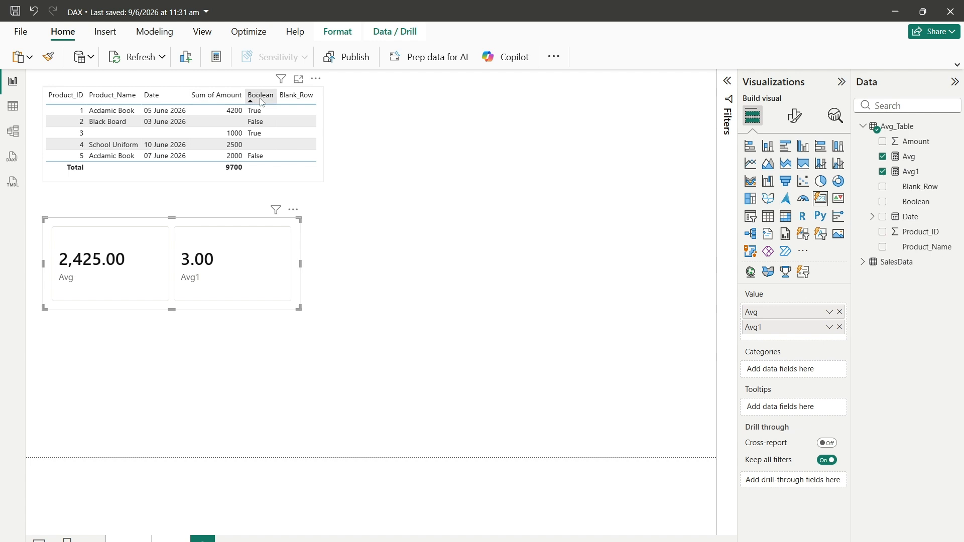
Create a third measure in Avg_Table with the formula Avg2 = AVERAGE(Avg_Table[Boolean]).
left_click(914, 174)
left_click(815, 57)
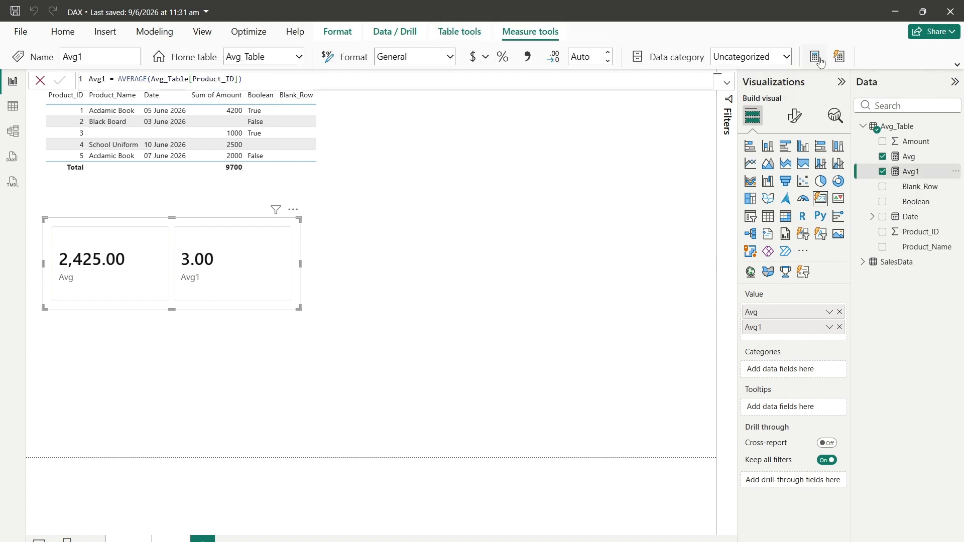
type("Av")
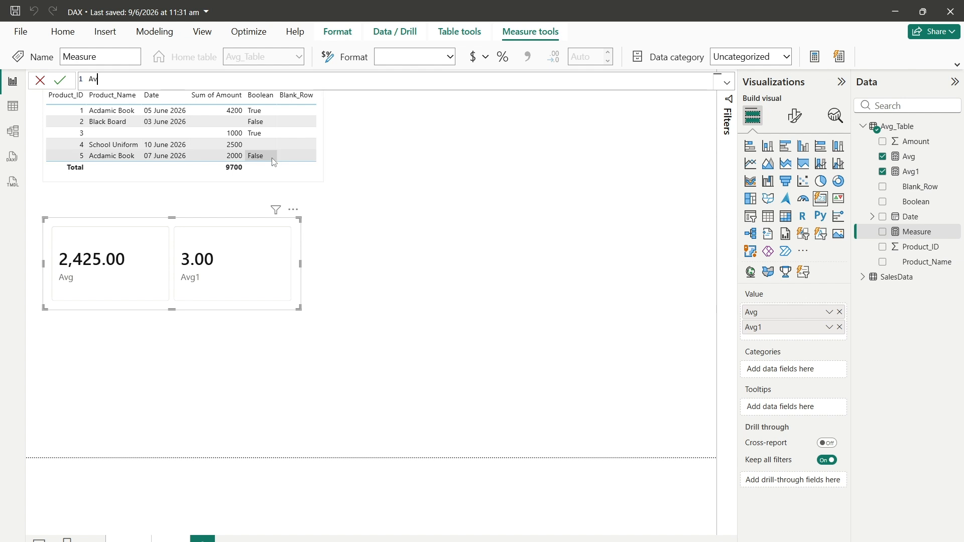
type("g2 = AV")
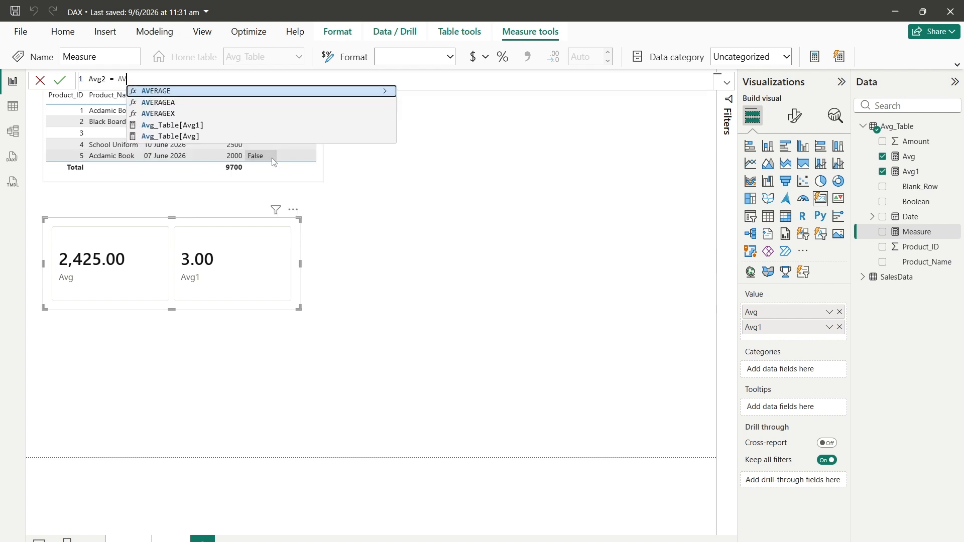
key("Tab")
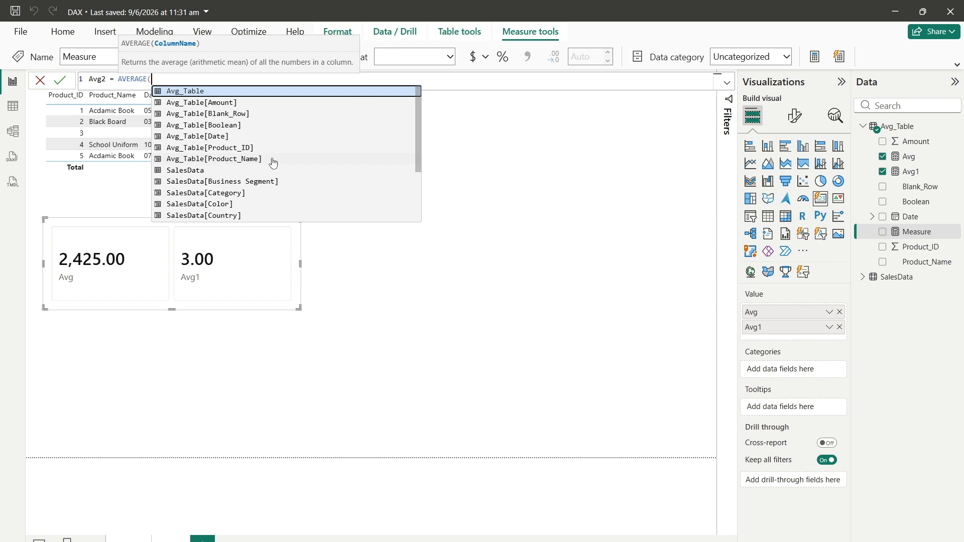
type("Avg_Table")
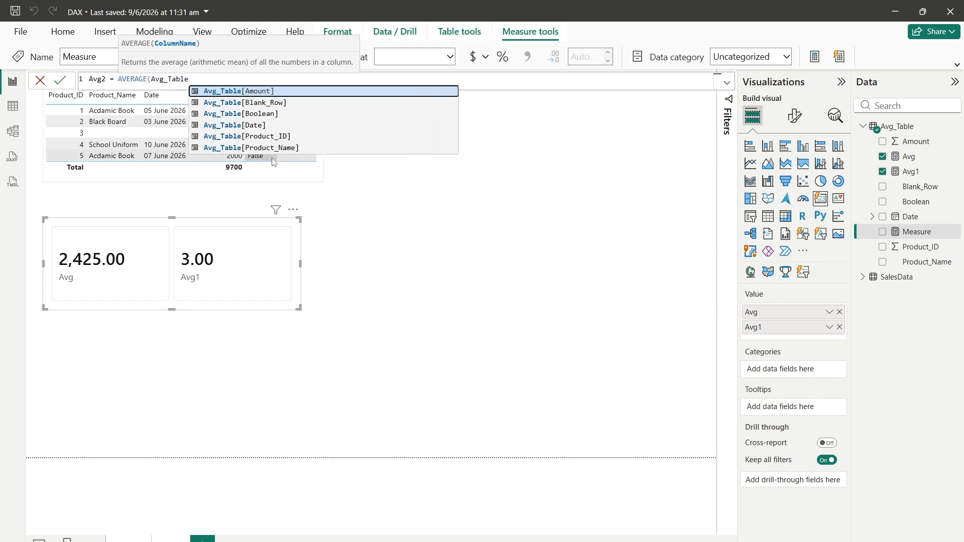
type("[Bo")
key("Tab")
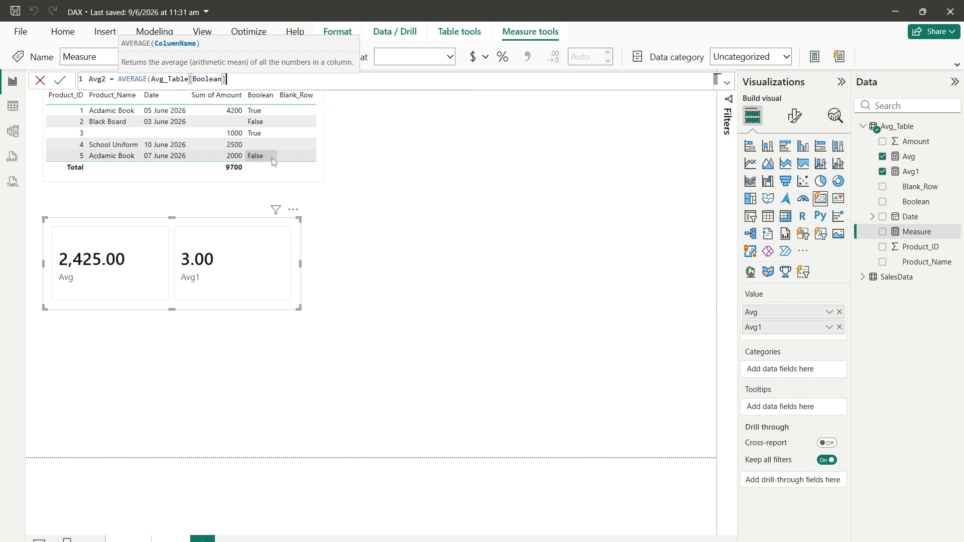
type(")")
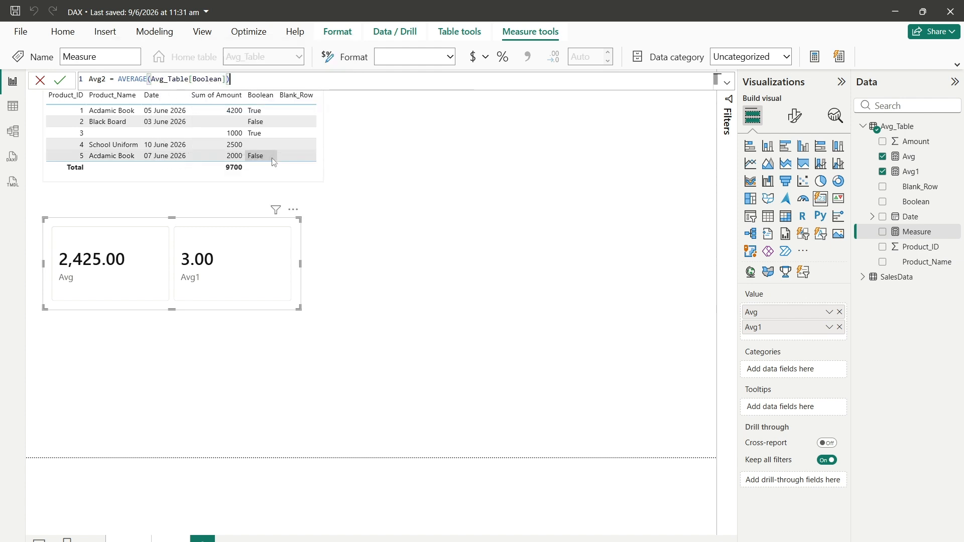
left_click(60, 81)
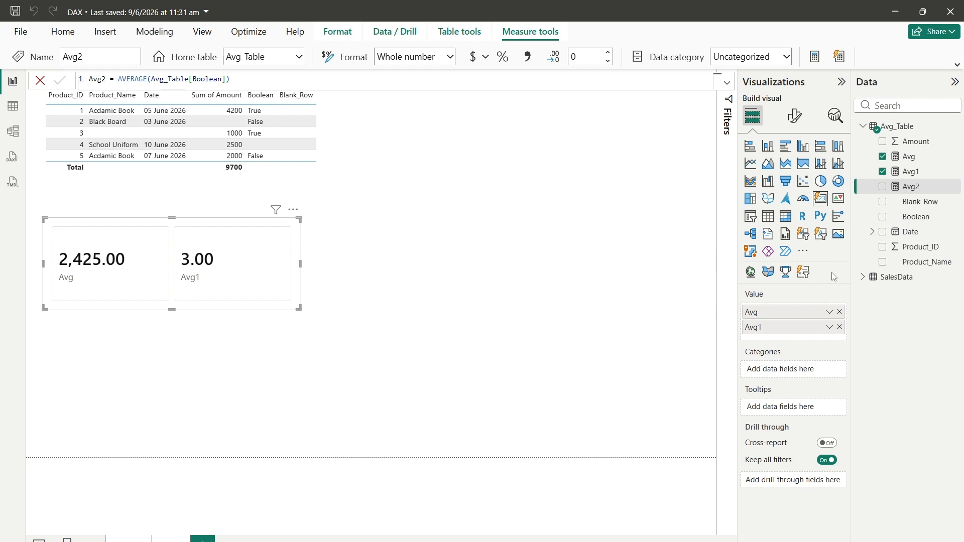
Try to add the Avg2 measure to the card visual and examine the full error details before dismissing them.
left_click_drag(918, 188, 276, 292)
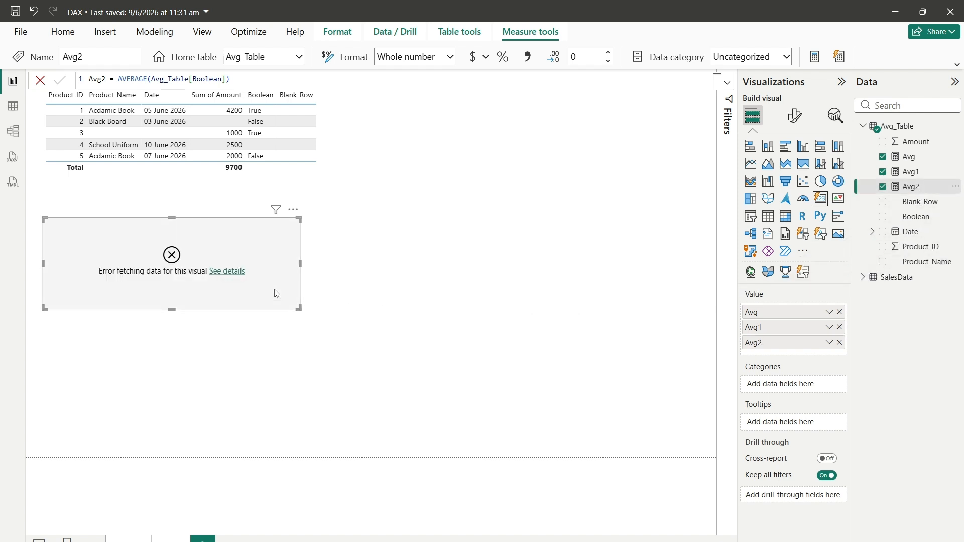
left_click(236, 272)
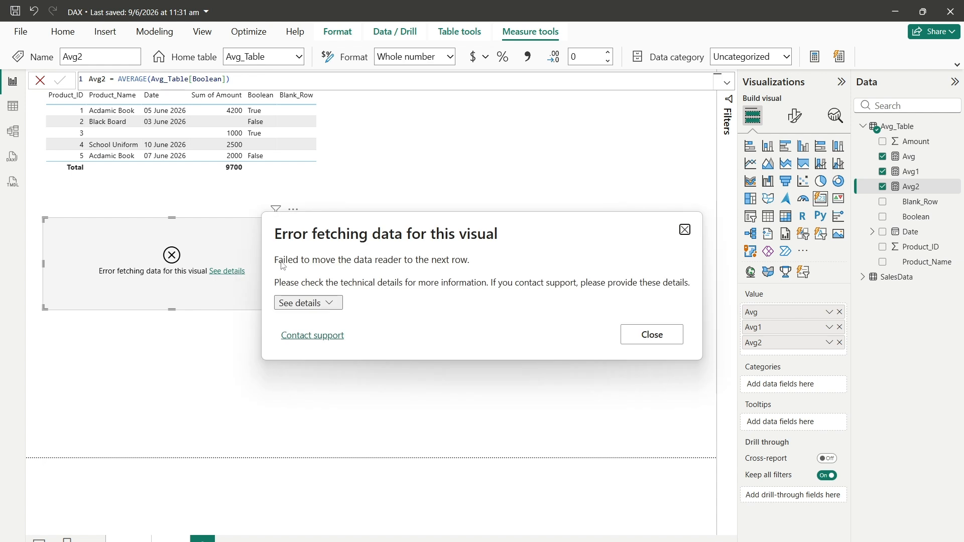
left_click(314, 307)
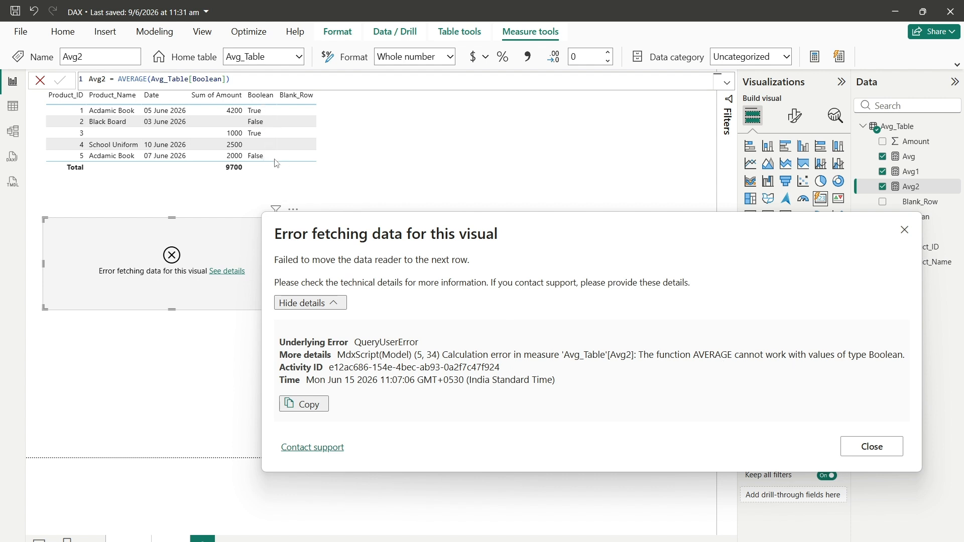
left_click(879, 450)
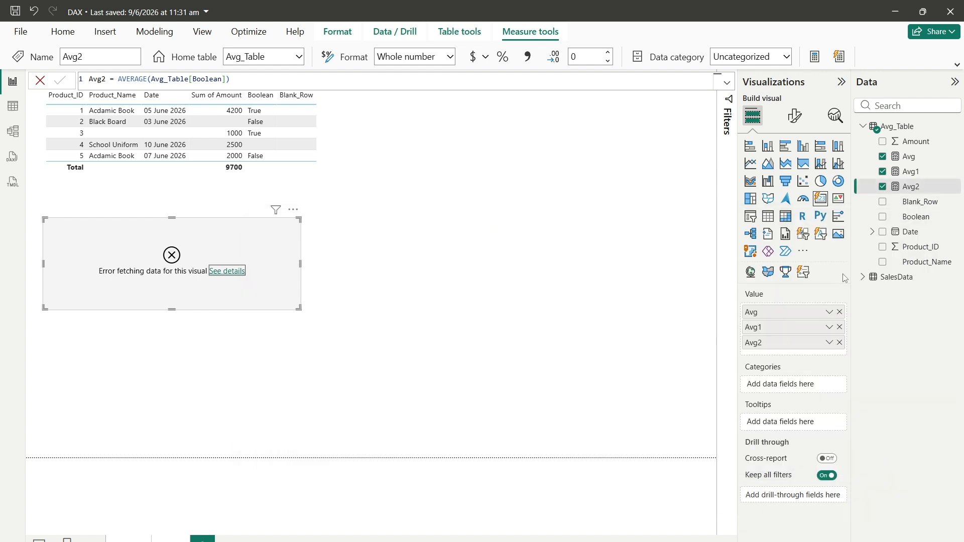
Remove Avg2 from the card visual and move the card up, closer to the table.
left_click(840, 342)
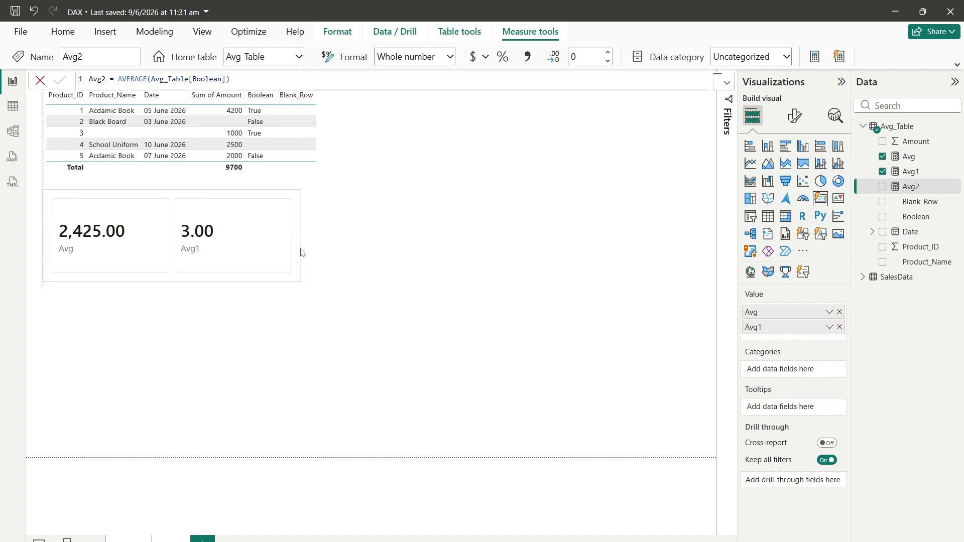
left_click(357, 303)
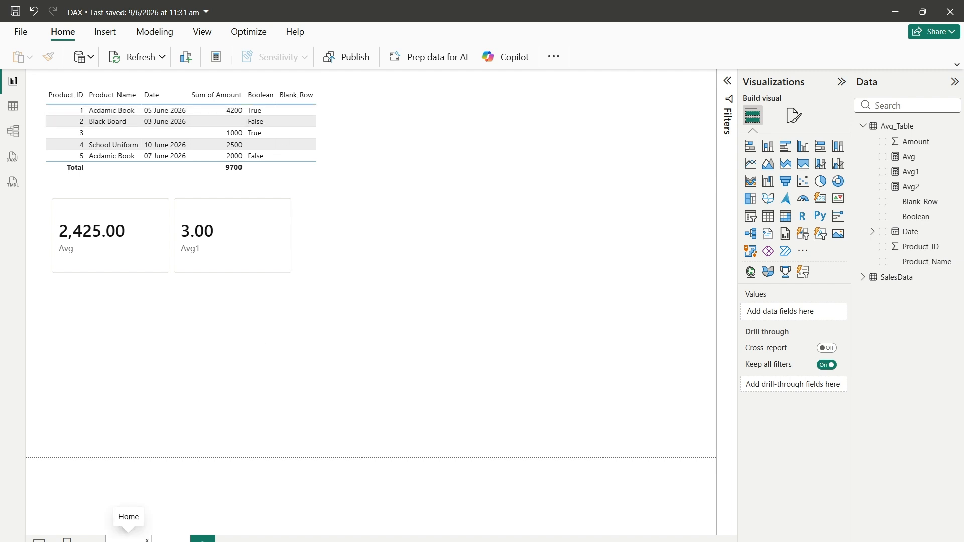
Check the Aggregation functions list on the report's Home page, and switch to Edge to open the AVERAGEA article in the DAX reference.
left_click(129, 539)
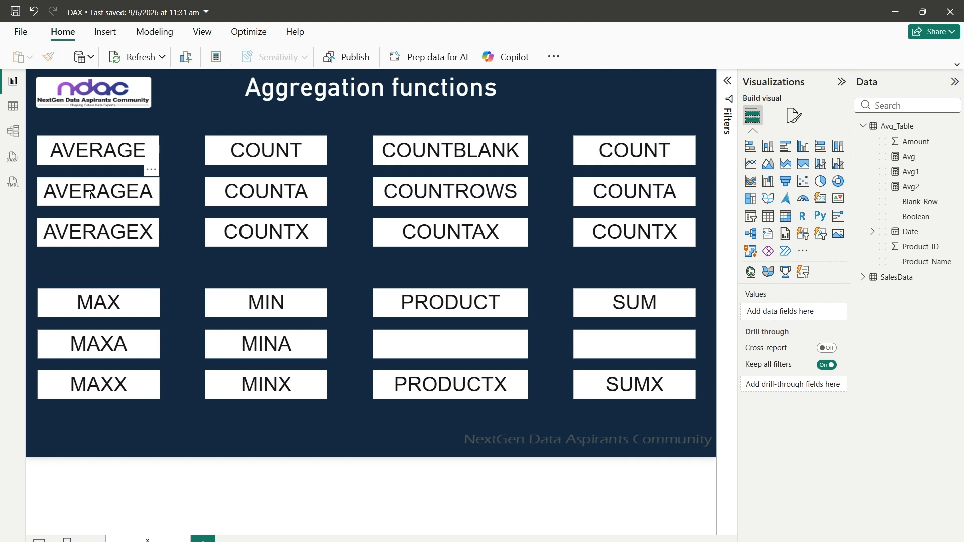
left_click(168, 538)
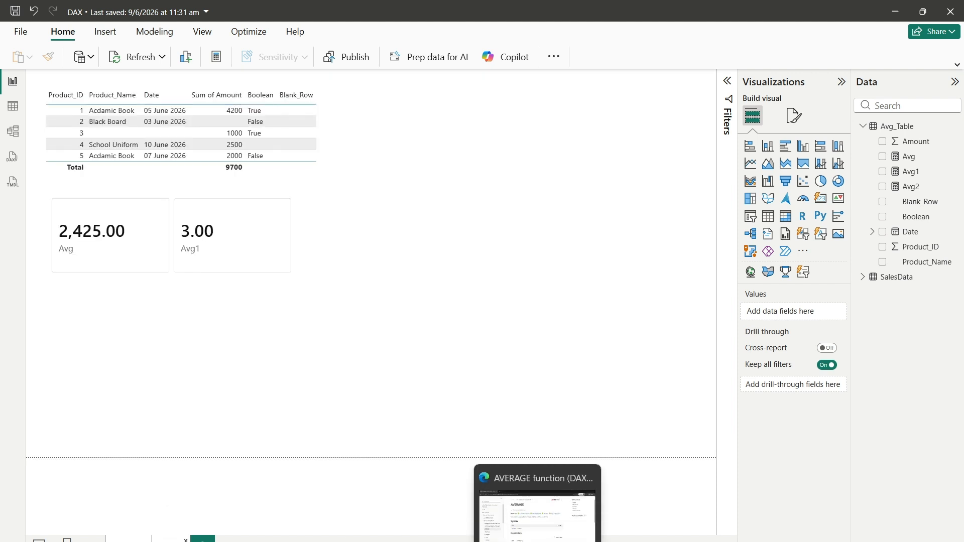
left_click(538, 541)
left_click(87, 353)
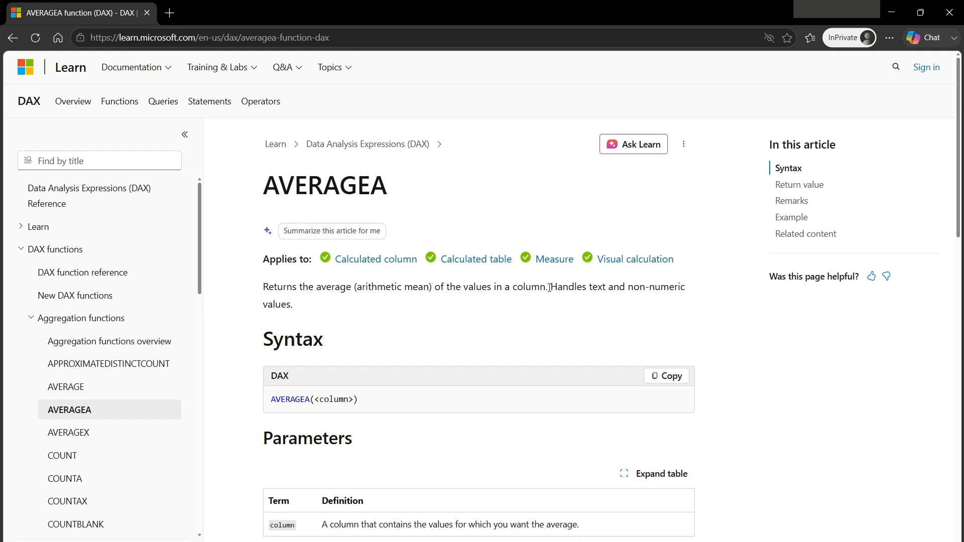
Read the AVERAGEA description, syntax and remarks, examining the rules for TRUE, FALSE, non-numeric text and empty text.
left_click_drag(550, 287, 584, 311)
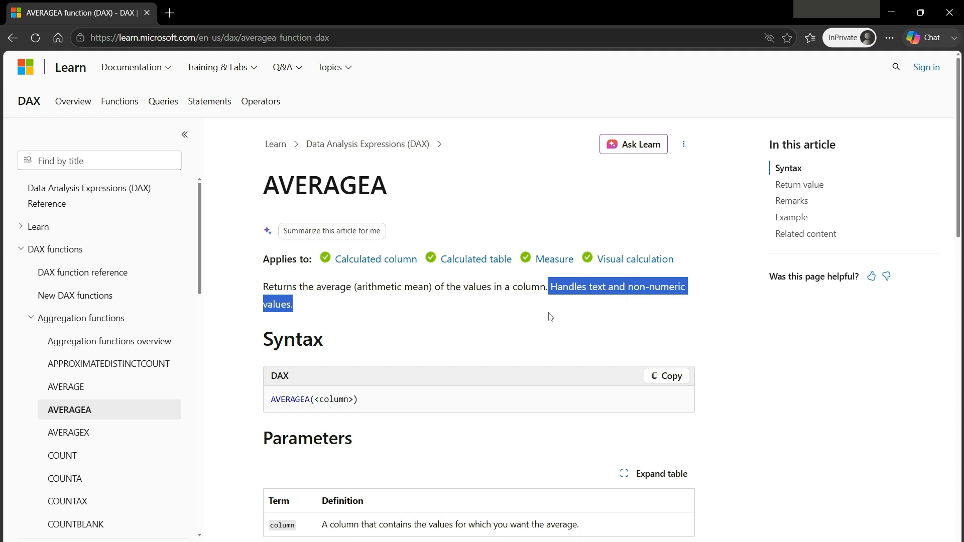
scroll(467, 324, "down", 1)
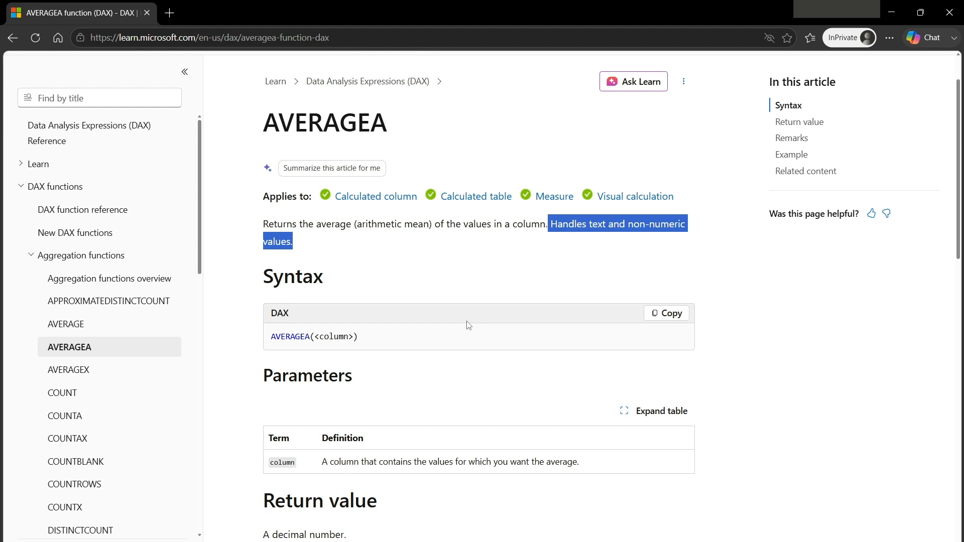
scroll(467, 325, "down", 5)
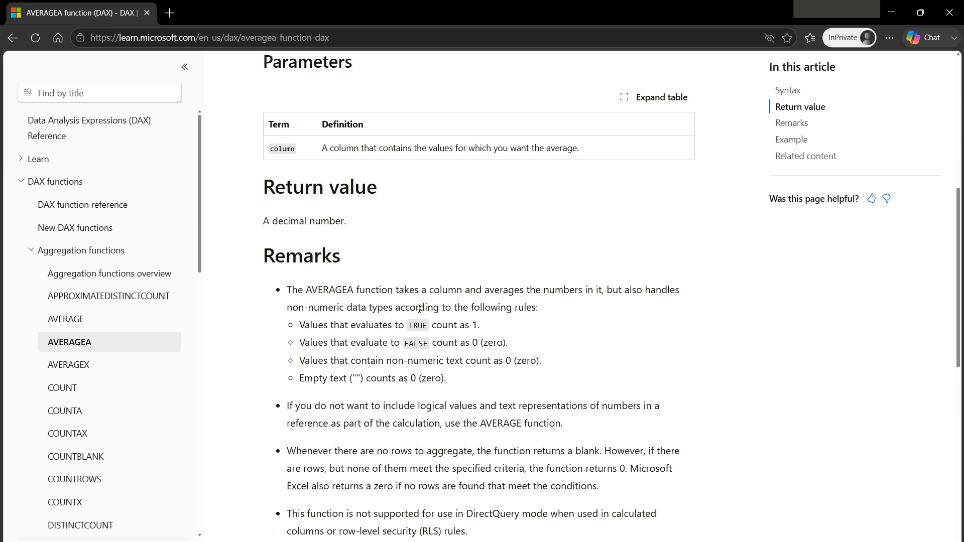
left_click_drag(544, 312, 451, 307)
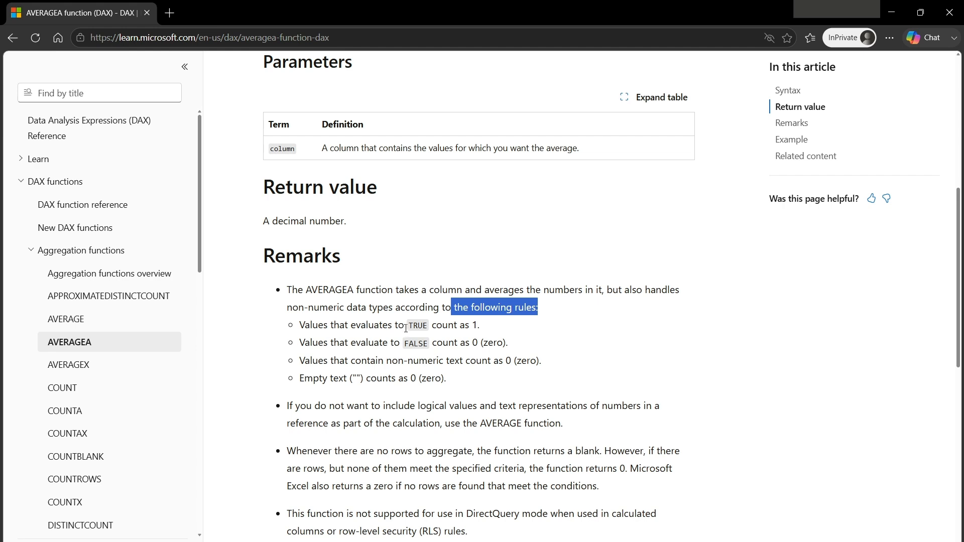
left_click(478, 327)
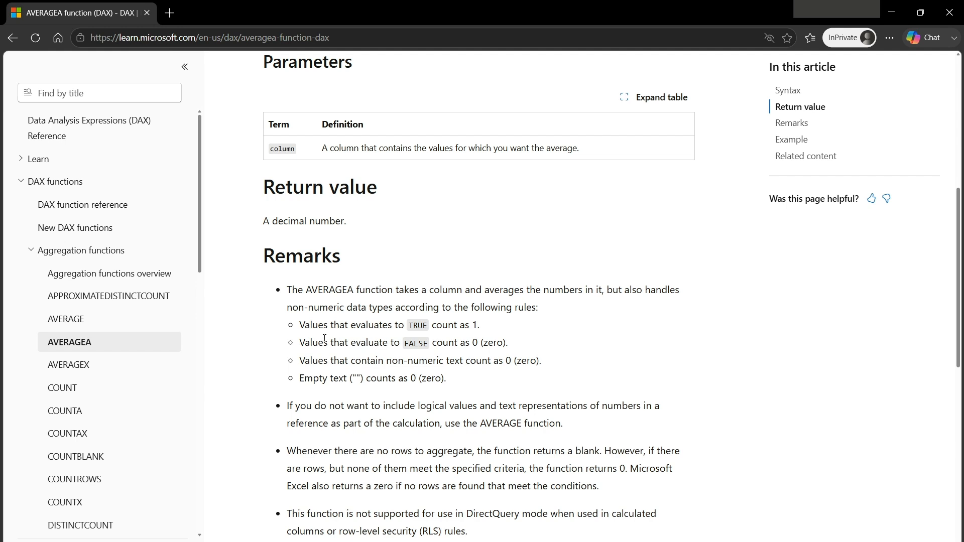
left_click_drag(302, 326, 324, 326)
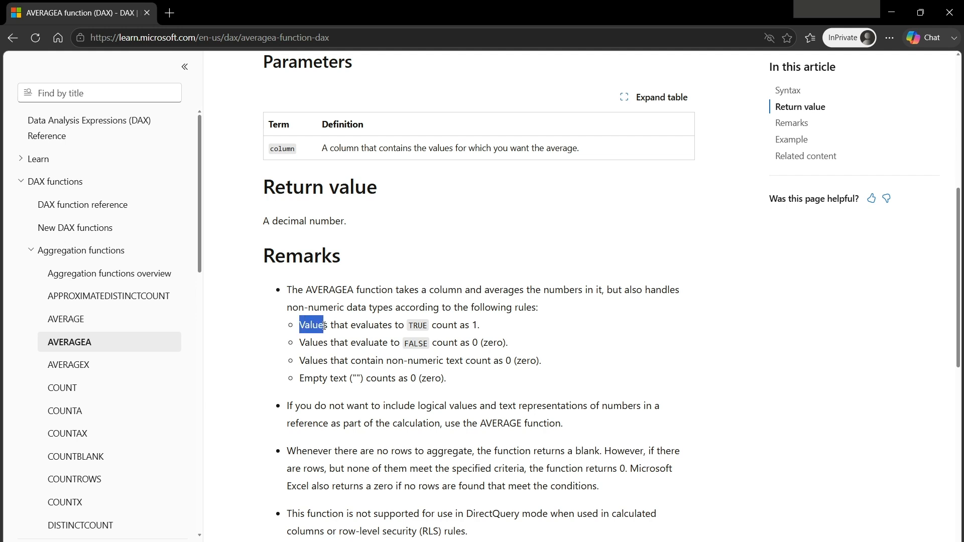
left_click_drag(304, 380, 319, 380)
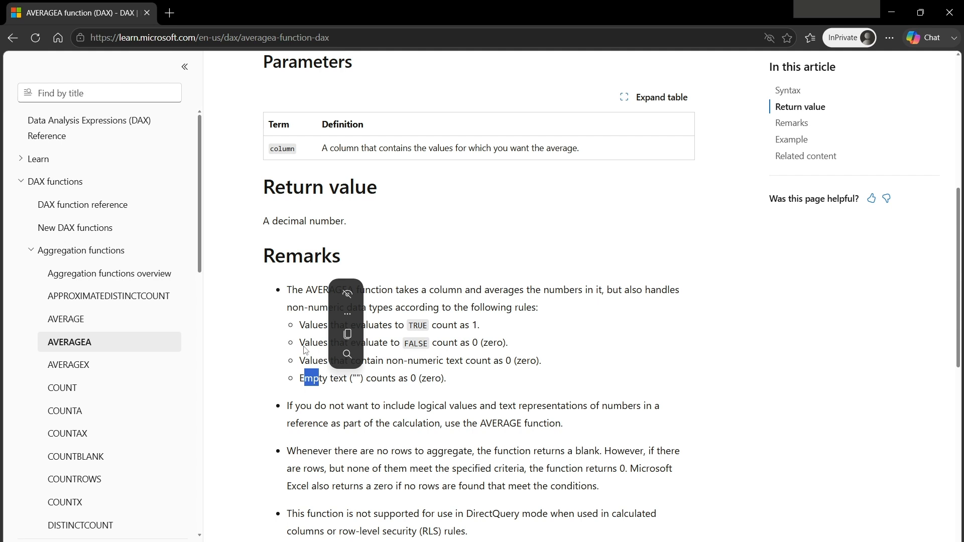
left_click(455, 365)
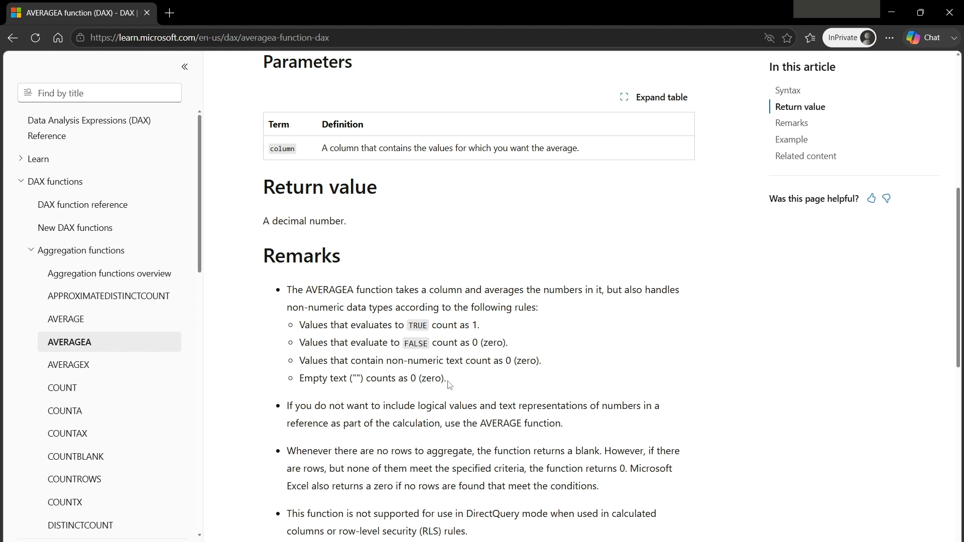
left_click_drag(449, 384, 445, 361)
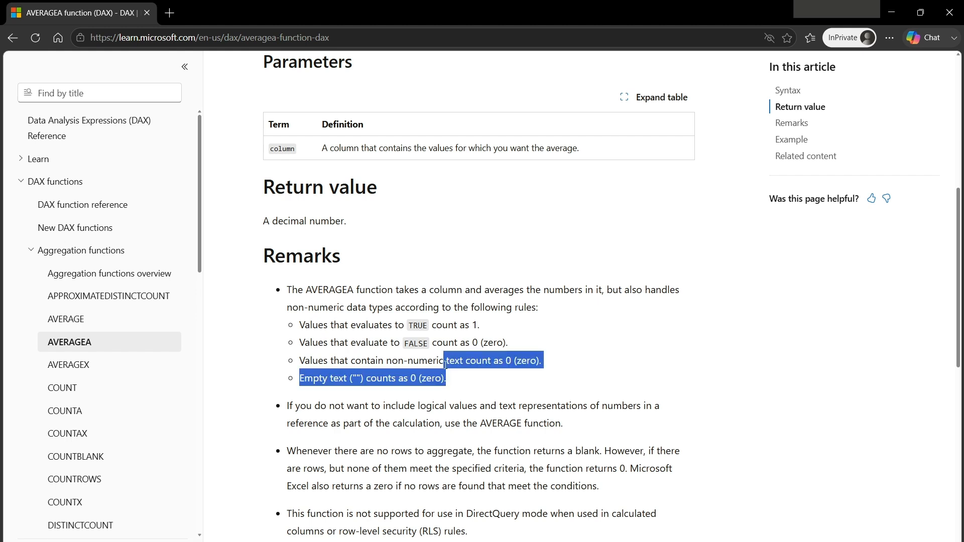
left_click(510, 387)
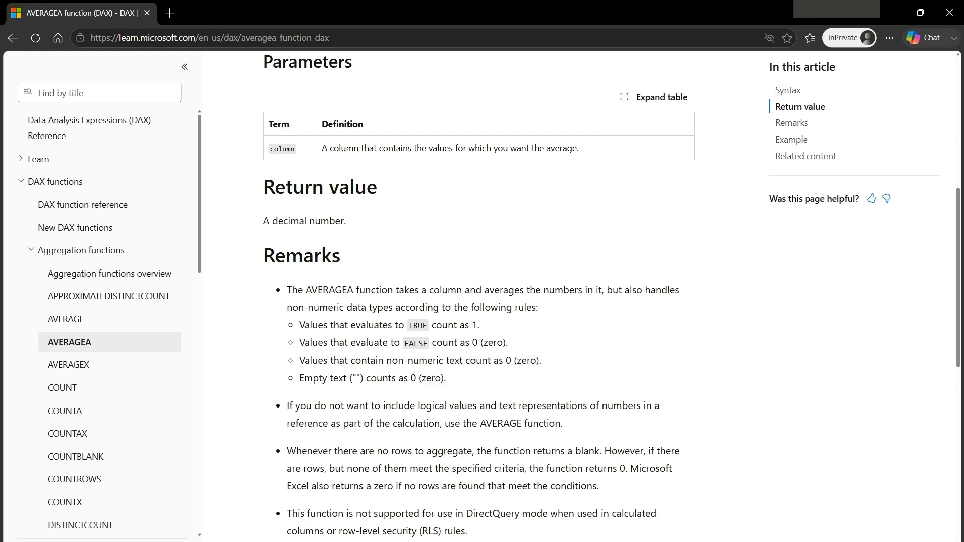
Switch back to Power BI and shrink the card visual showing Avg and Avg1 in width and height.
key("alt+Tab")
left_click(270, 265)
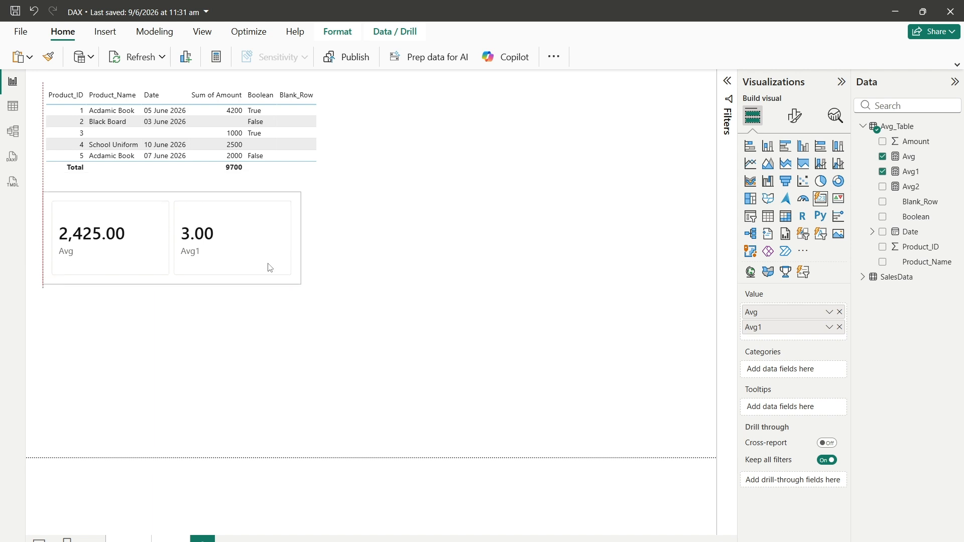
left_click_drag(300, 285, 281, 256)
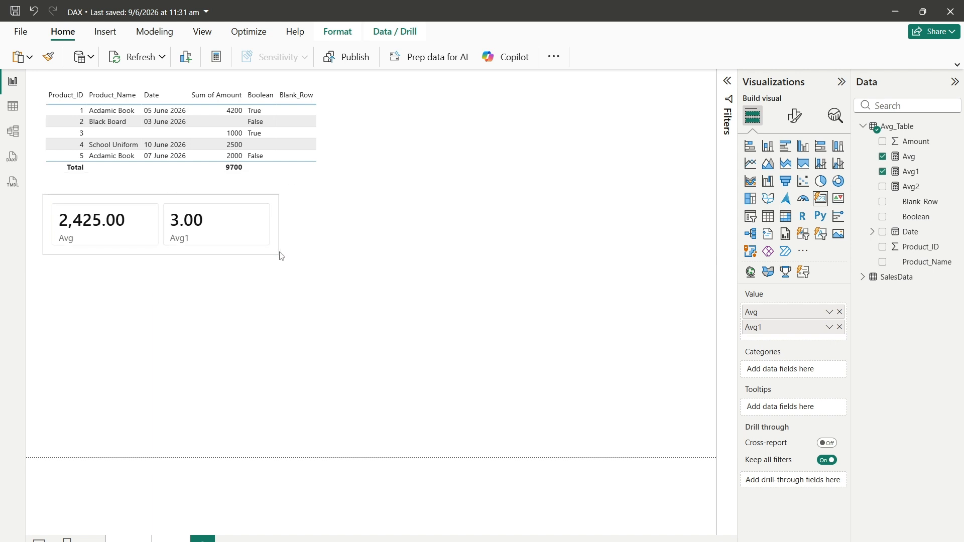
left_click(364, 267)
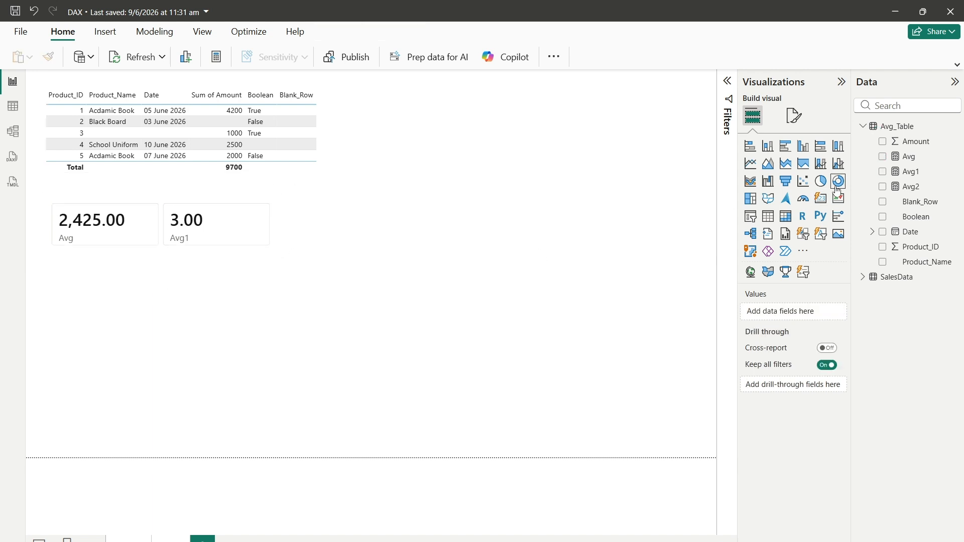
Rewrite the Avg2 measure as AVERAGEA(Avg_Table[Boolean]), commit it and collapse the formula editor.
left_click(920, 188)
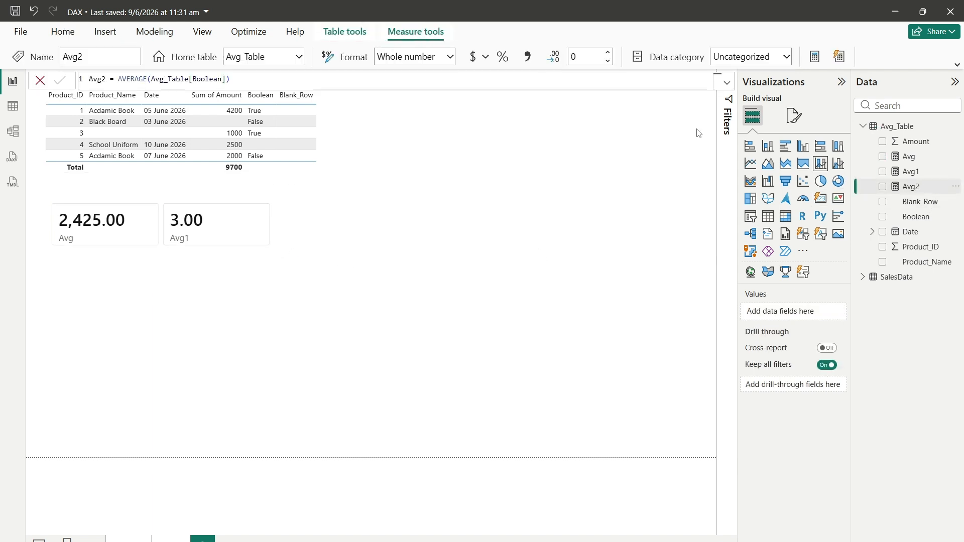
left_click(726, 86)
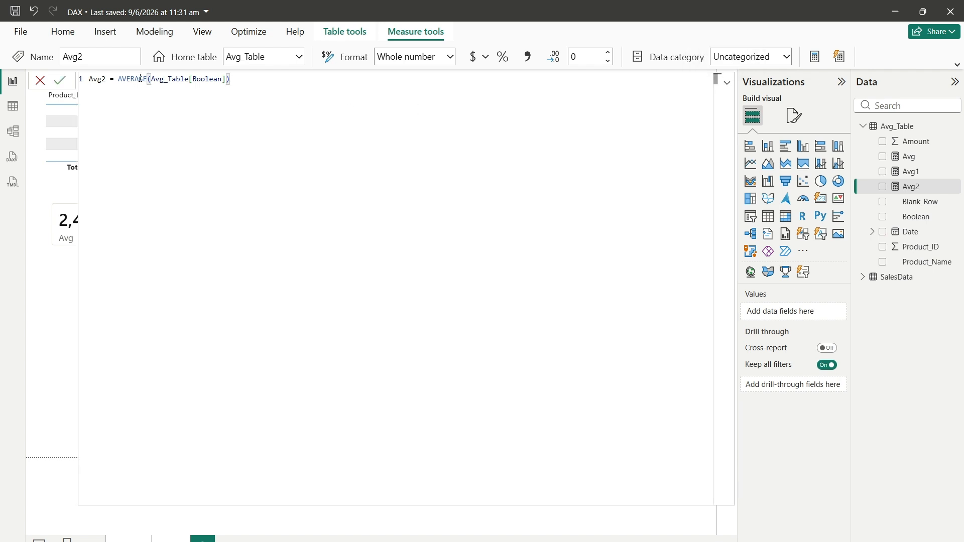
left_click_drag(263, 84, 119, 79)
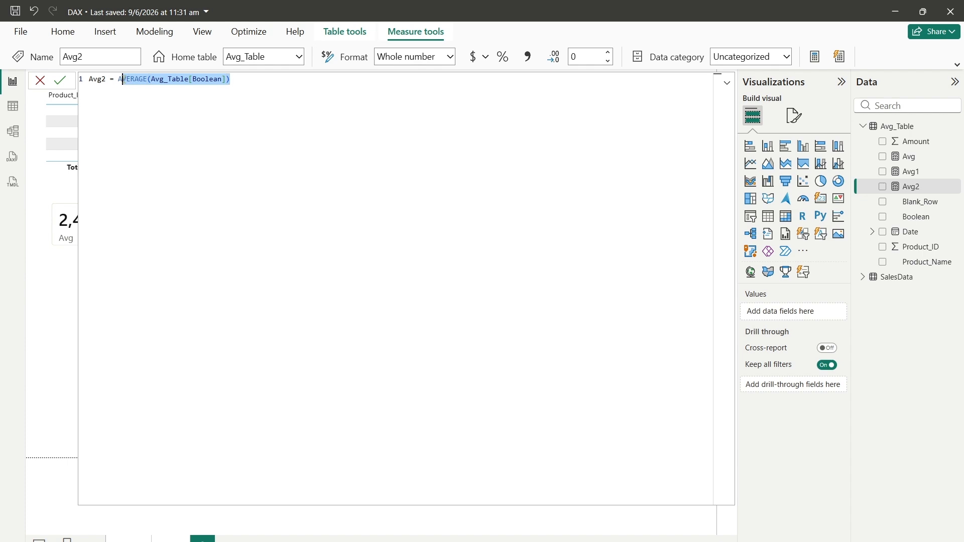
key("BackSpace")
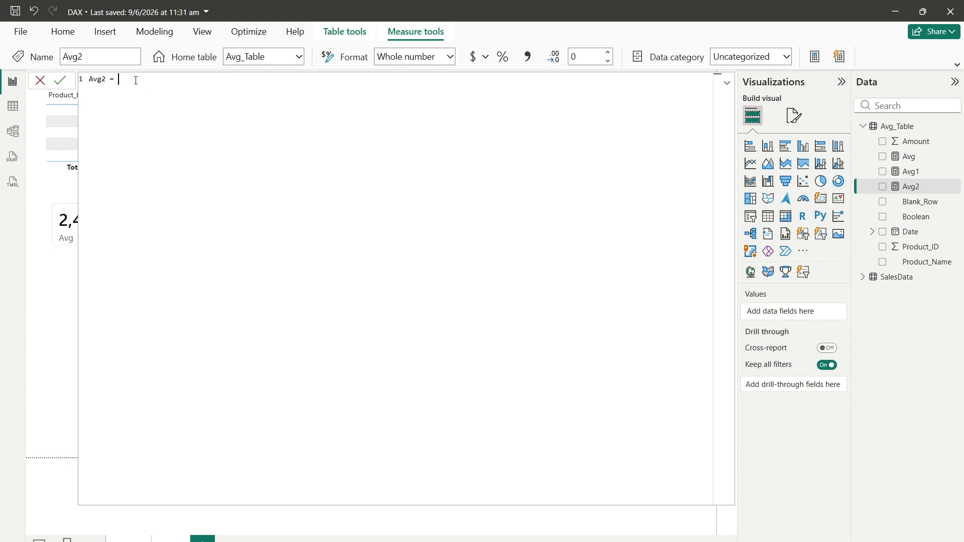
type("Aver")
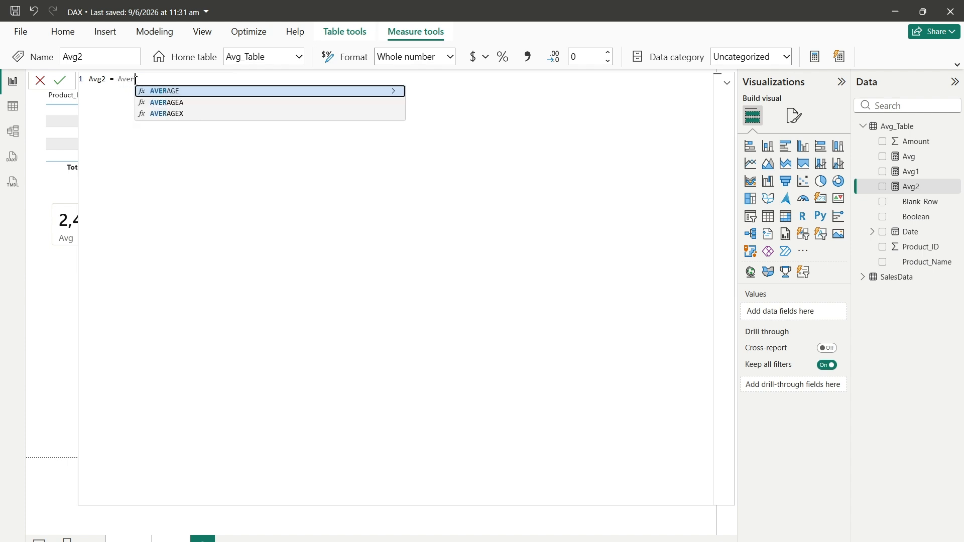
key("Down")
key("Tab")
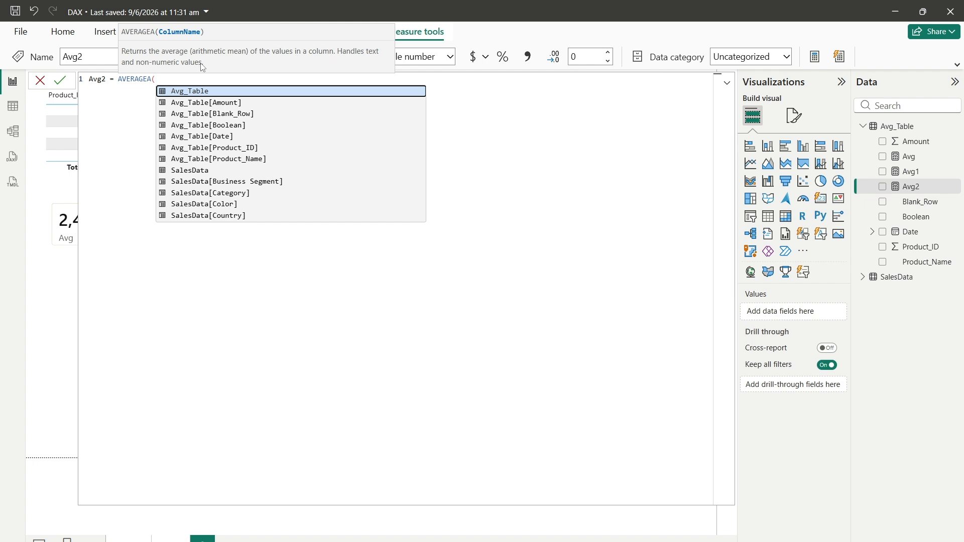
type("Avg_Table")
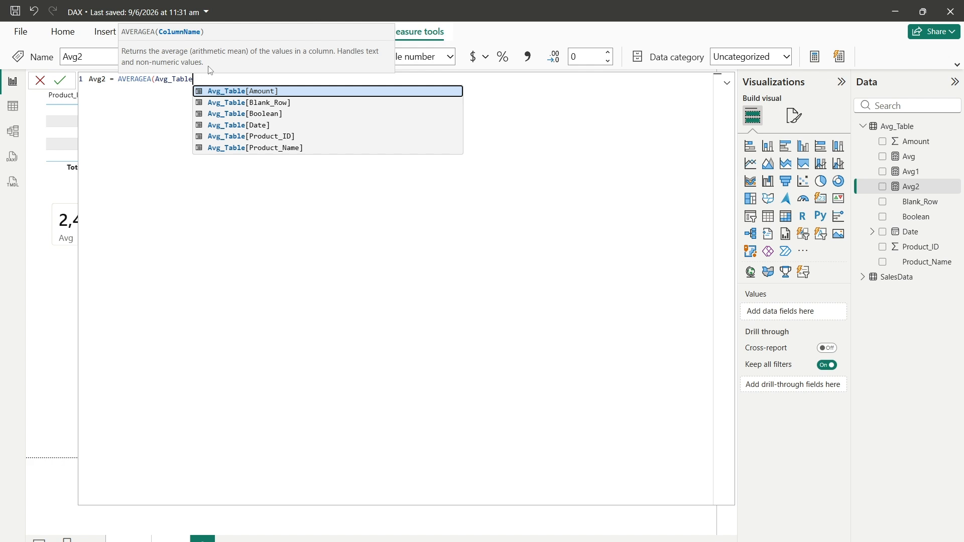
type("[Bo")
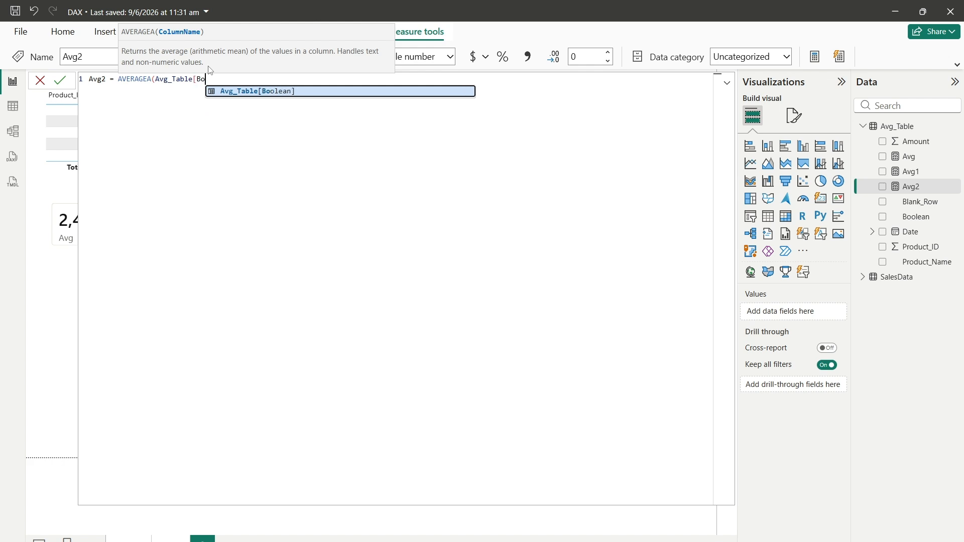
key("Tab")
type(")")
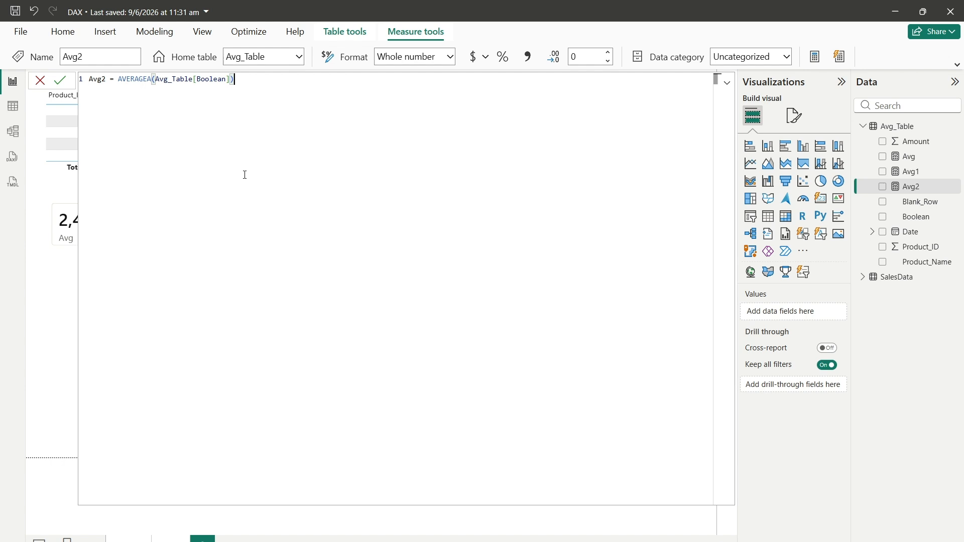
left_click(61, 81)
left_click(727, 83)
left_click(340, 309)
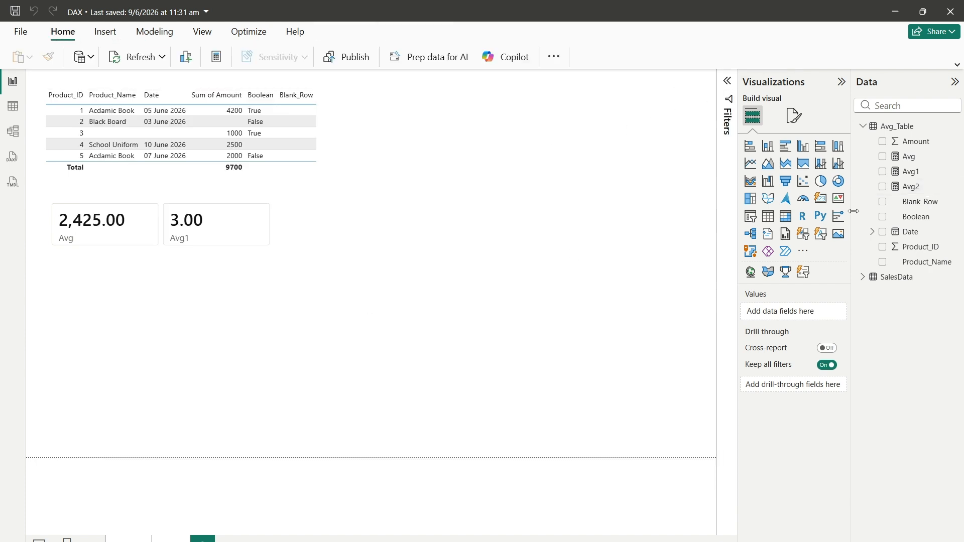
Add a new card visual beneath the Avg and Avg1 card and show the Avg2 measure in it.
left_click(820, 198)
left_click_drag(189, 350, 199, 325)
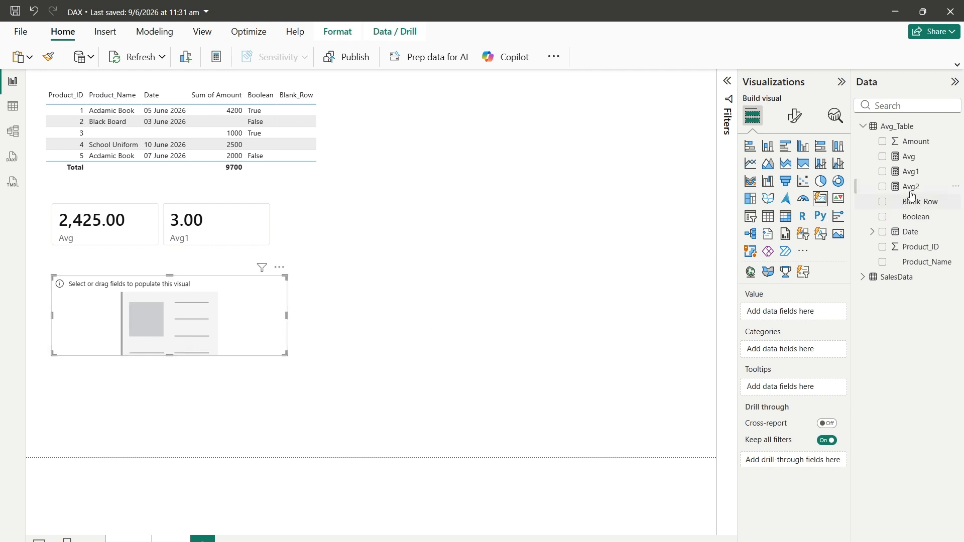
left_click_drag(912, 187, 171, 323)
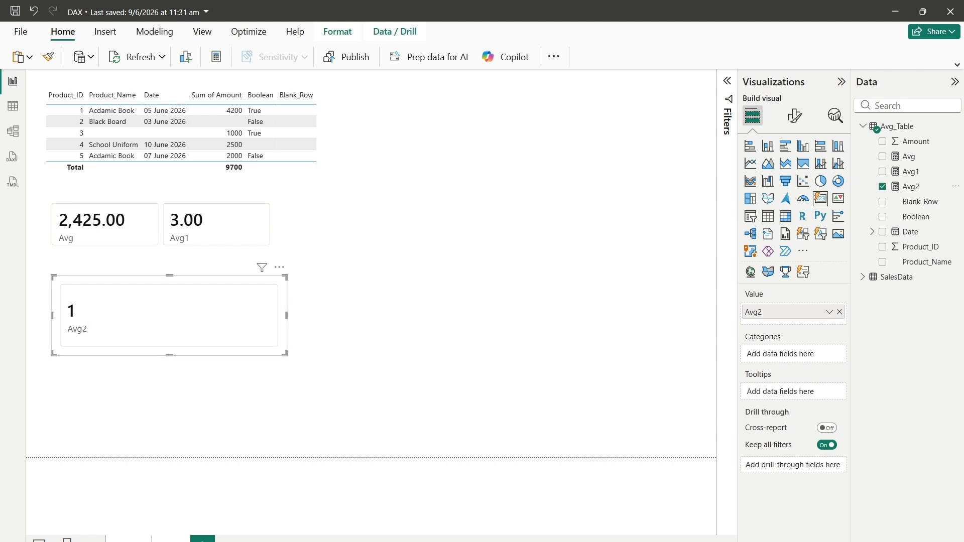
Open Calculator and reposition its window, and switch to Edge to reread the AVERAGEA rules for TRUE and FALSE values.
key("super")
left_click(380, 213)
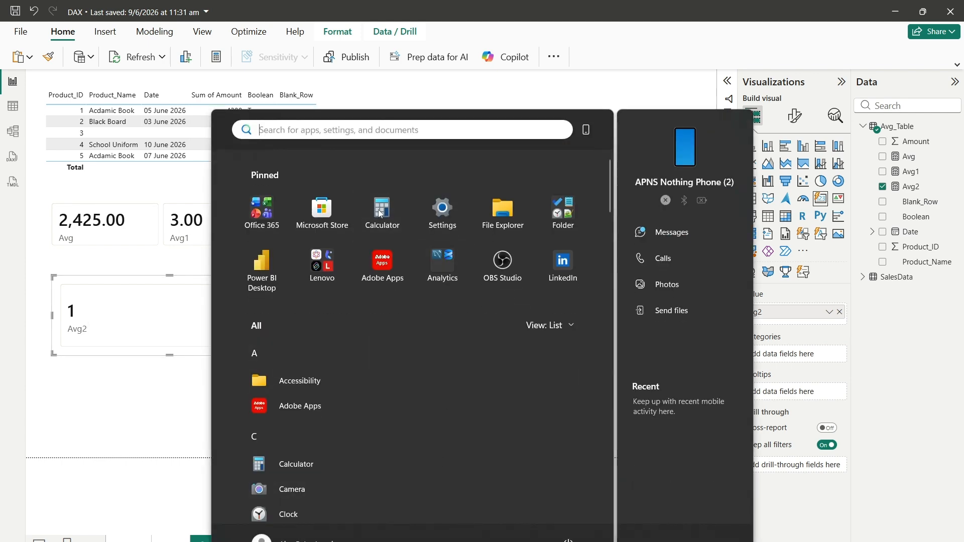
left_click_drag(566, 74, 590, 89)
left_click(523, 540)
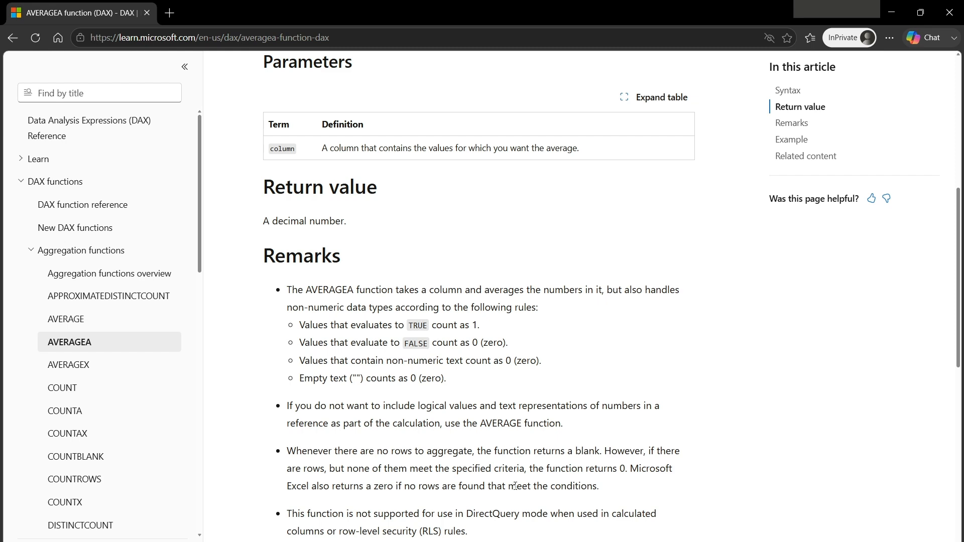
Switch back to Power BI and narrow the Avg2 card visual.
key("alt+Tab")
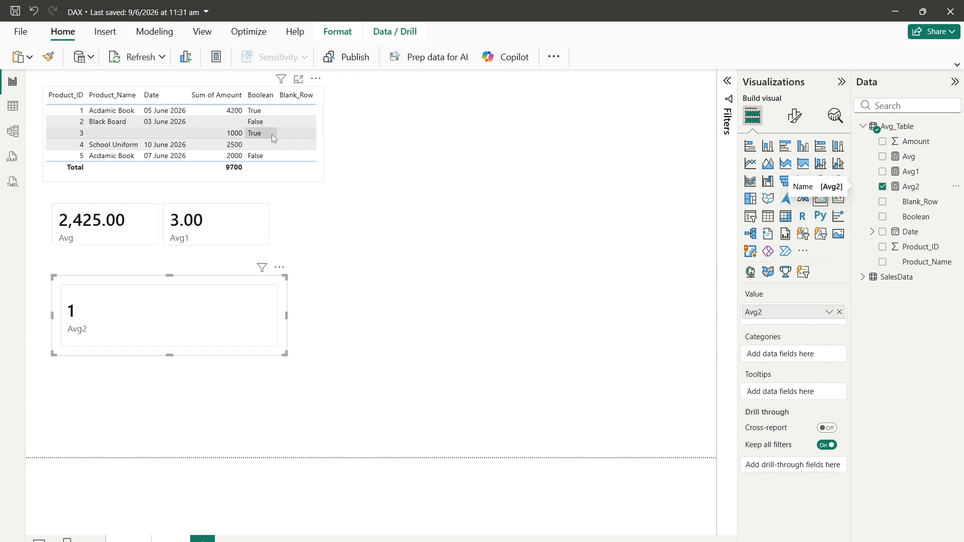
left_click_drag(287, 316, 235, 327)
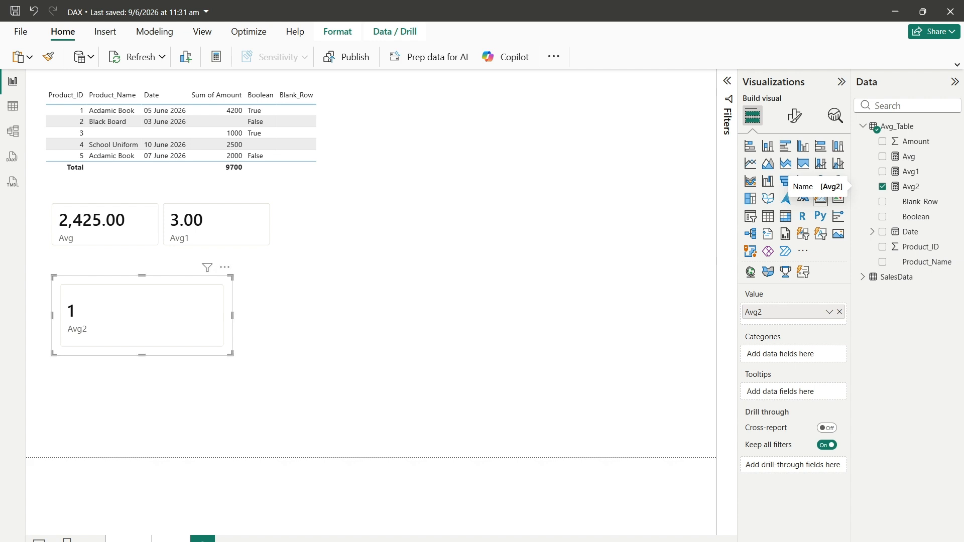
Calculate 2 ÷ 2 in Calculator to check the Avg2 average, and close Calculator.
left_click(573, 357)
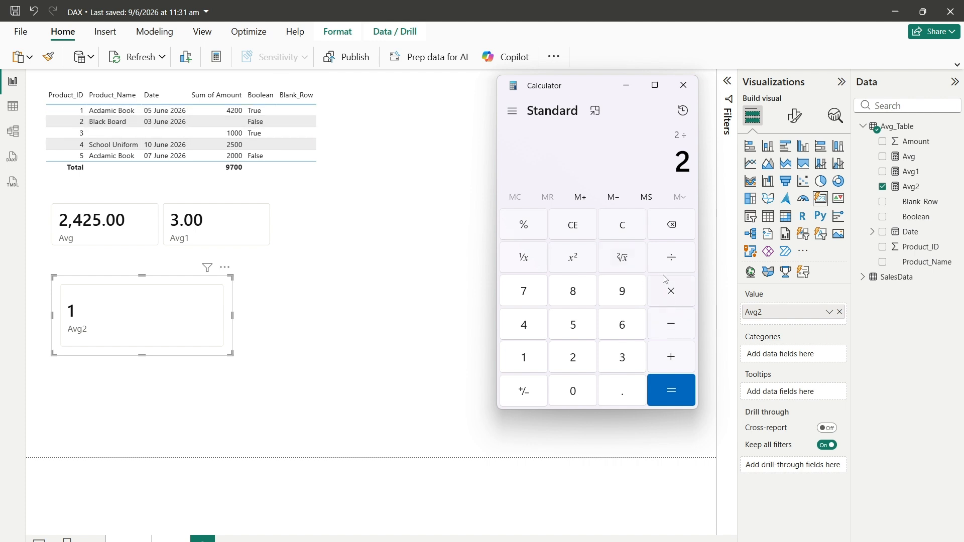
left_click(655, 394)
left_click(683, 85)
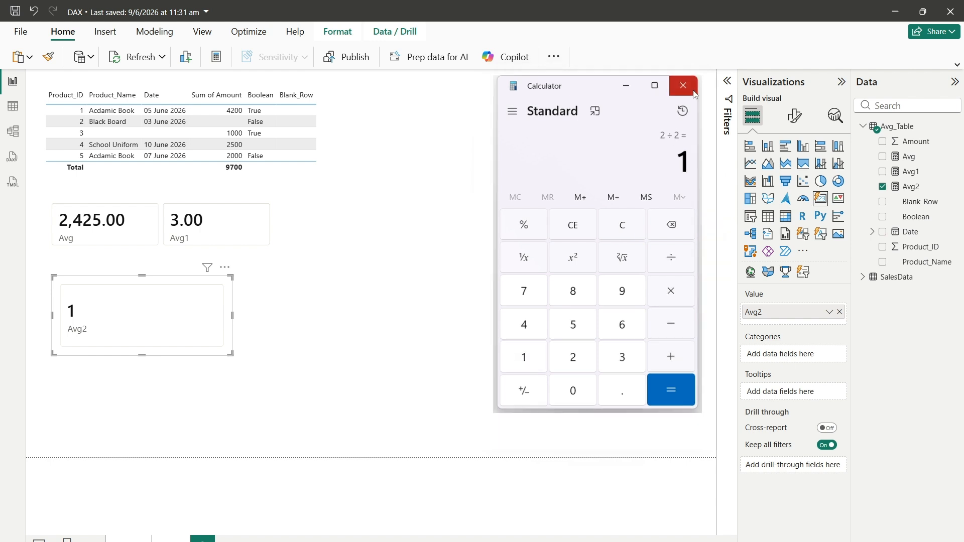
Add Avg2 as the last column of the table visual and resize the table to fit the new column.
left_click(324, 151)
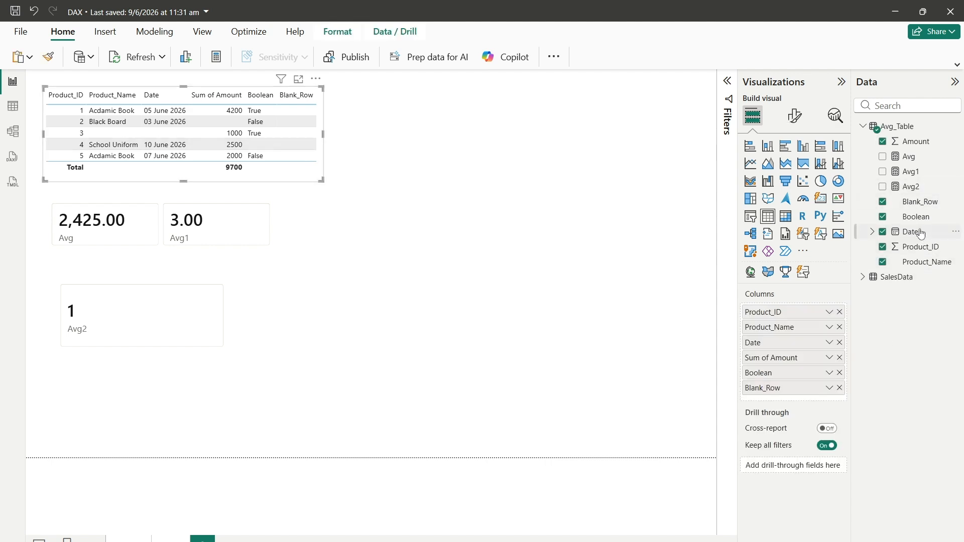
left_click_drag(910, 188, 816, 401)
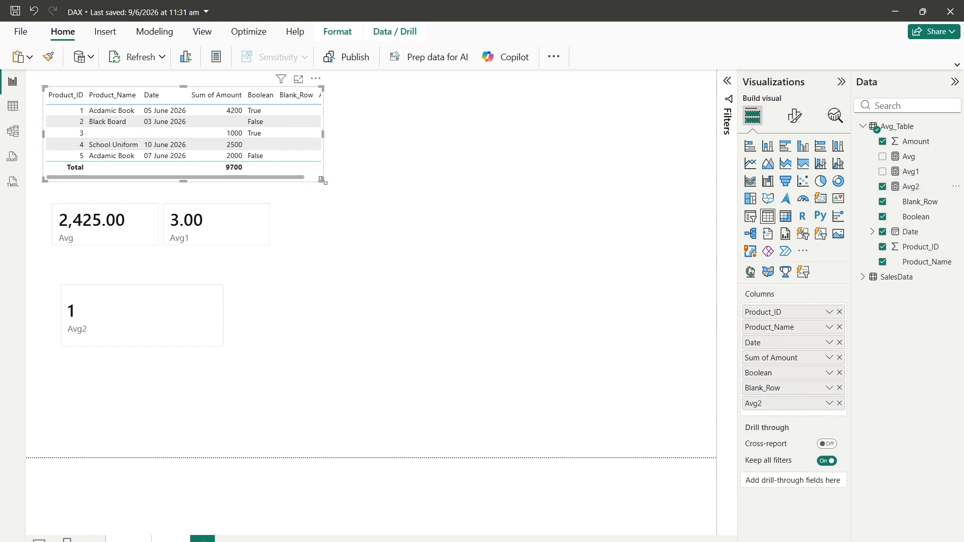
left_click_drag(322, 180, 397, 186)
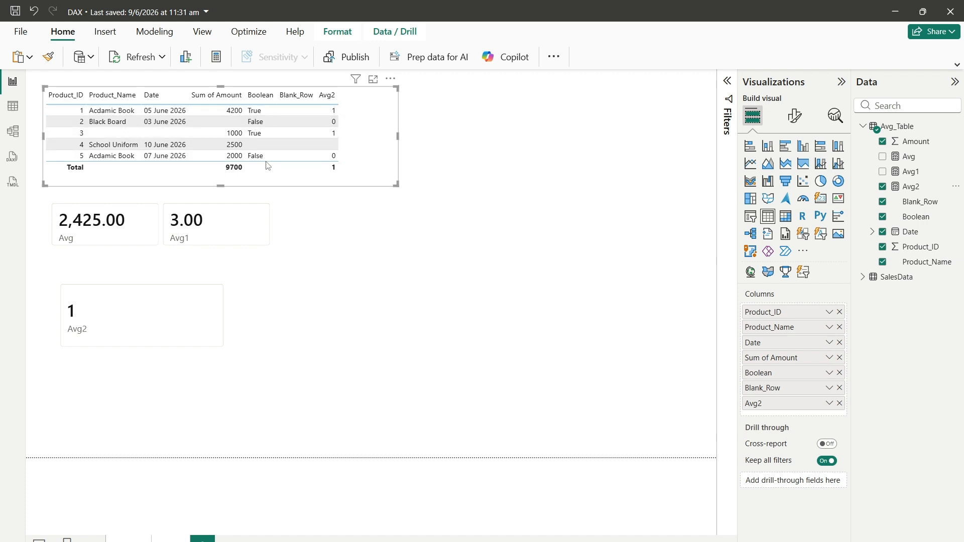
left_click_drag(397, 136, 354, 136)
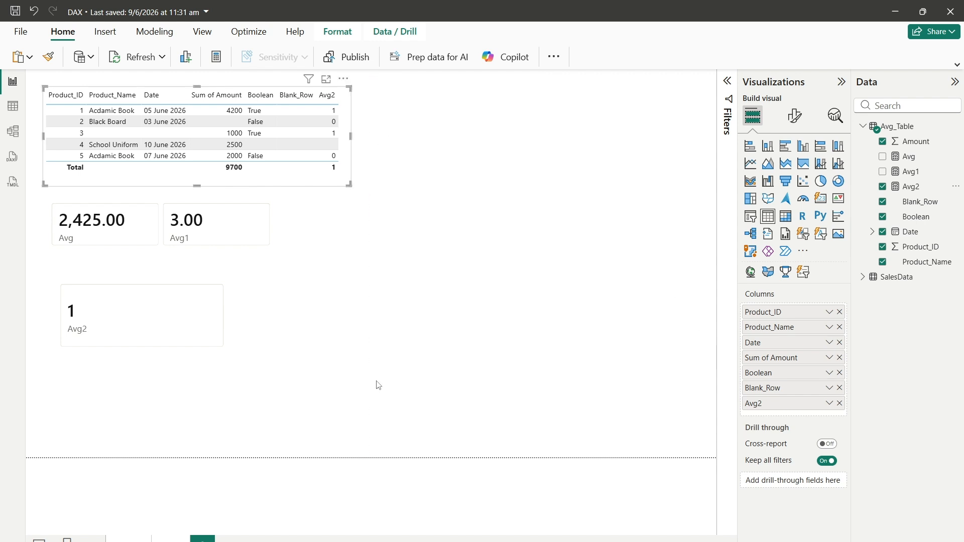
Create a new measure AVg3 = AVERAGEA(Avg_Table[Product_Name]) in Avg_Table and commit it.
left_click(178, 317)
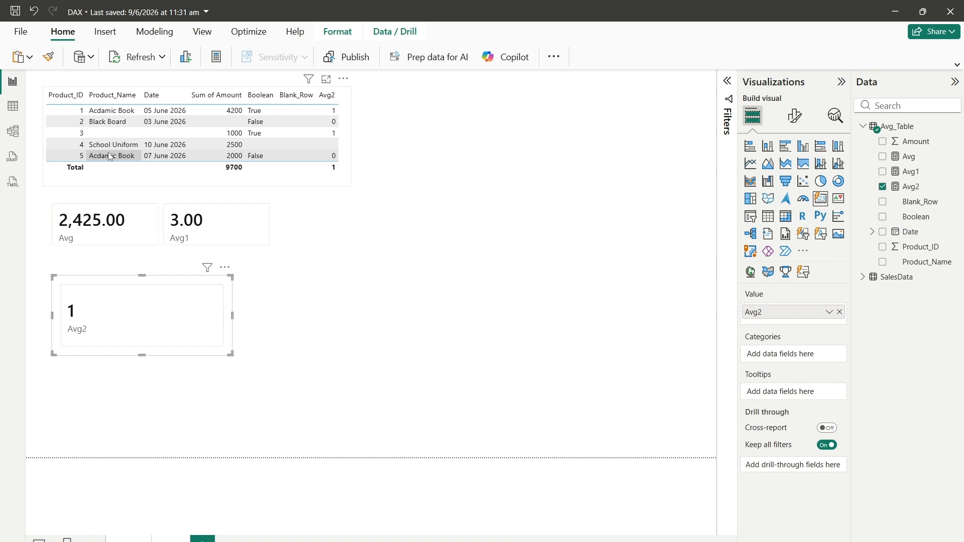
left_click(908, 188)
left_click(838, 57)
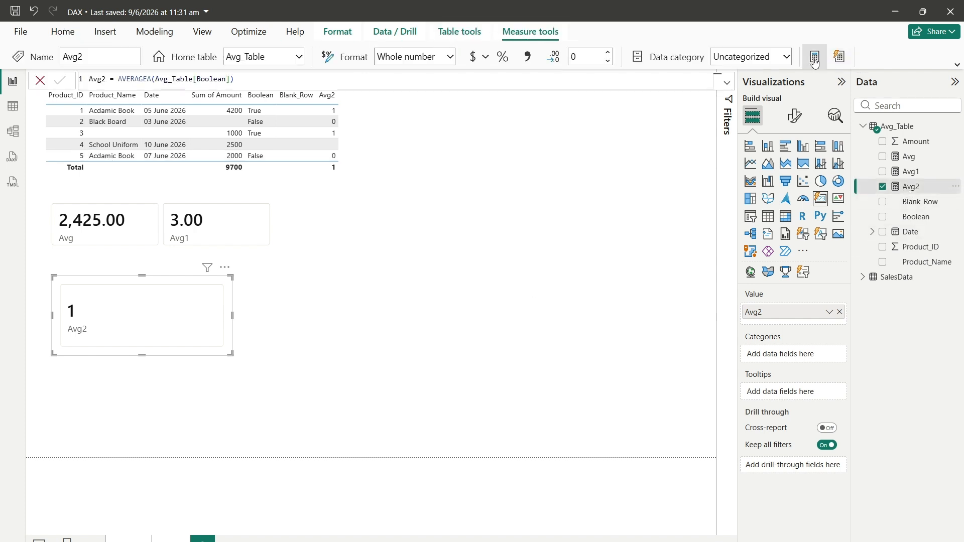
type("AVg3 = ")
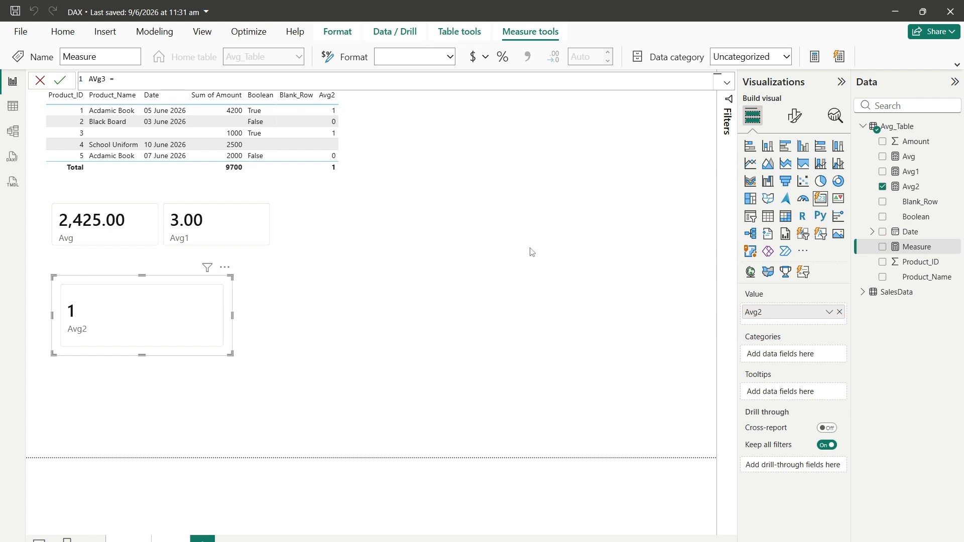
type("Aver")
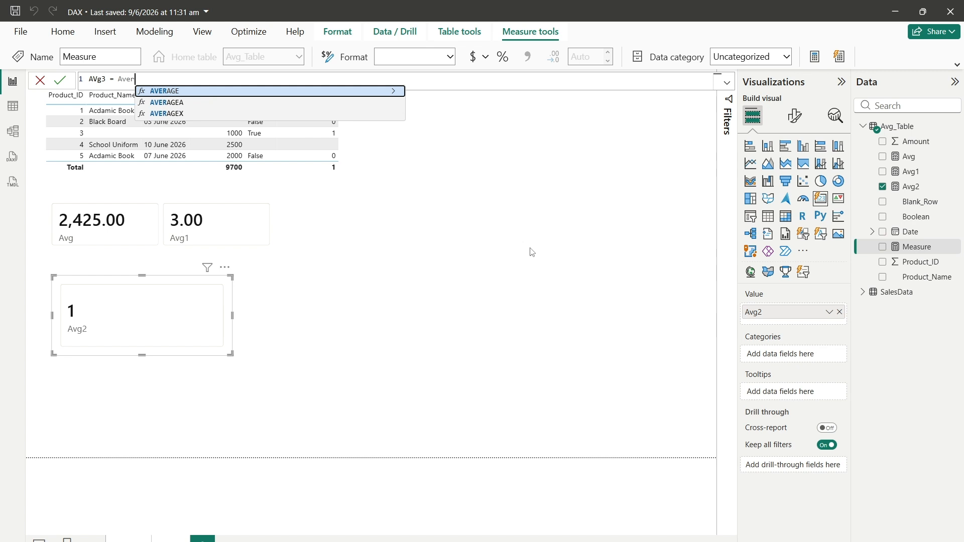
key("Down")
key("Tab")
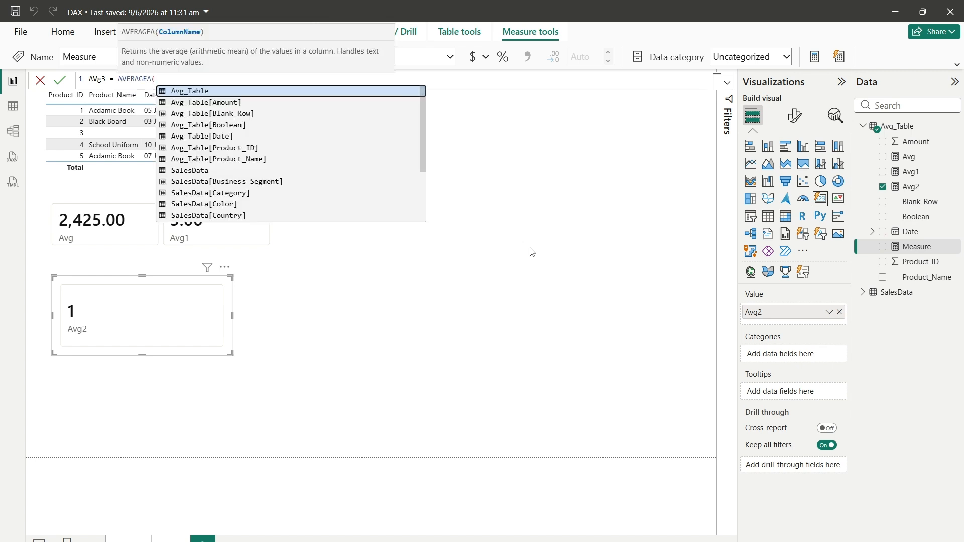
type("AVg")
key("Tab")
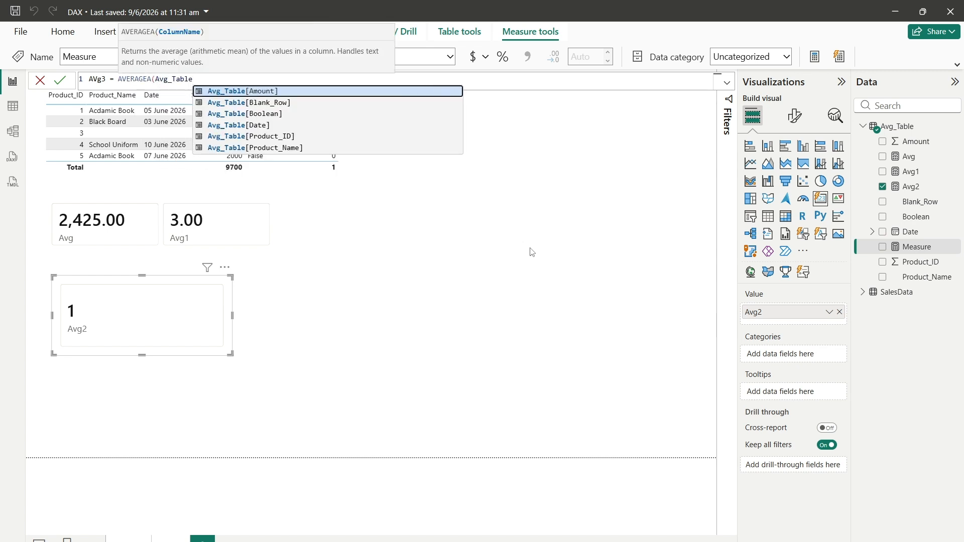
type("[prod")
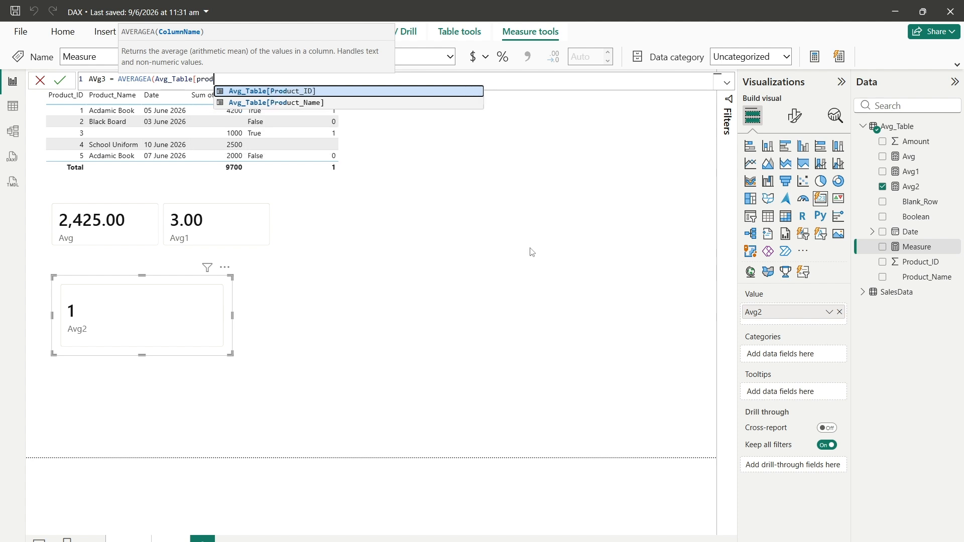
key("Down")
key("Tab")
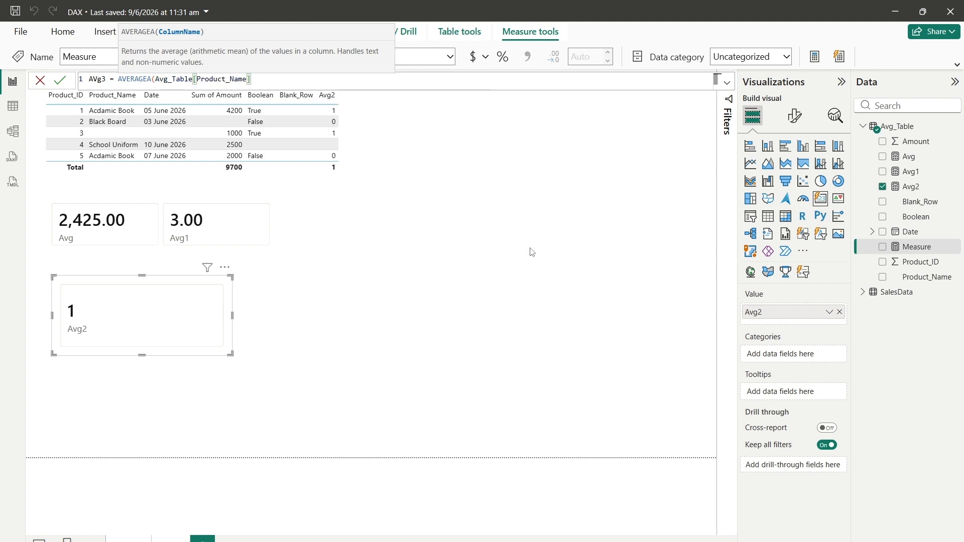
type(")")
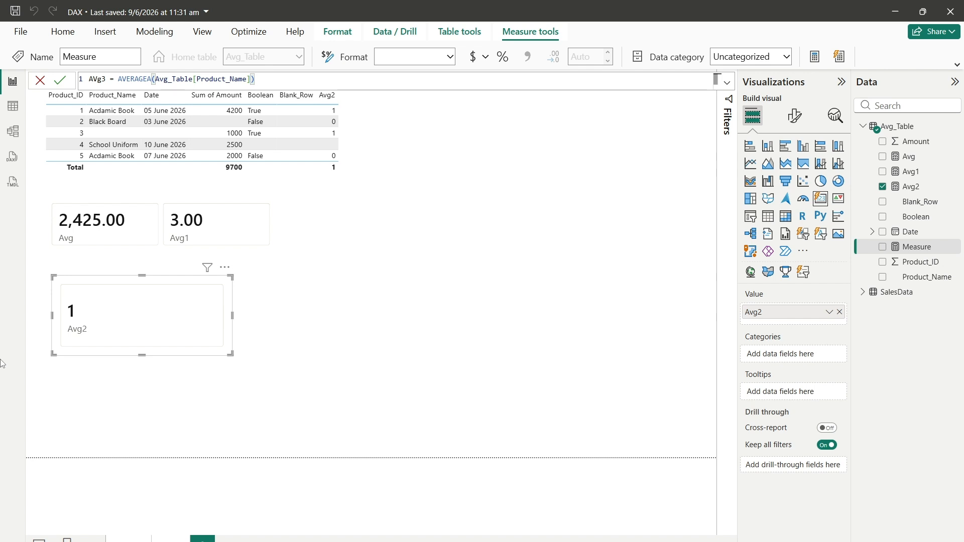
left_click(60, 80)
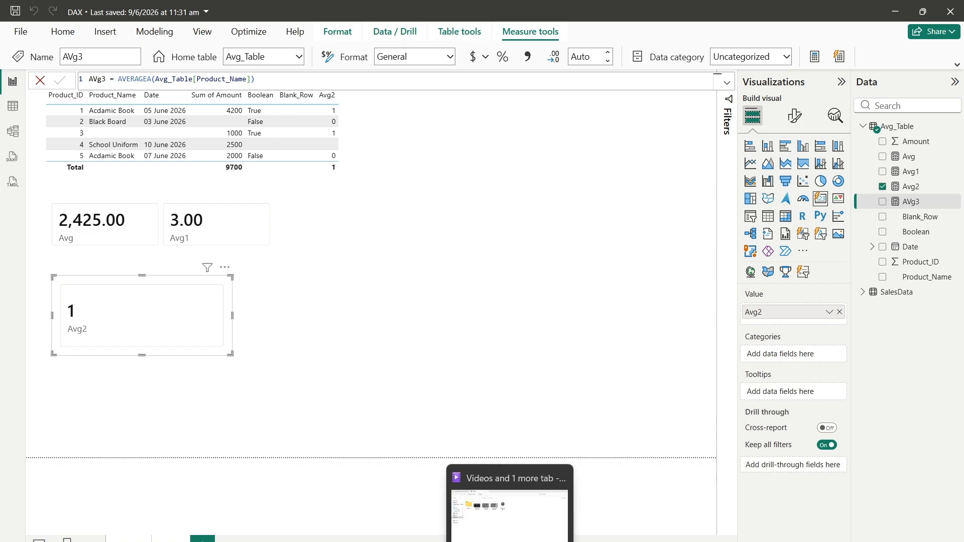
Check the AVERAGEA text rules in Edge, and return to Power BI to add AVg3 to the Avg2 card.
left_click(525, 505)
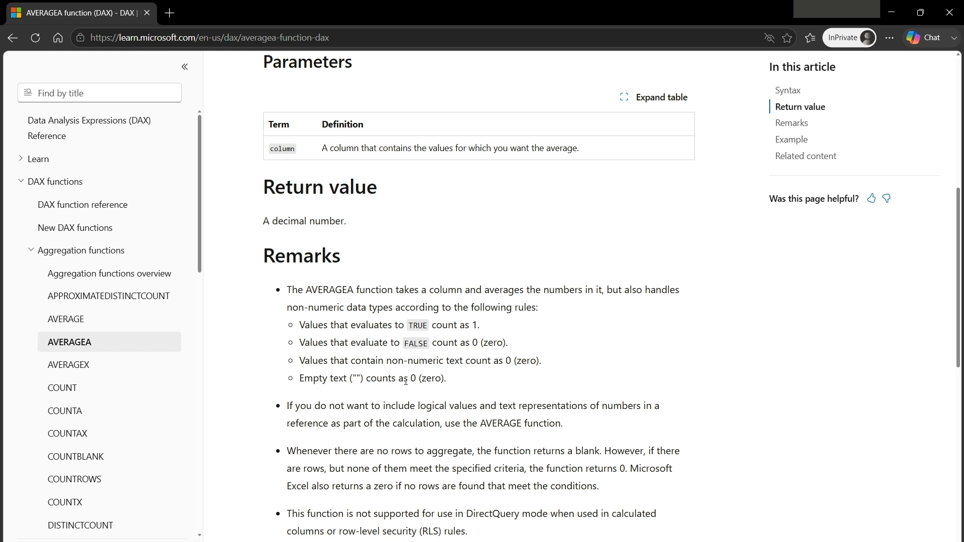
key("alt+Tab")
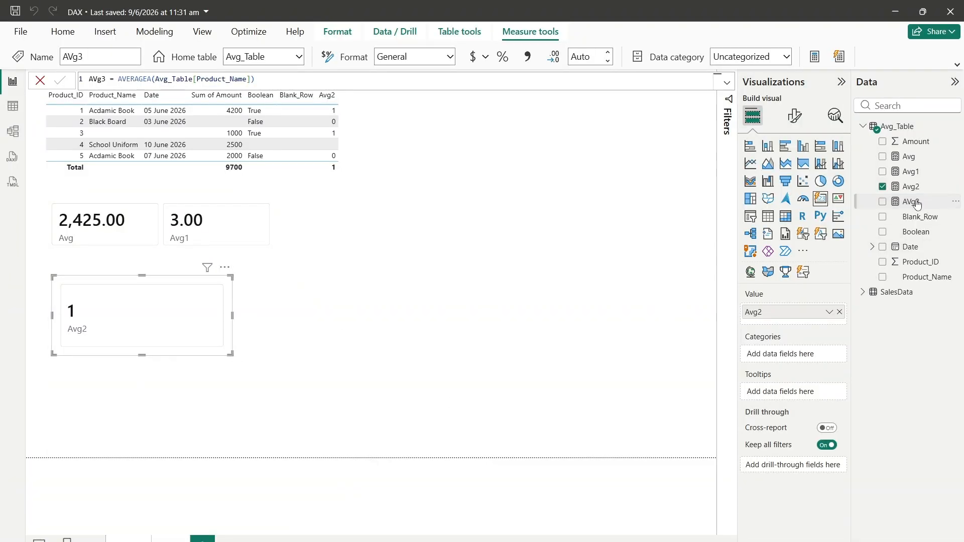
left_click_drag(915, 201, 221, 317)
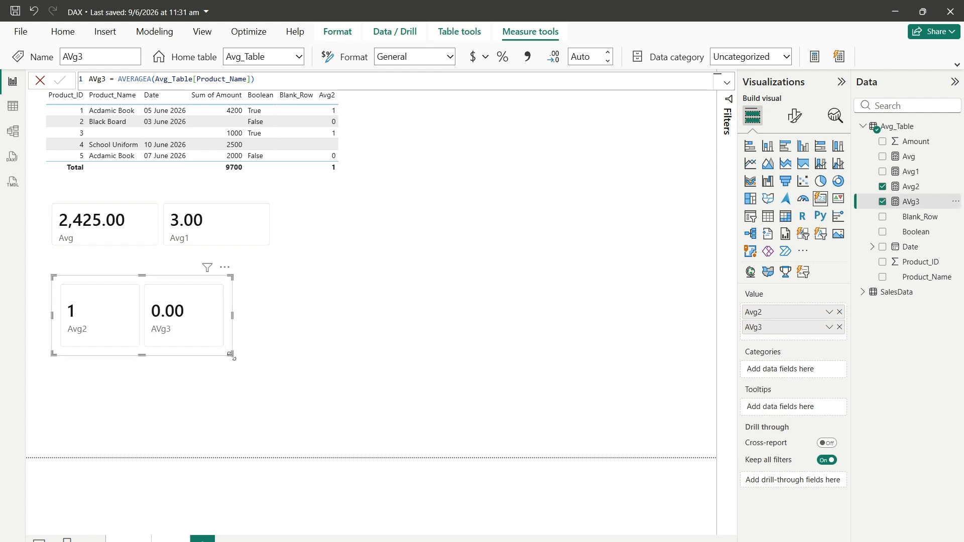
Resize the Avg2 and AVg3 card, add AVg3 as the last column of the table visual, and widen the table to fit.
left_click_drag(291, 359, 297, 348)
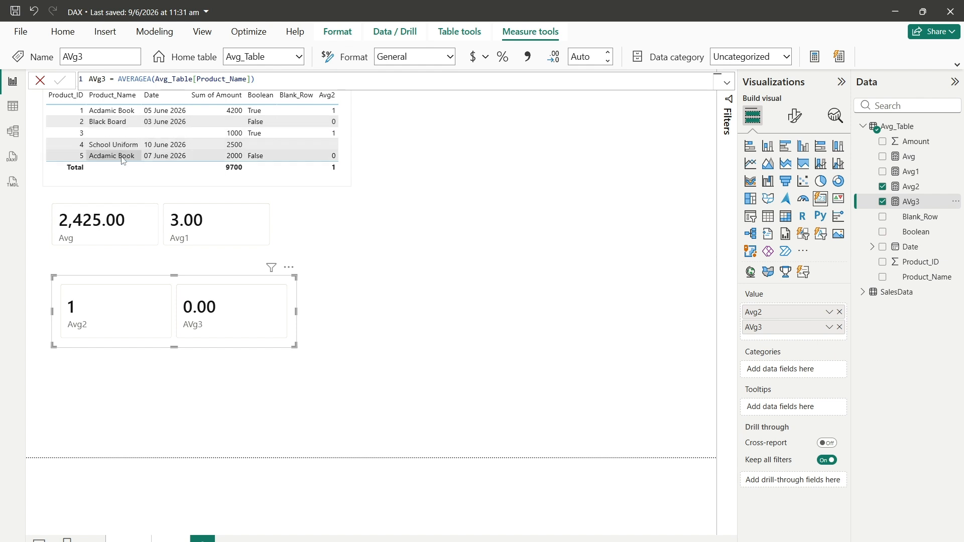
left_click(333, 178)
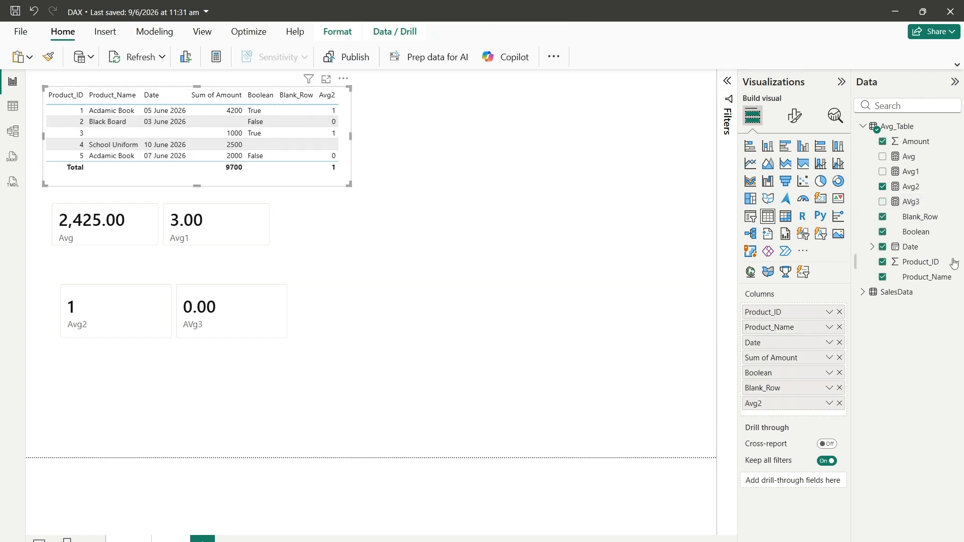
left_click_drag(921, 207, 808, 409)
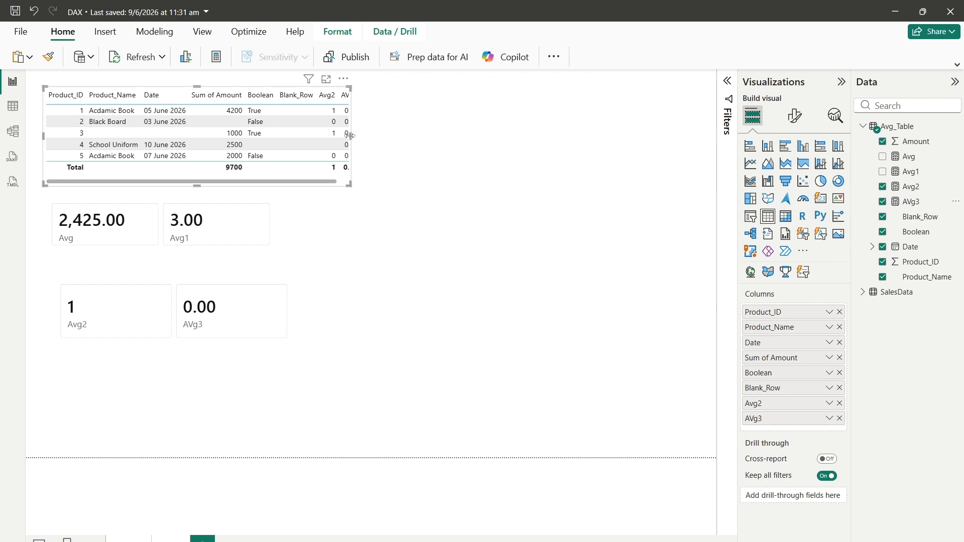
left_click_drag(351, 136, 391, 136)
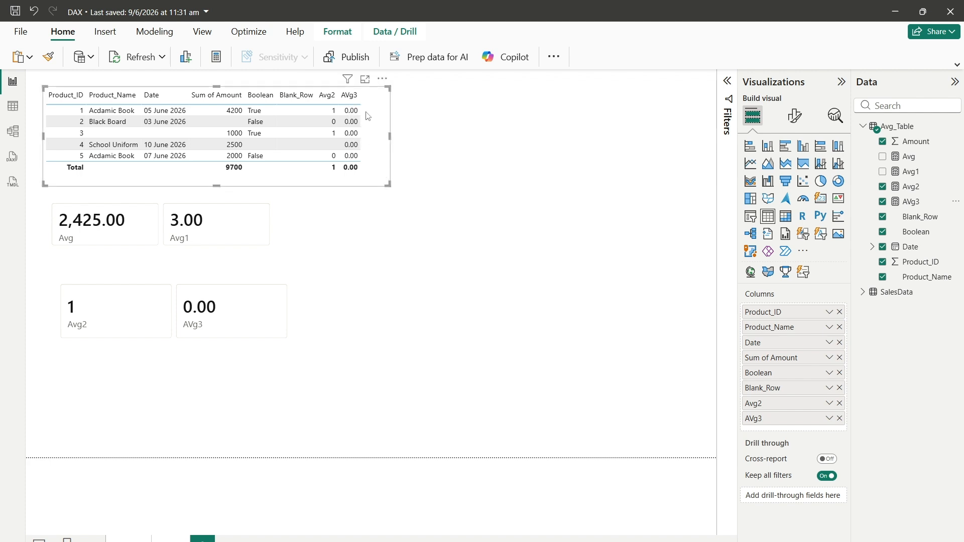
left_click_drag(387, 185, 370, 181)
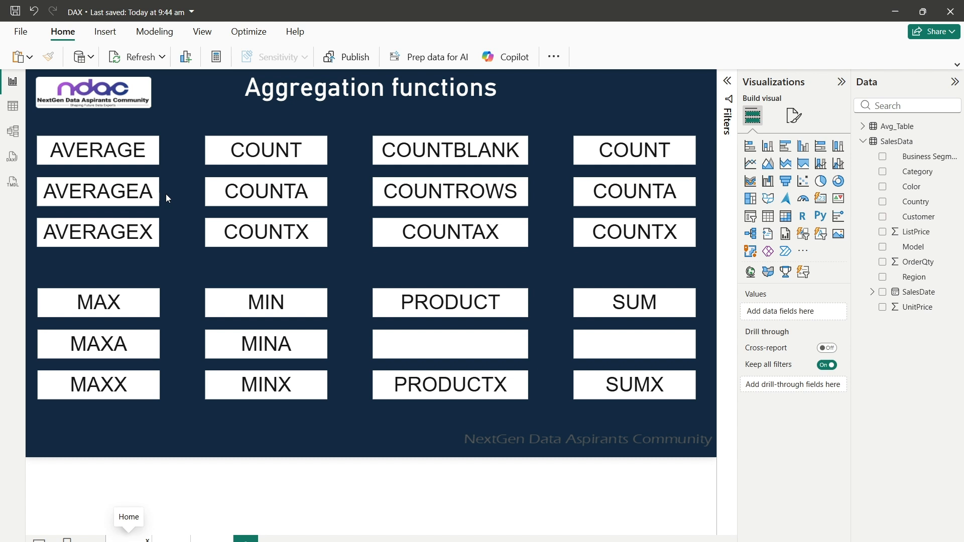
Open the AVERAGEX documentation in Edge from the Aggregation functions page and examine its parameters and the remark comparing its rules with AVERAGE.
left_click(153, 237, "ctrl")
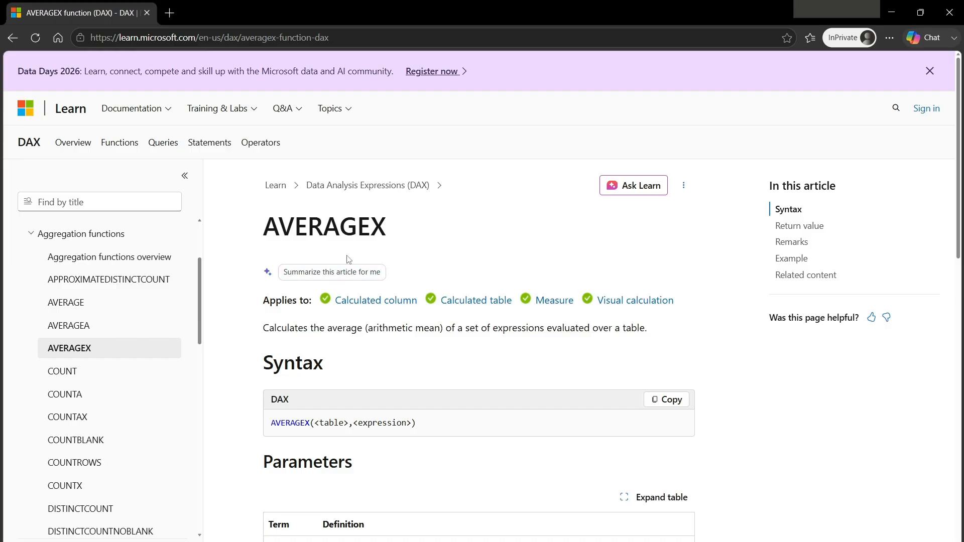
left_click_drag(385, 232, 377, 227)
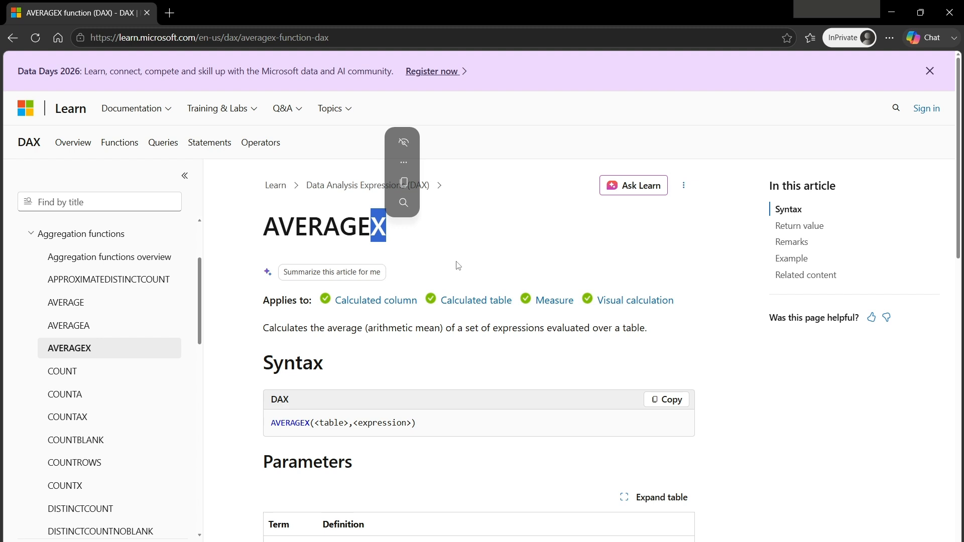
left_click_drag(400, 232, 265, 230)
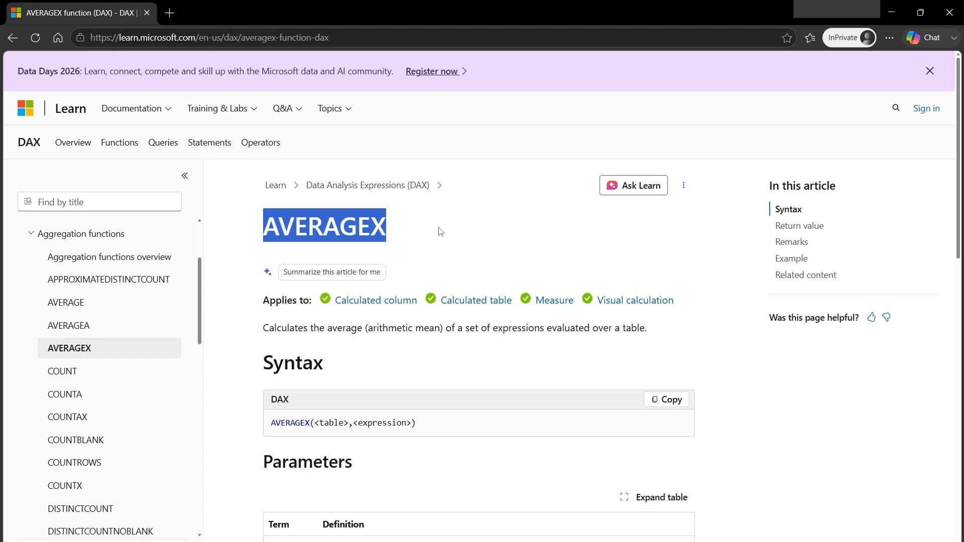
scroll(441, 231, "down", 6)
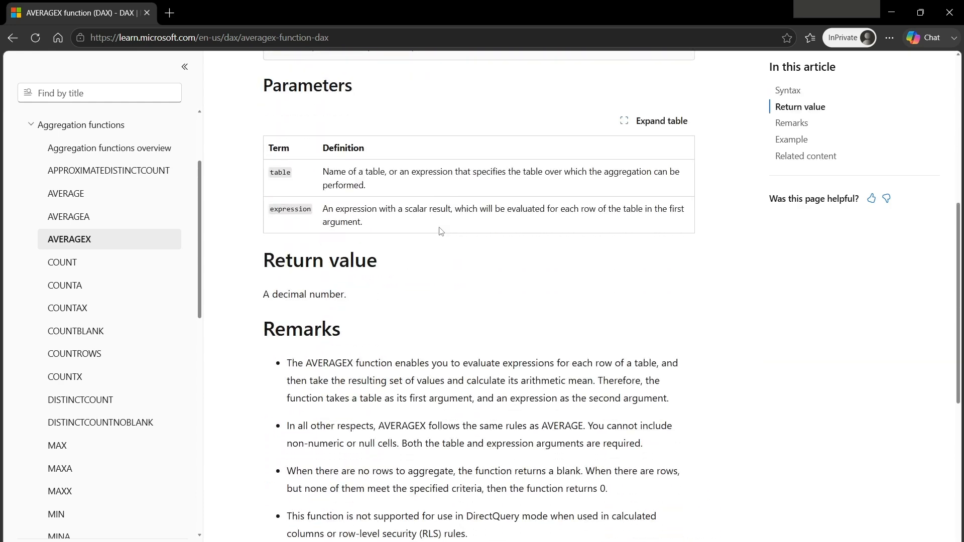
scroll(441, 231, "down", 2)
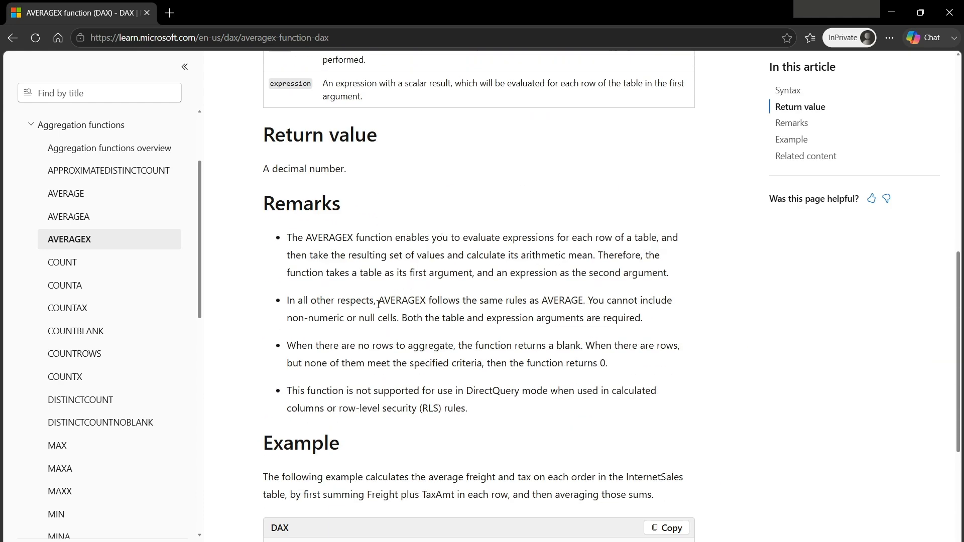
left_click_drag(378, 304, 587, 297)
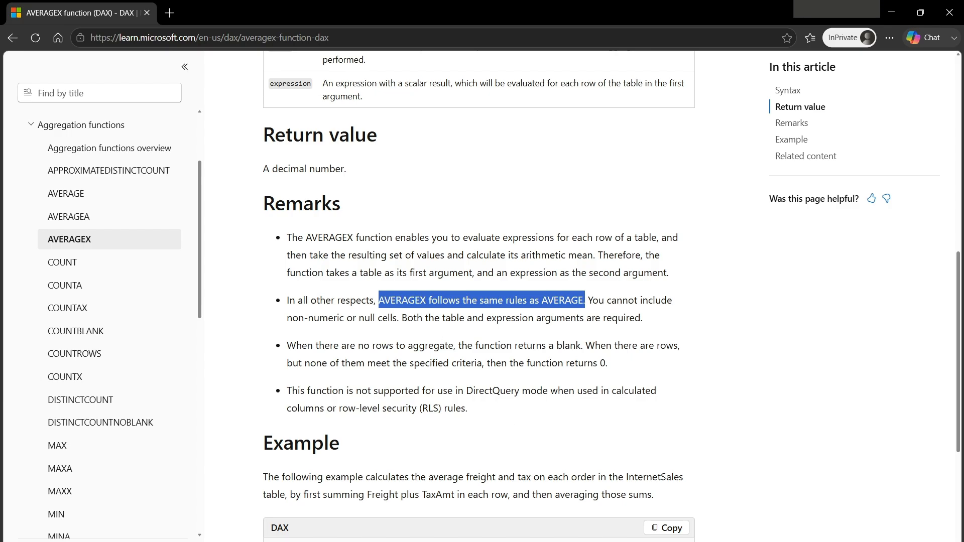
Return to Power BI, open the report page with the Business Segment and SalesDate slicers, and select its sales table visual.
key("alt+Tab")
left_click(211, 539)
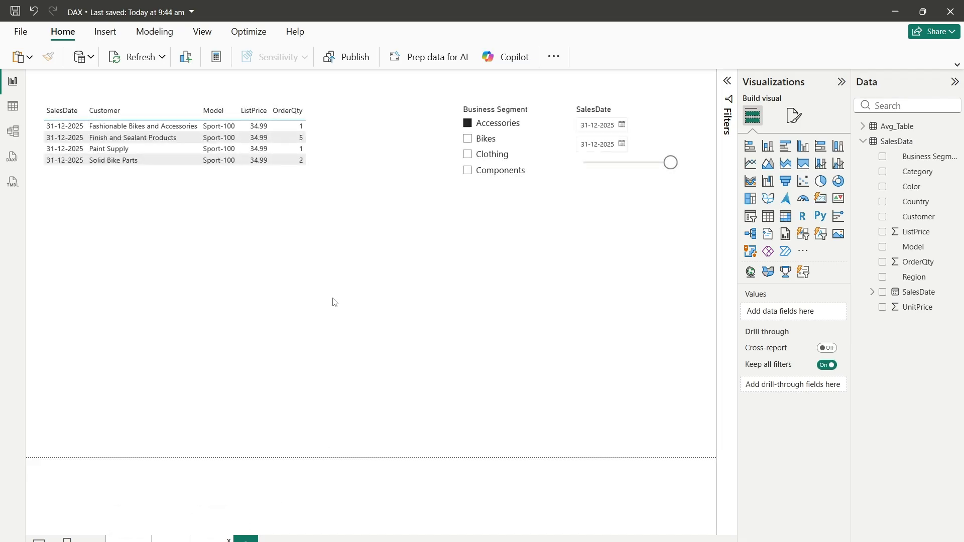
left_click(338, 171)
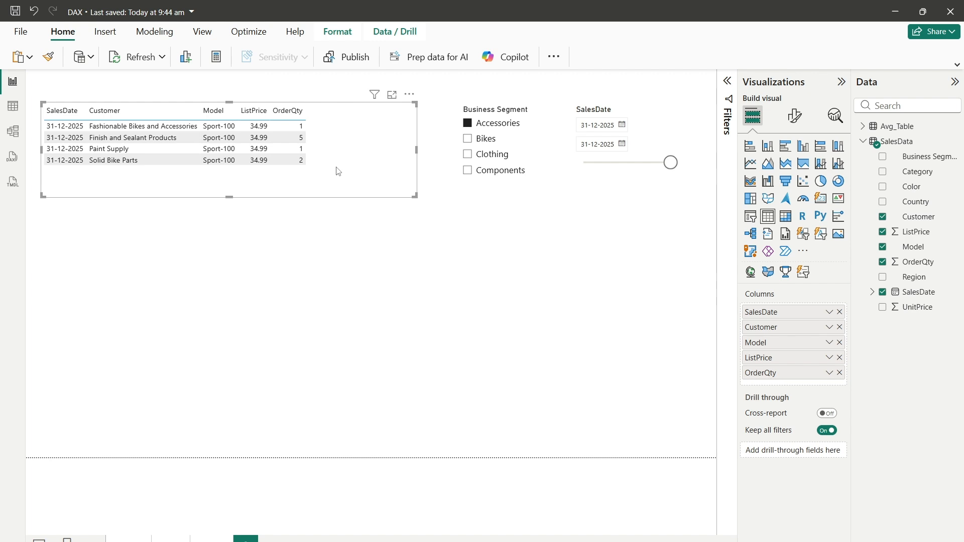
Create a new measure Avg5 = AVERAGE(SalesData[OrderQty]) in the SalesData table and commit it.
left_click(923, 157)
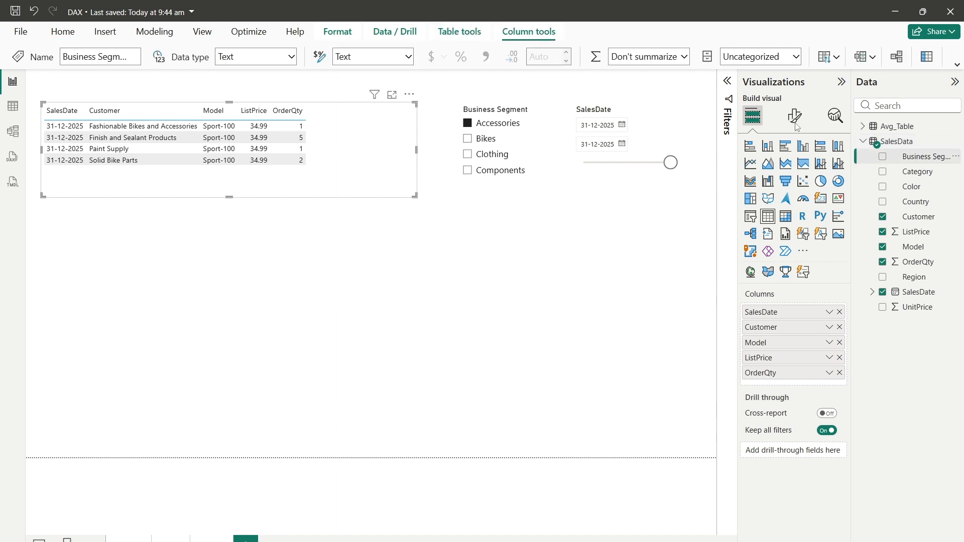
left_click(156, 34)
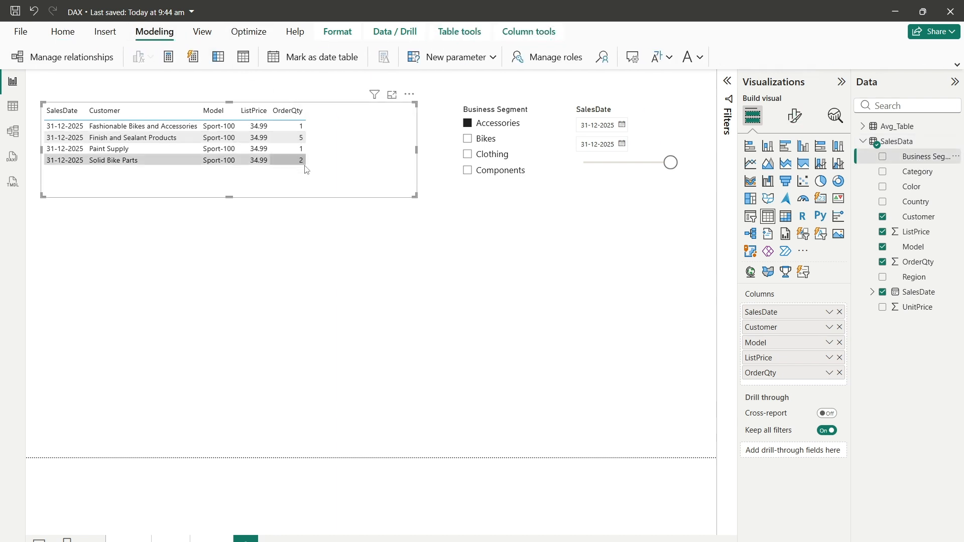
left_click(169, 57)
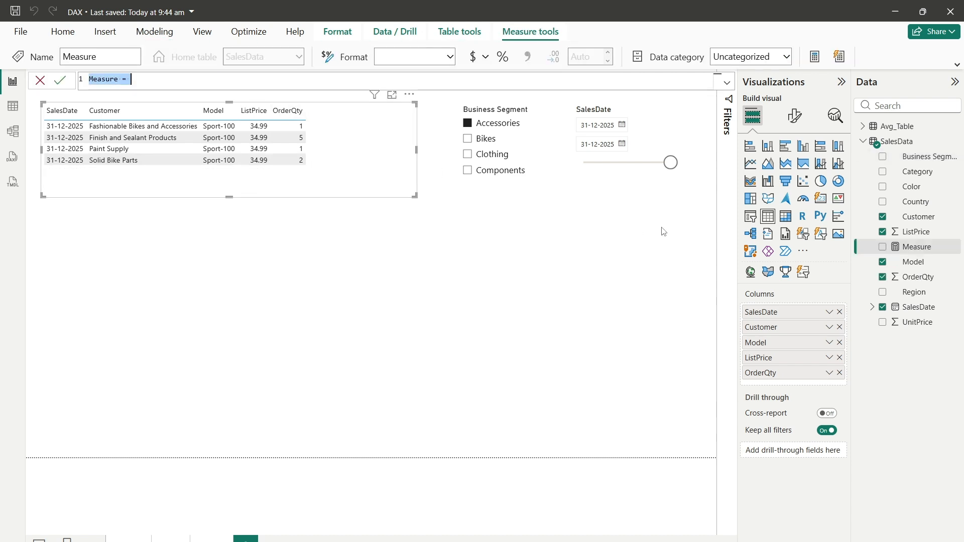
type("Avg5 ")
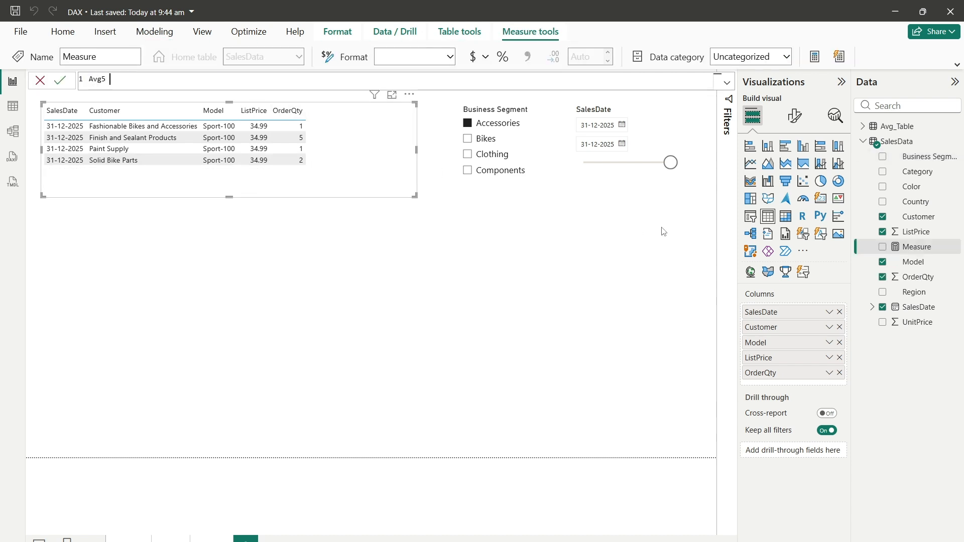
type("= AVe")
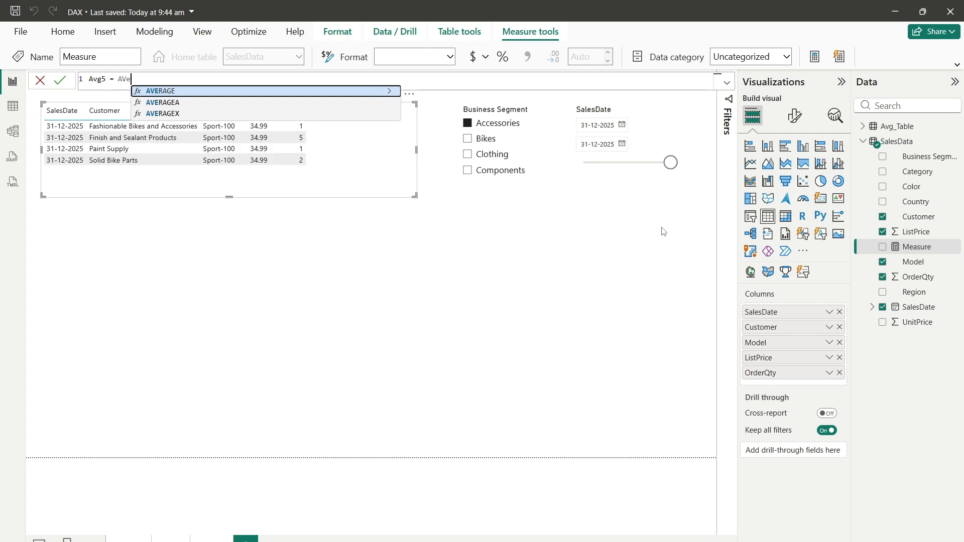
key("Tab")
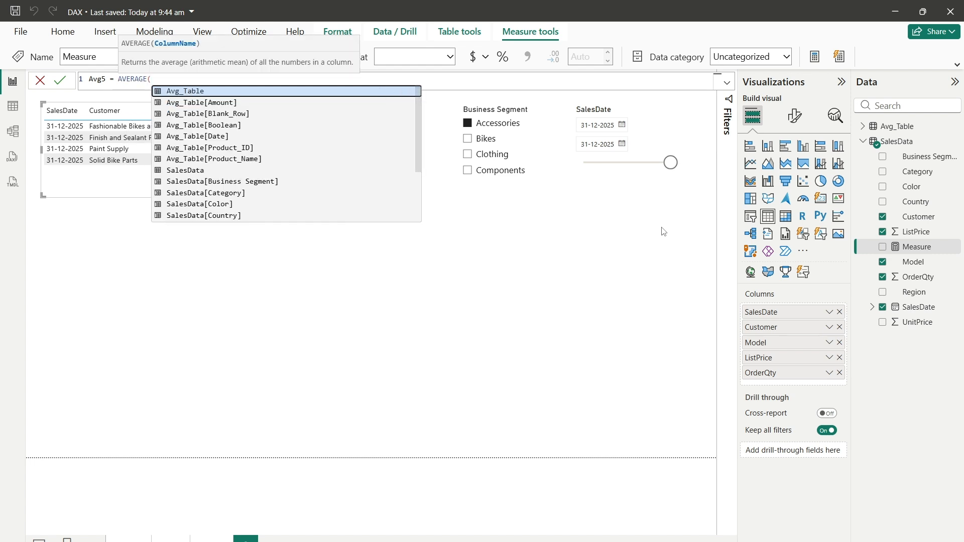
type("Sales")
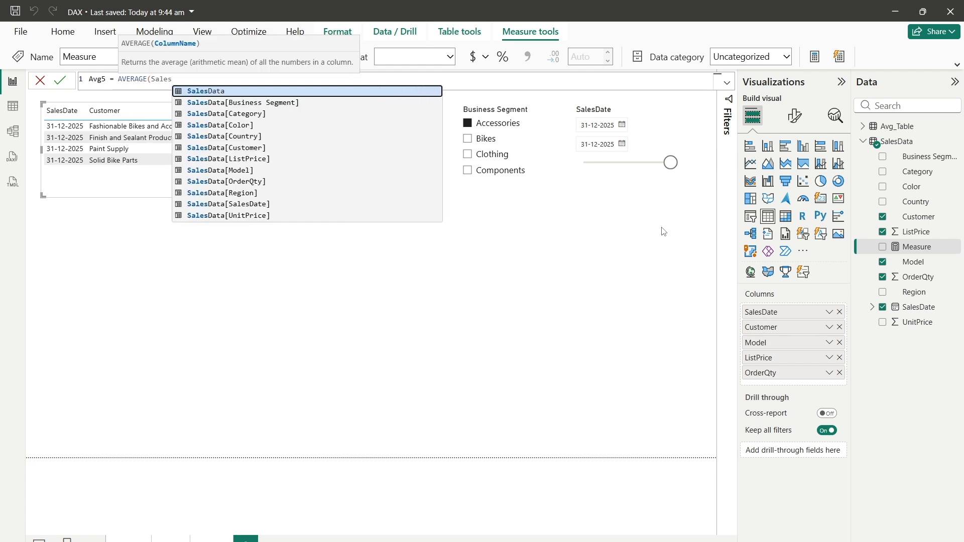
type("Data[")
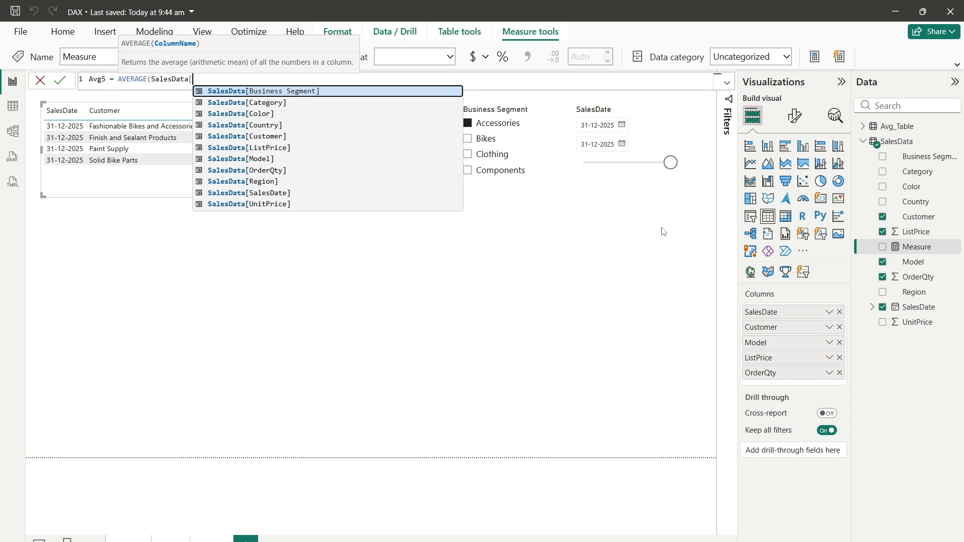
type("OrderQty])")
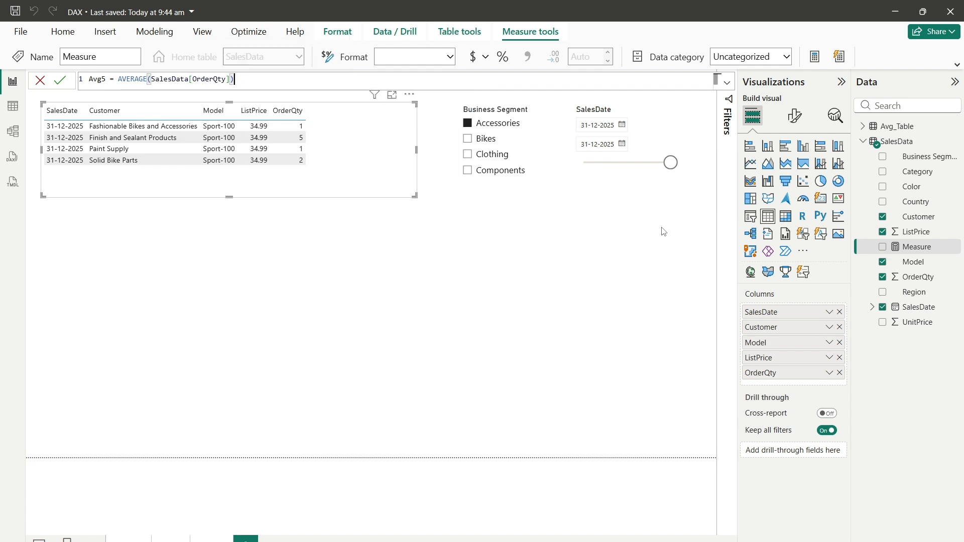
key("Return")
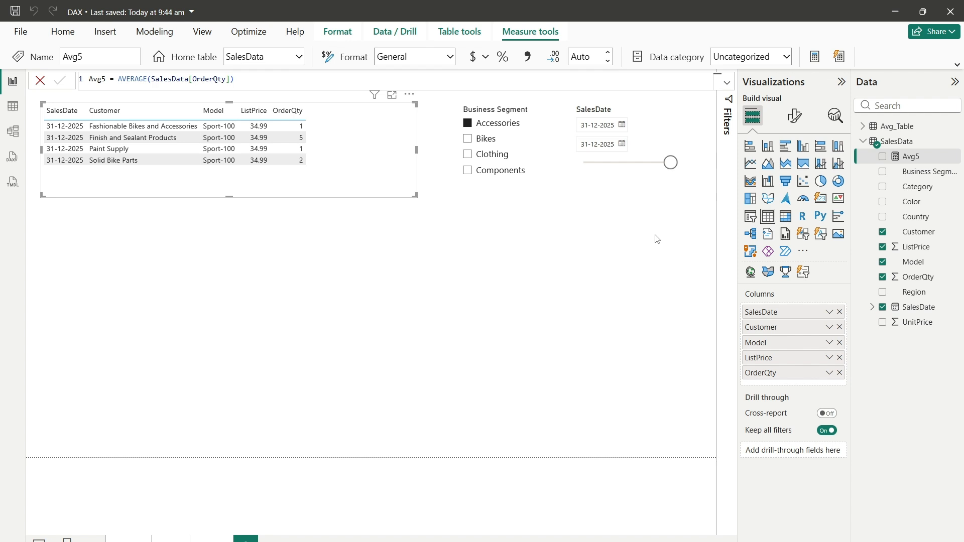
Add a new card visual below the sales table and show the Avg5 measure in it.
left_click(535, 317)
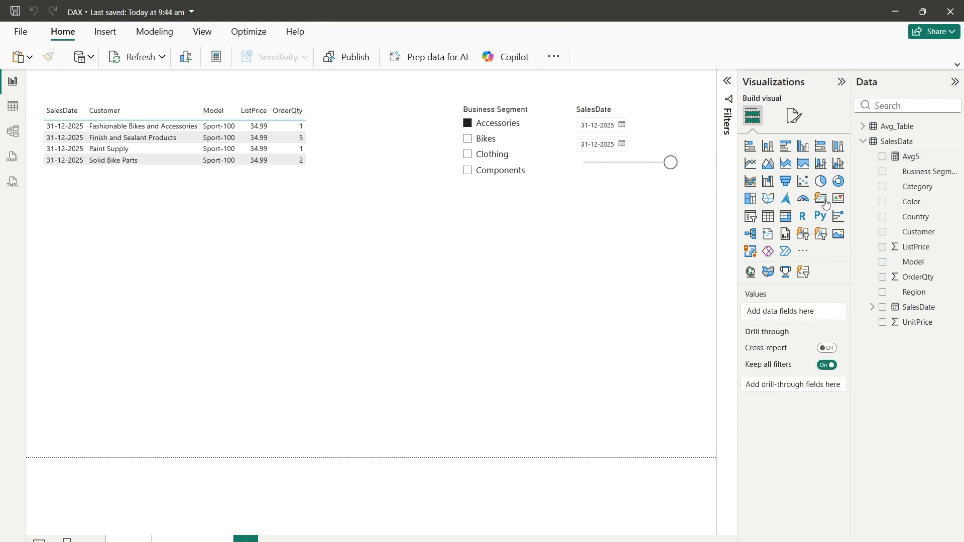
left_click(821, 198)
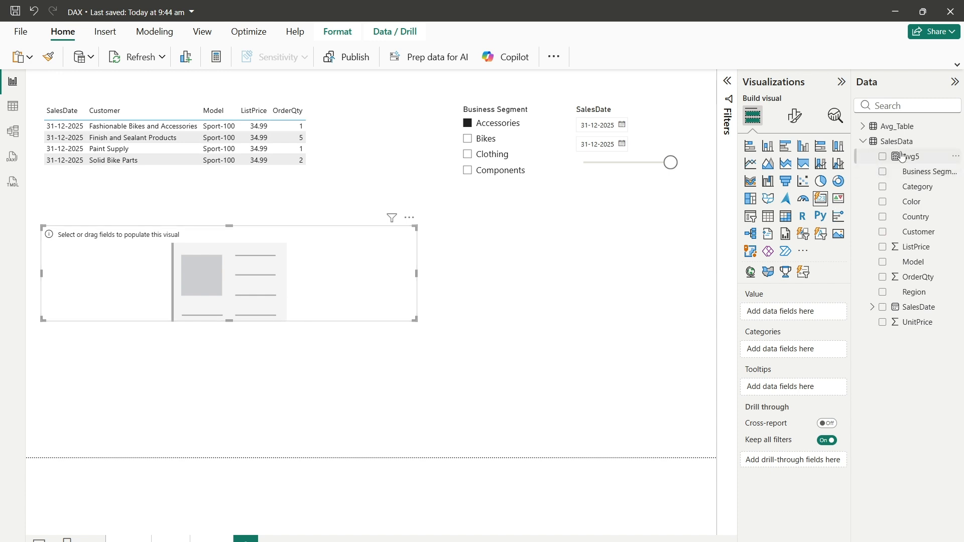
left_click_drag(904, 157, 301, 253)
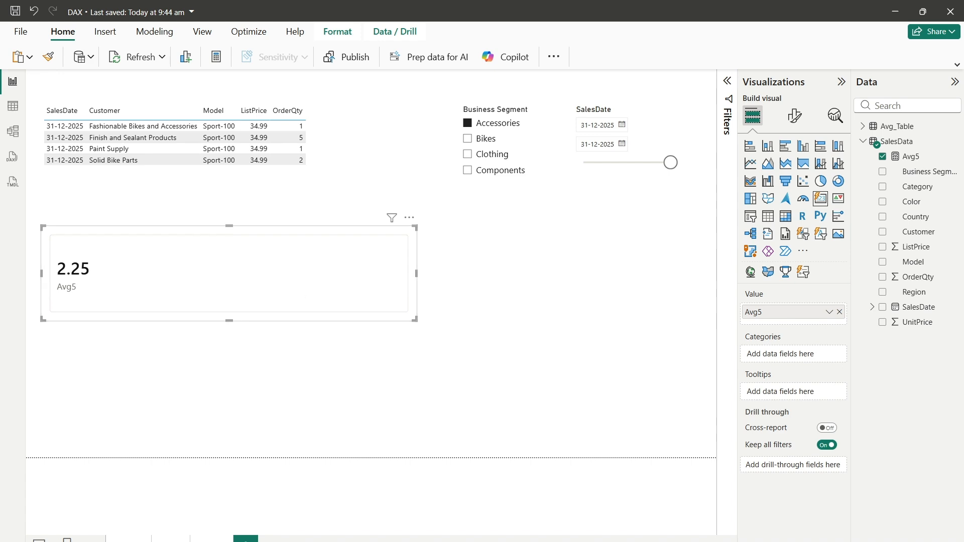
Calculate 9 ÷ 4 in Calculator to check the Avg5 average, and close Calculator.
key("super")
left_click(389, 219)
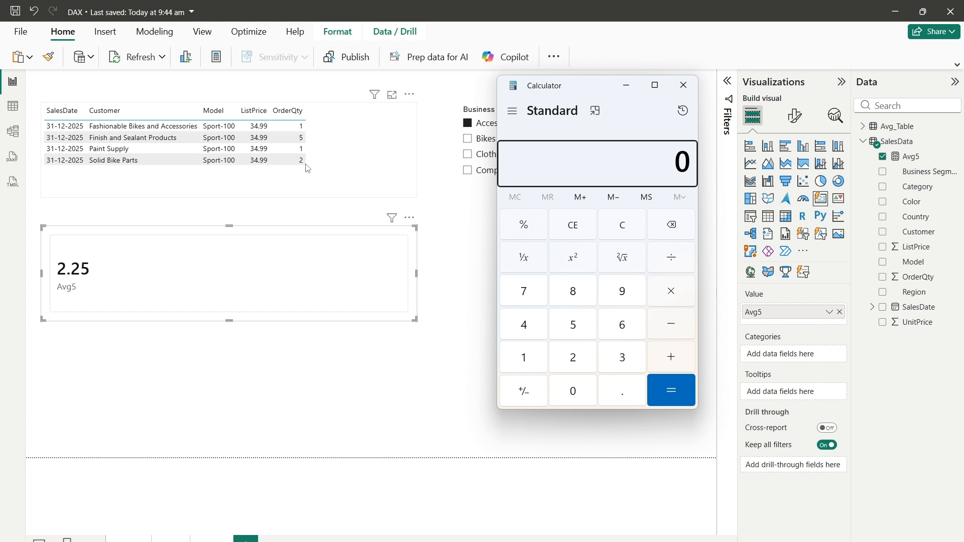
left_click(629, 290)
left_click(672, 258)
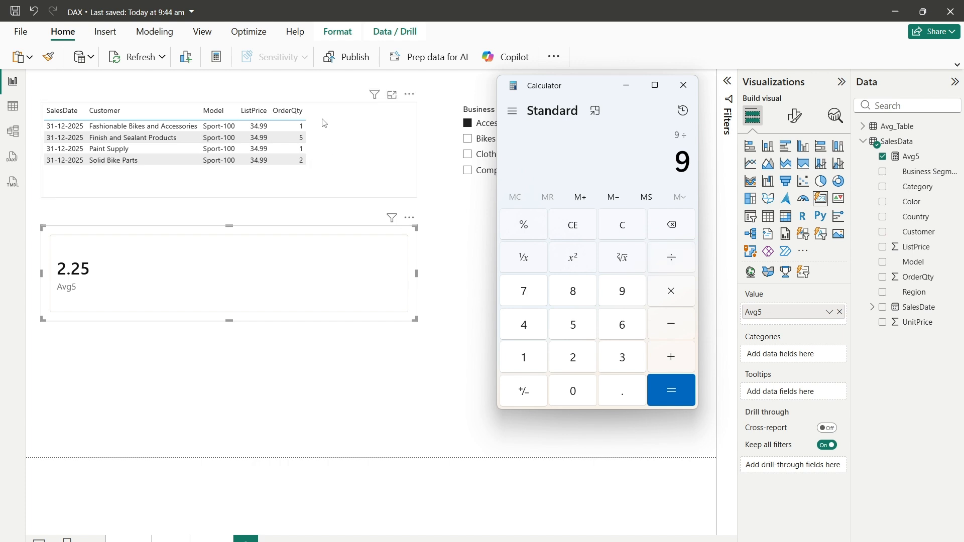
left_click(521, 318)
left_click(683, 400)
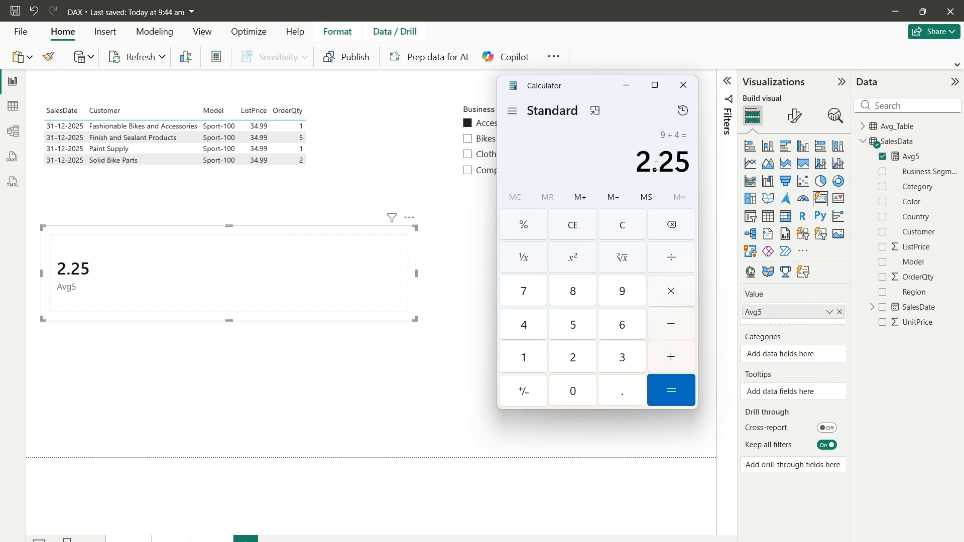
left_click(684, 85)
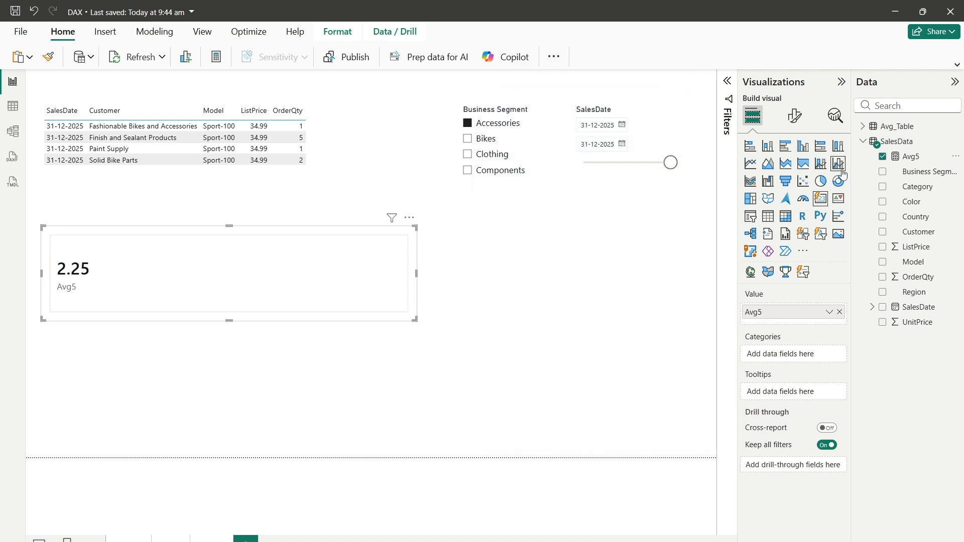
Start a new measure named AvgX1 in the SalesData table, using AVERAGEX with SalesData as its table argument.
left_click(901, 160)
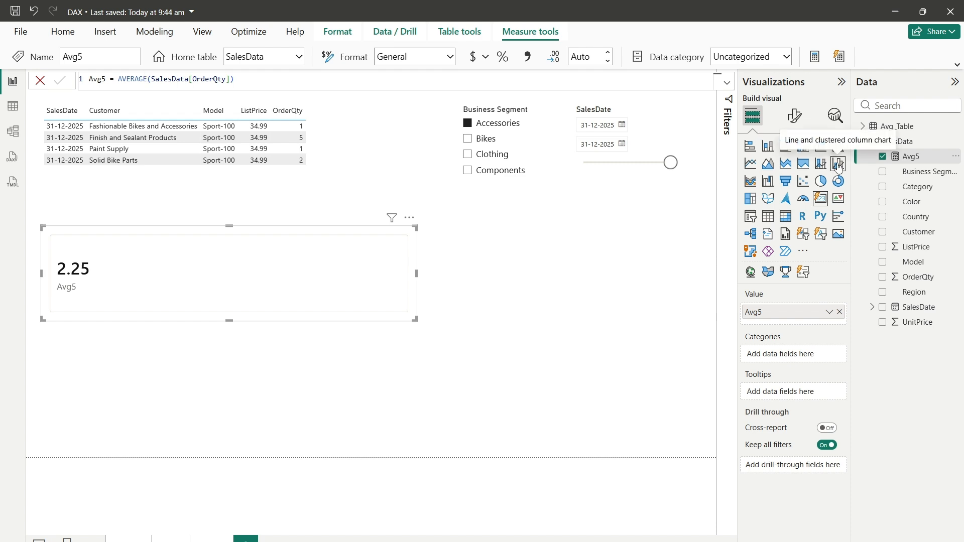
left_click(816, 57)
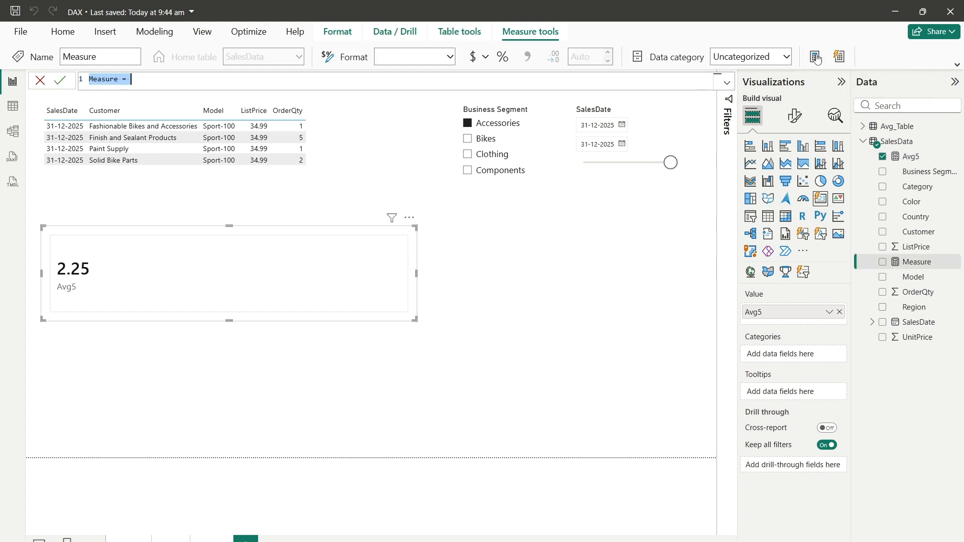
type("Avg")
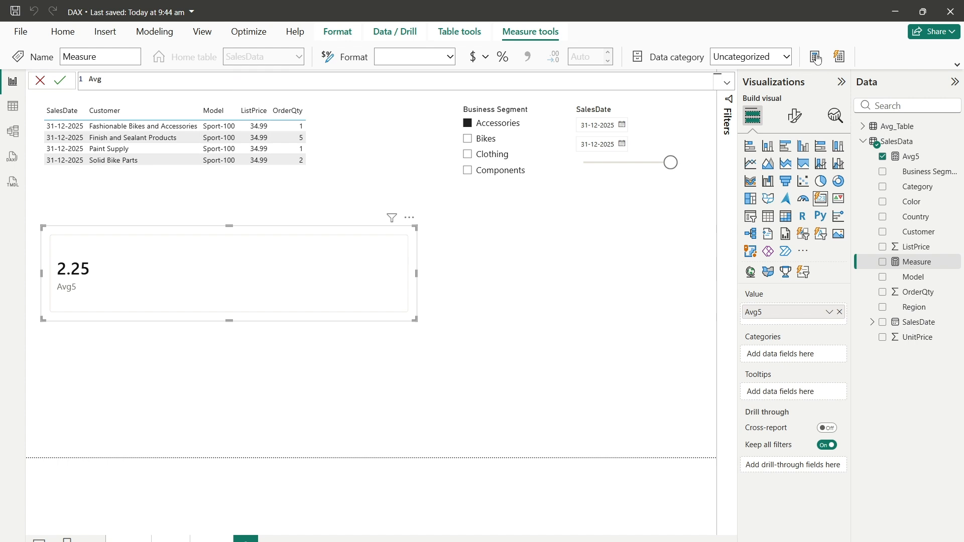
type("X1 = Ave")
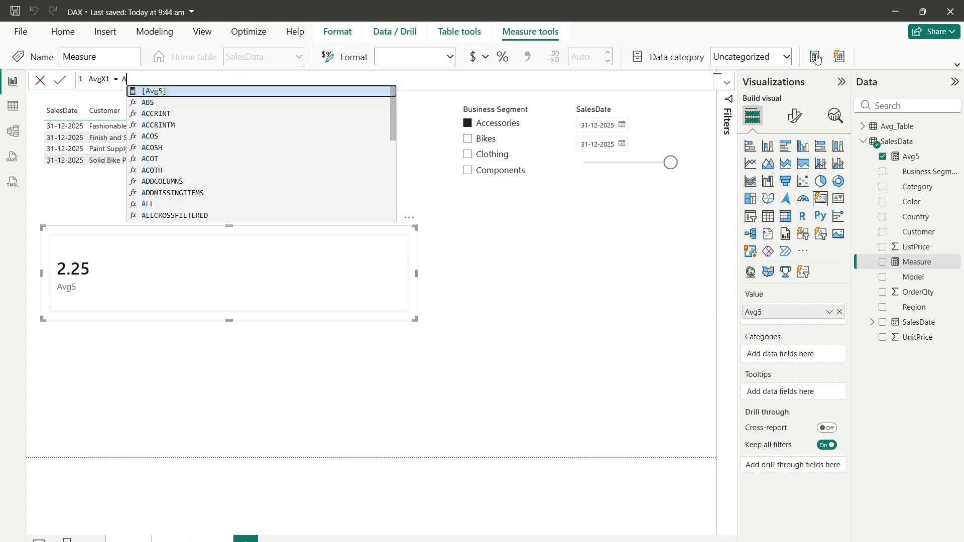
key("Down")
key("Down")
key("Tab")
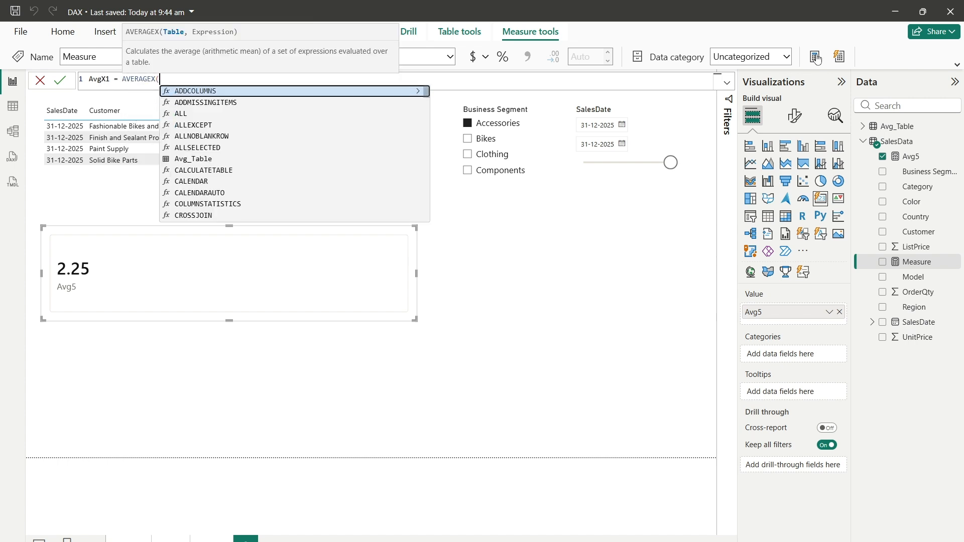
type("Sale")
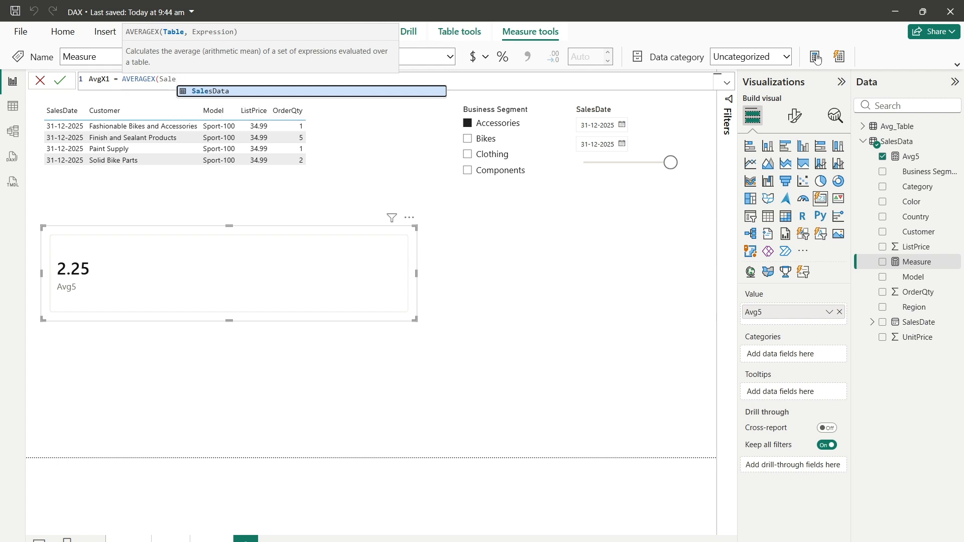
key("Tab")
type(", ")
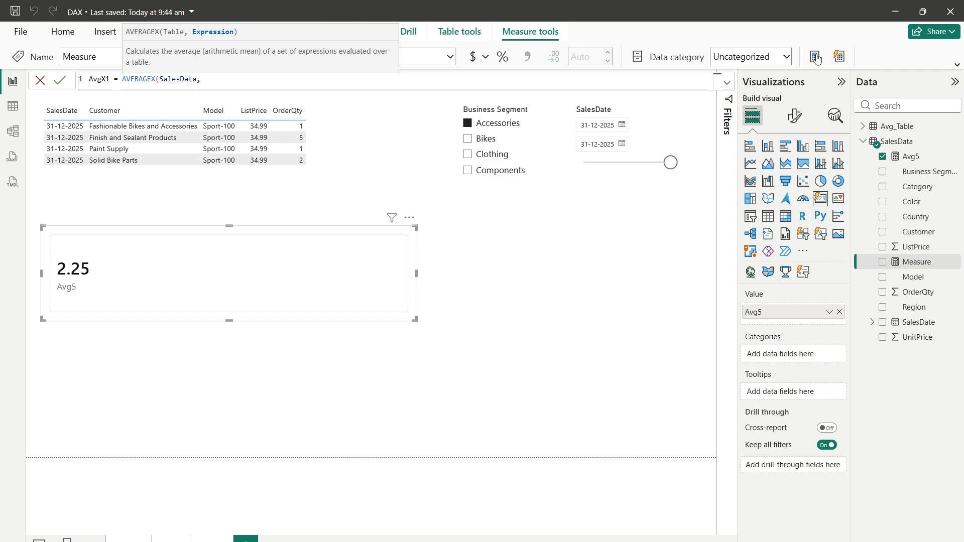
Complete the AvgX1 measure with SalesData[OrderQty] as the AVERAGEX expression and commit it.
type("Sales")
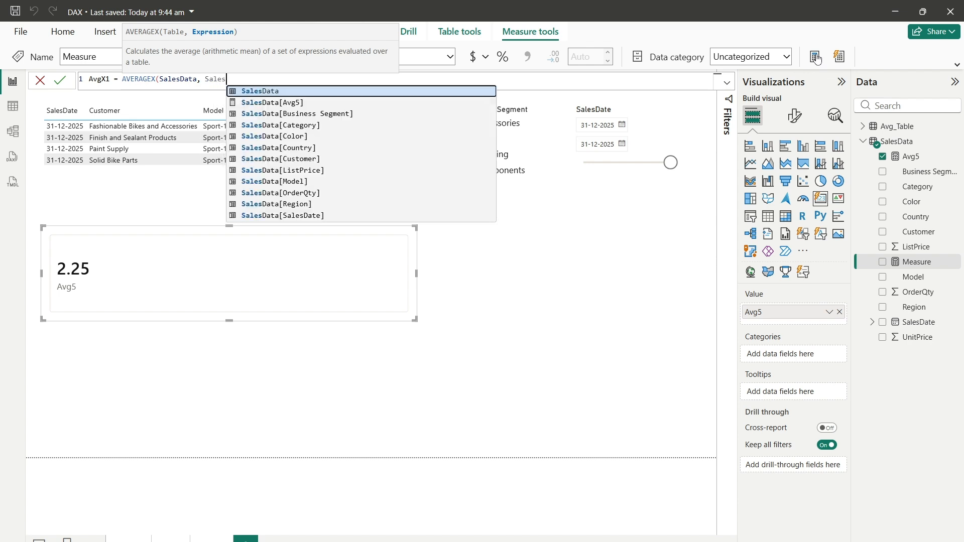
key("Down")
key("Down")
key("Down")
key("Down")
key("Down")
key("Down")
key("Down")
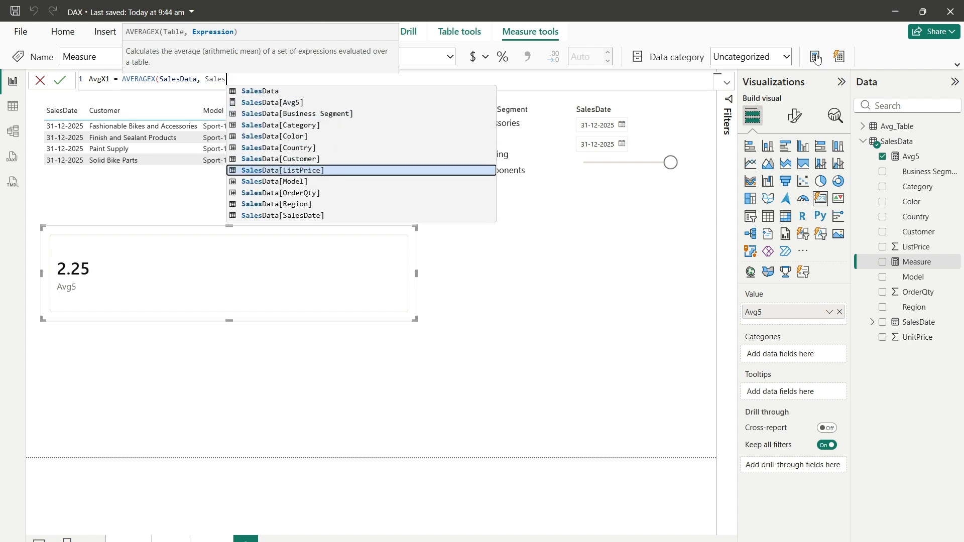
key("Down")
key("Down")
key("Tab")
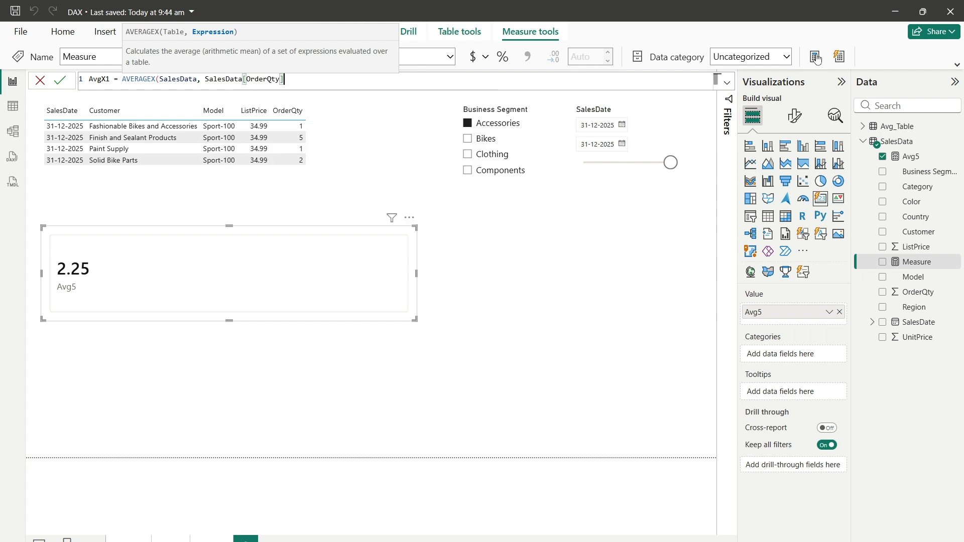
type(")")
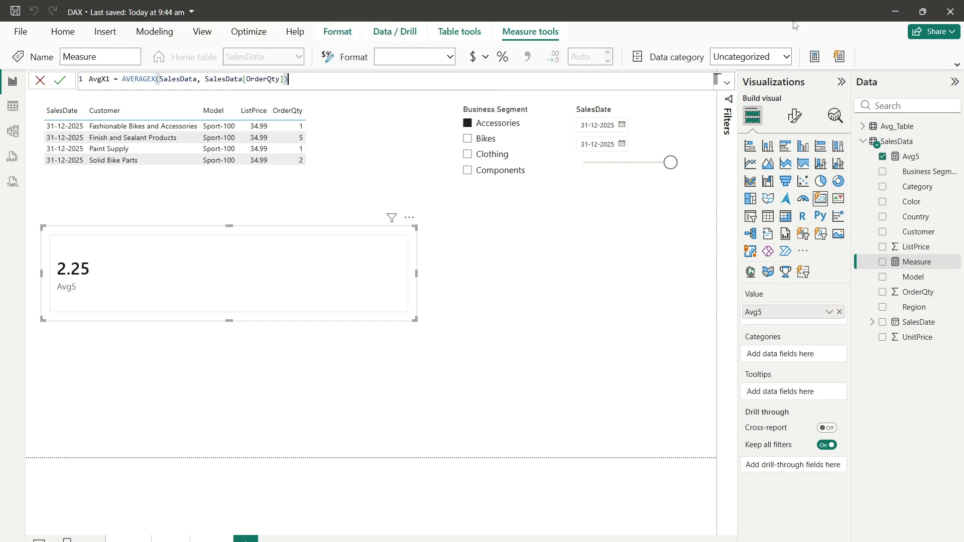
left_click(60, 82)
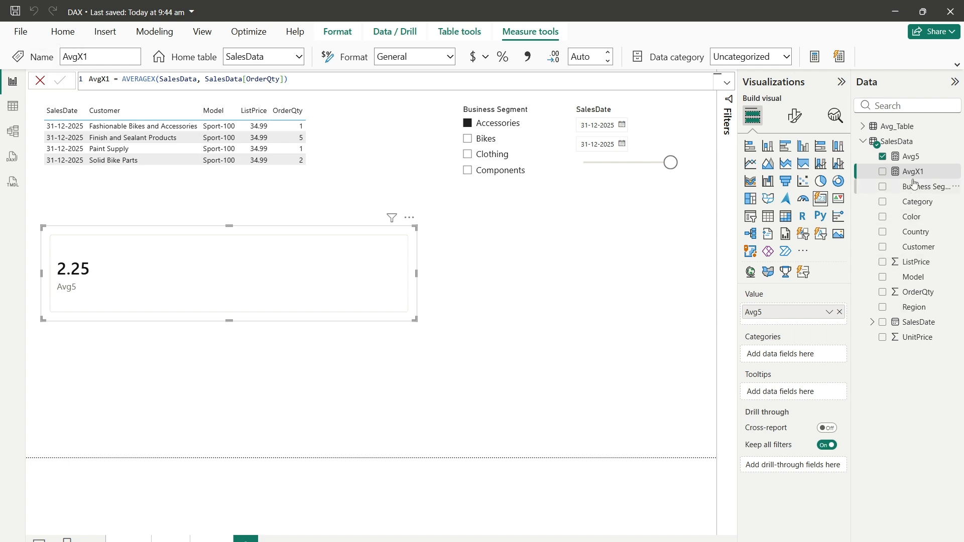
Add AvgX1 to the card alongside Avg5, and compare the functions used in the two measure formulas.
left_click_drag(912, 172, 291, 297)
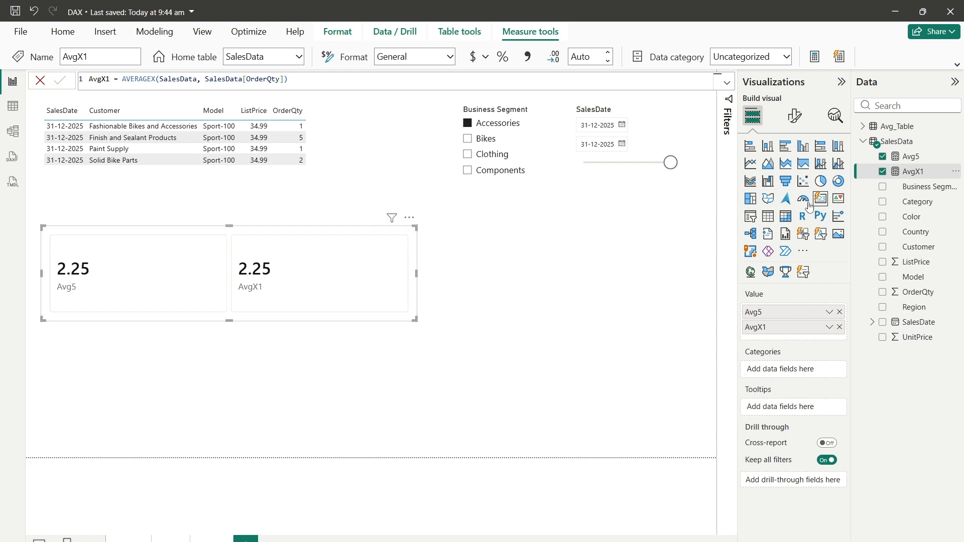
left_click(910, 156)
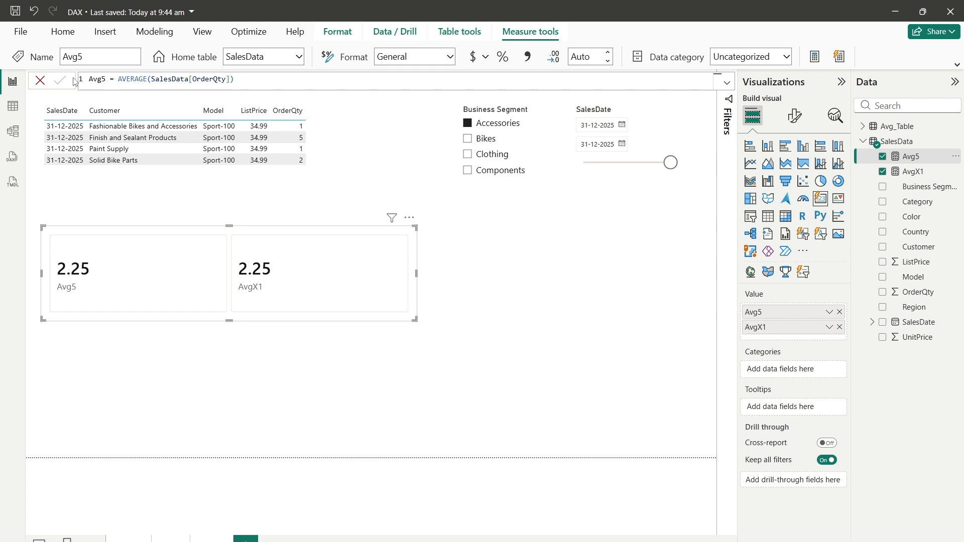
double_click(132, 79)
left_click(934, 173)
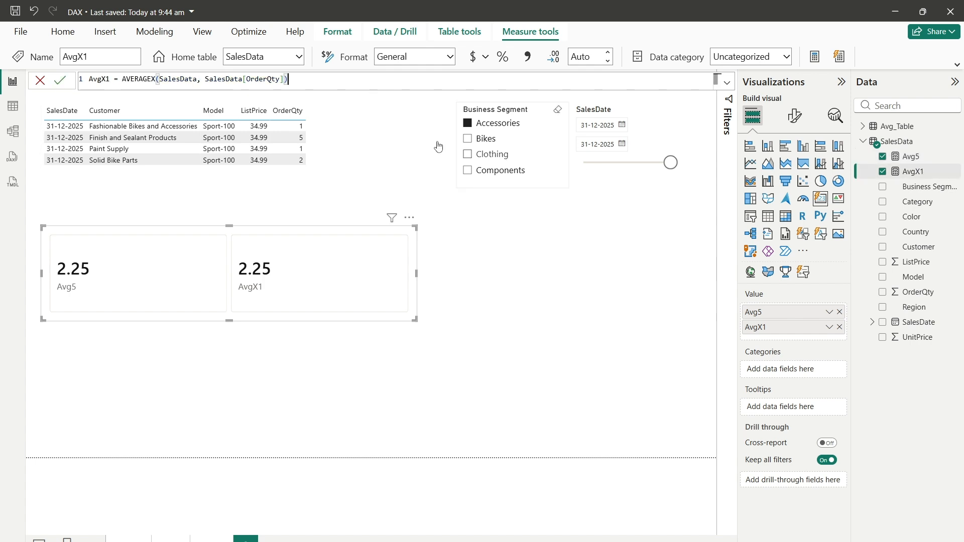
double_click(139, 79)
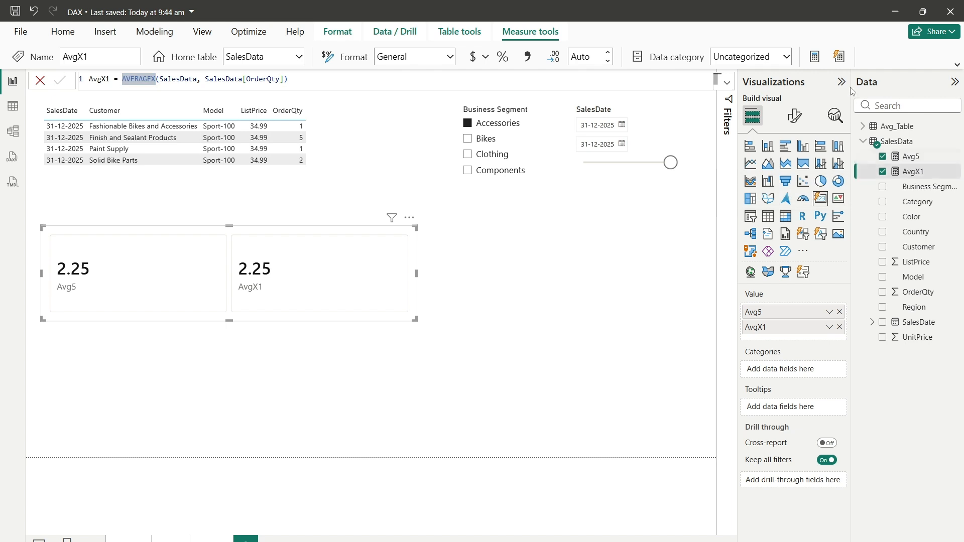
Start another SalesData measure named AvgX2, using AVERAGEX with SalesData as its table argument.
left_click(813, 59)
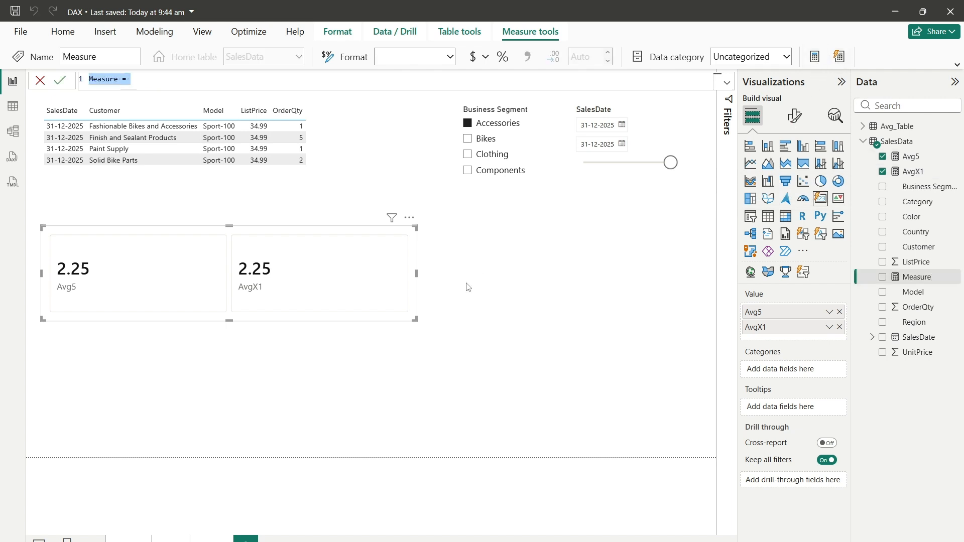
type("AvgX")
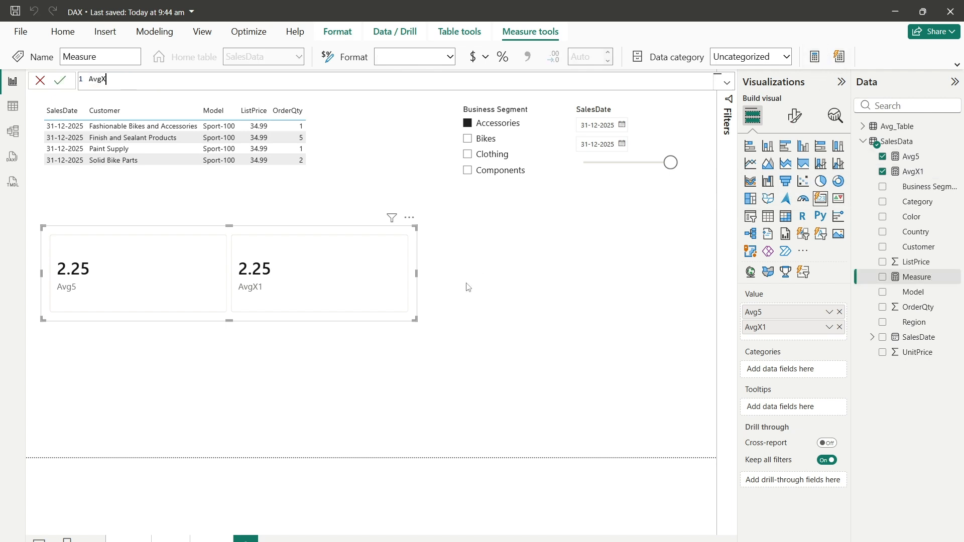
type("2 = Ave")
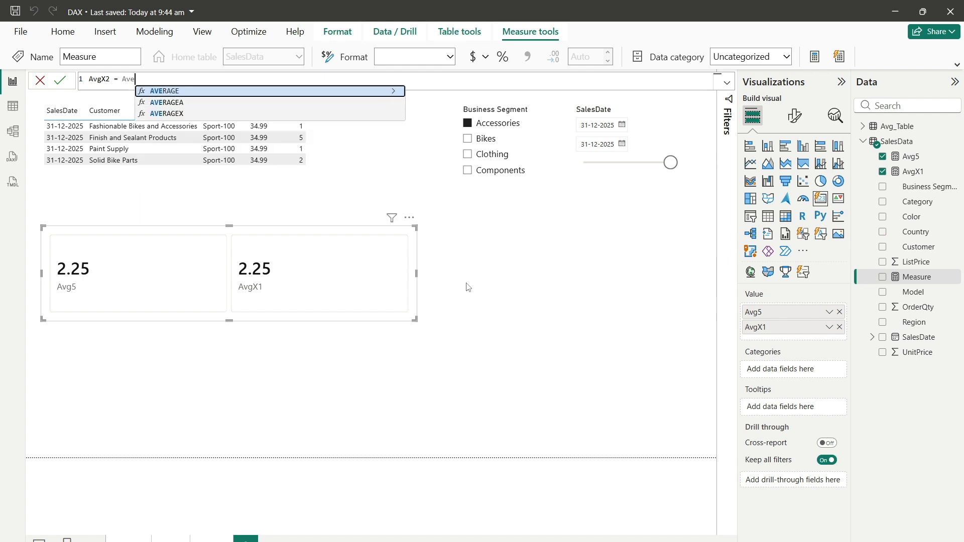
key("Down")
key("Down")
key("Tab")
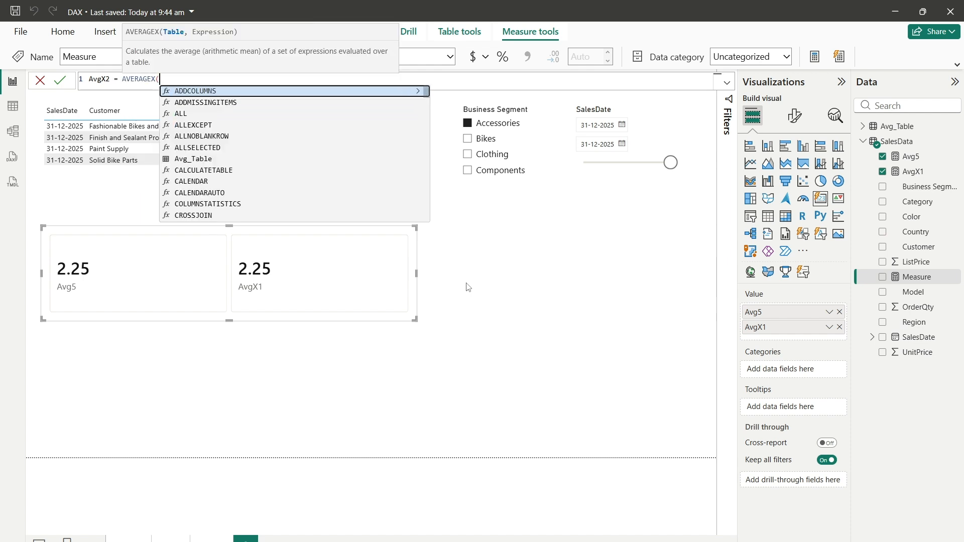
type("Sales")
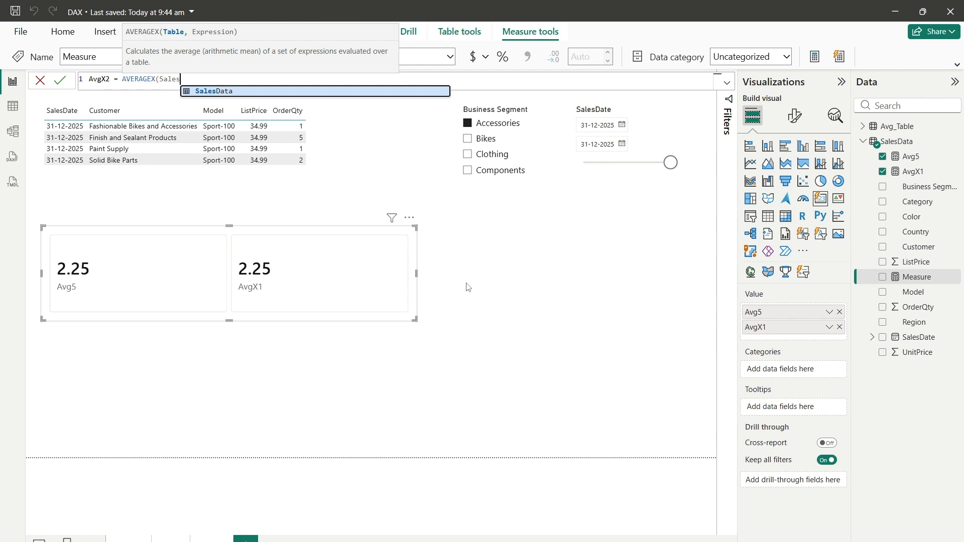
key("Tab")
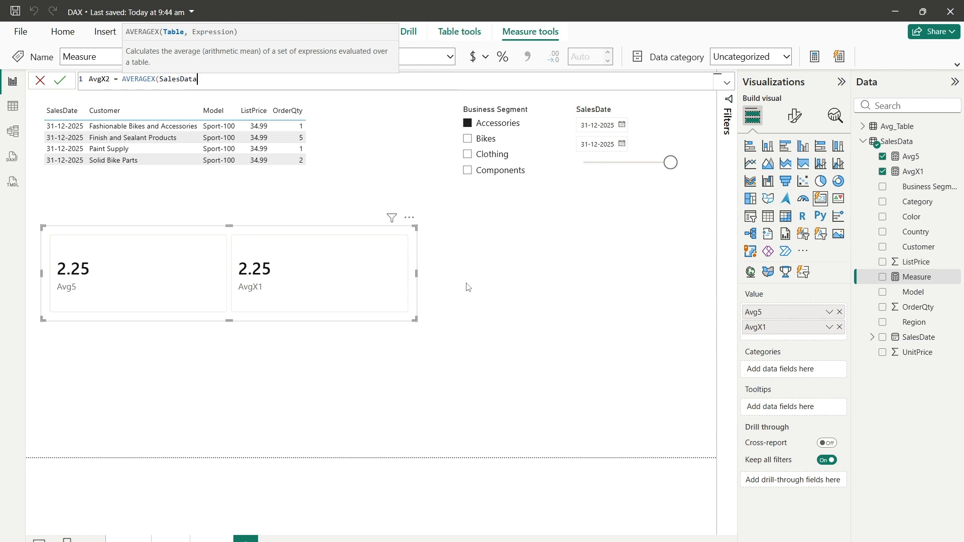
type(",")
Complete AvgX2 with the expression SalesData[ListPrice] * SalesData[OrderQty], commit it, and add the measure to the card.
type("sales")
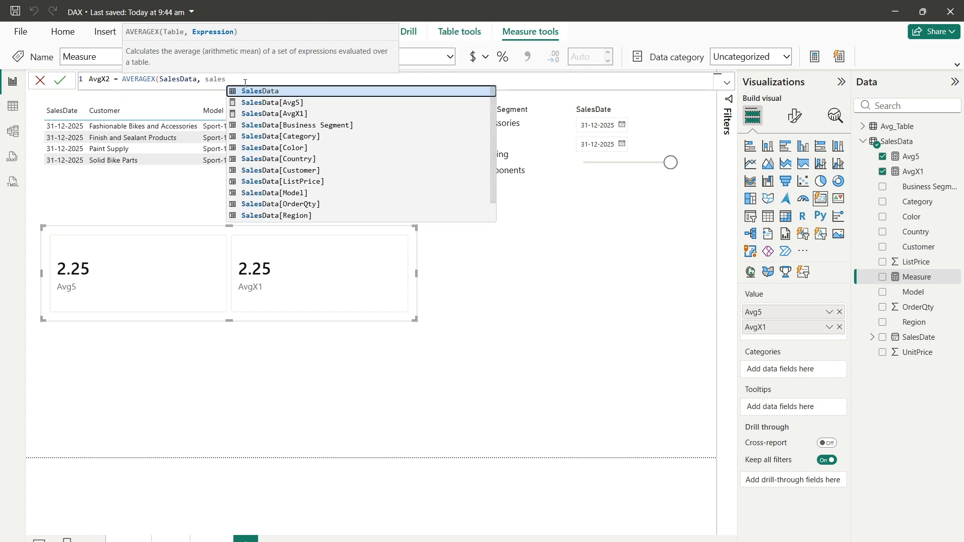
key("Down")
key("Down")
key("Down")
key("Down")
key("Down")
key("Down")
key("Down")
key("Down")
key("Tab")
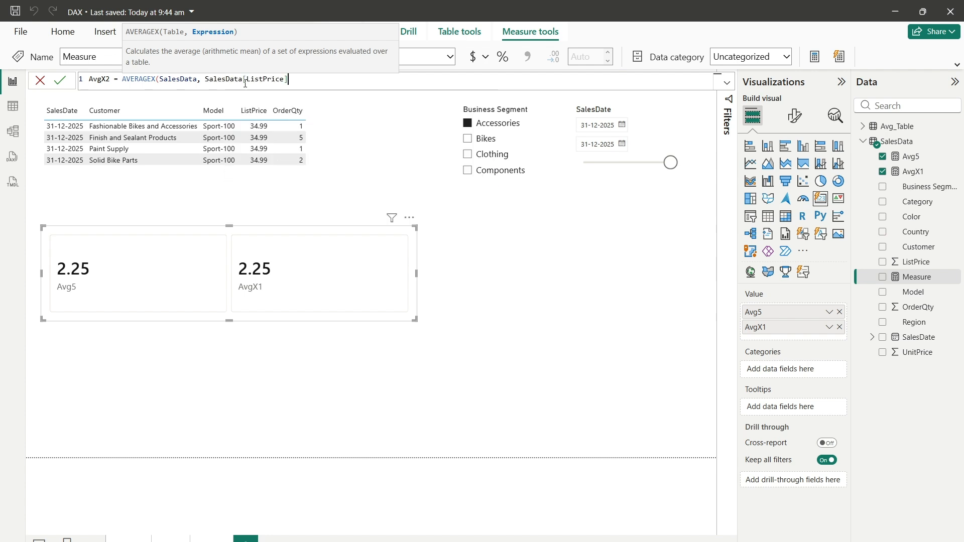
type("(")
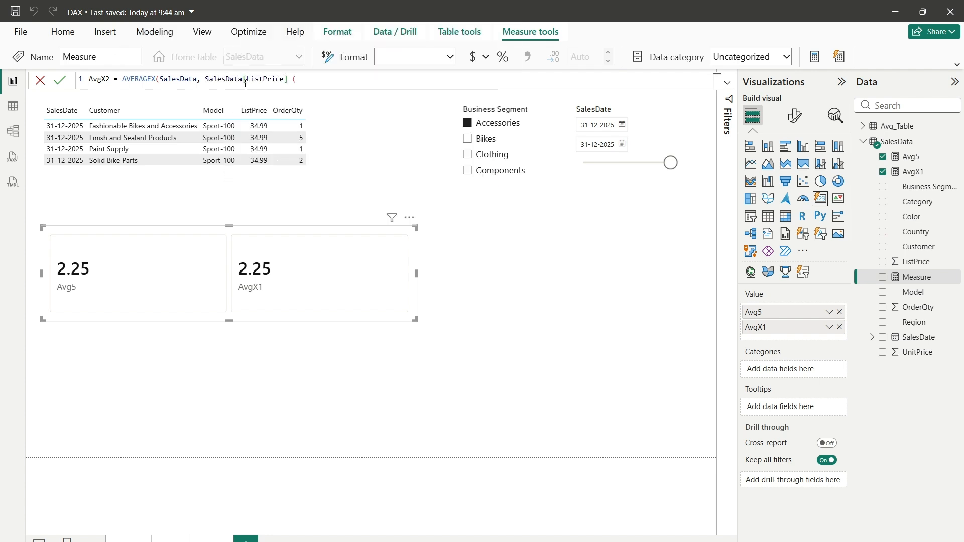
key("BackSpace")
type("* Or")
key("Down")
key("Down")
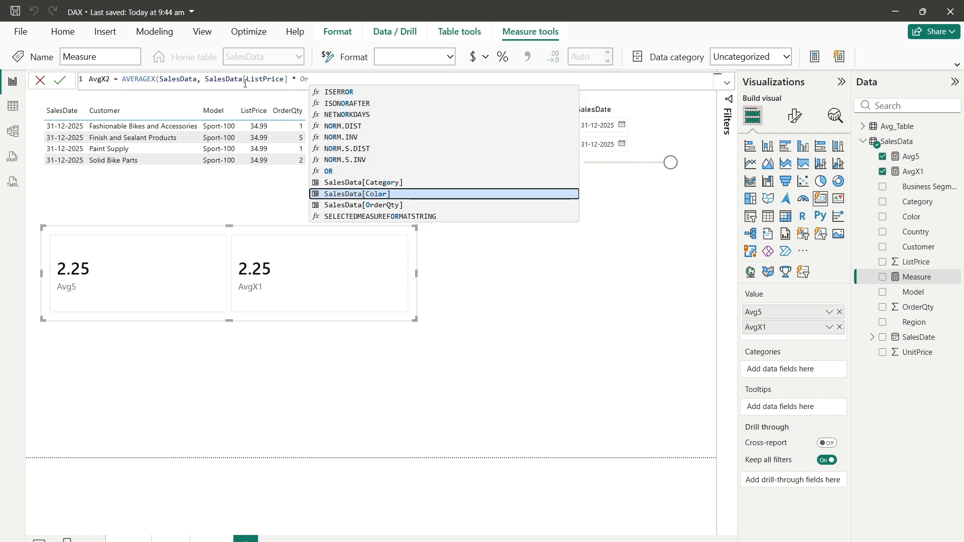
key("Down")
key("Tab")
type(")")
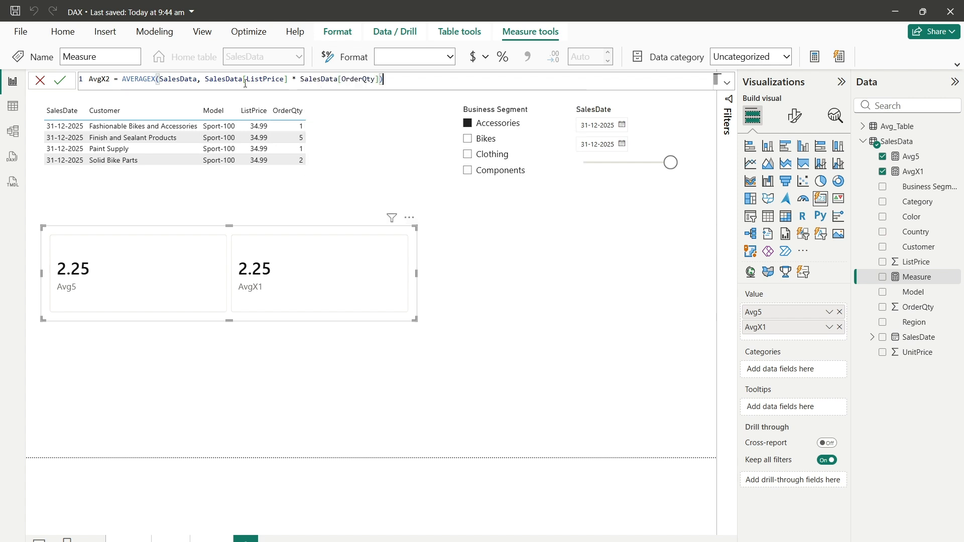
left_click(63, 83)
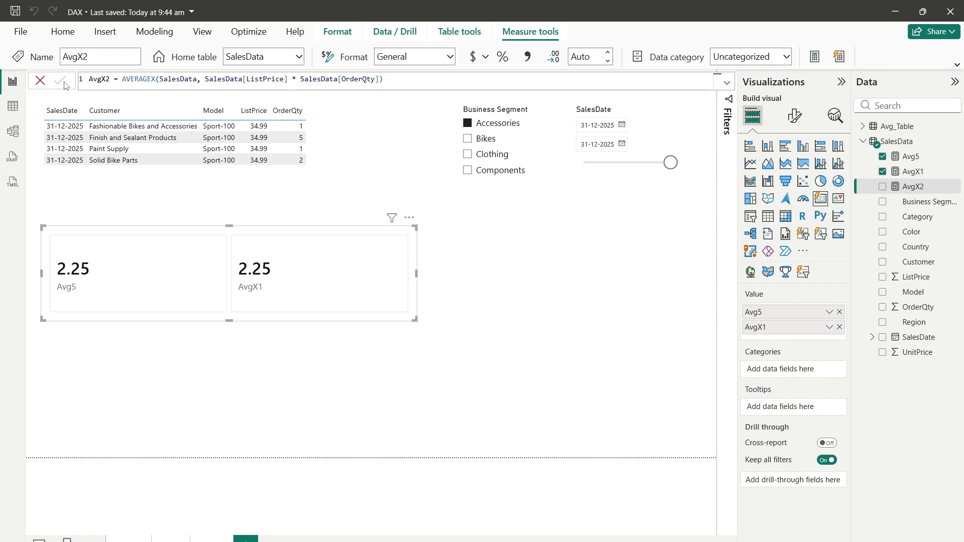
left_click_drag(869, 187, 350, 284)
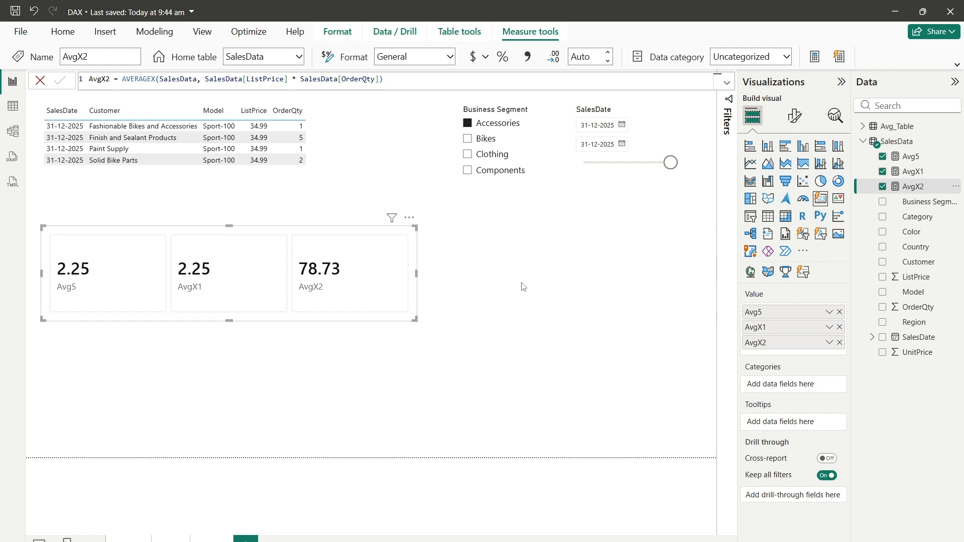
Create a SalesAmount calculated column in SalesData as SalesData[ListPrice] * SalesData[OrderQty], and add it to the table visual.
left_click(336, 180)
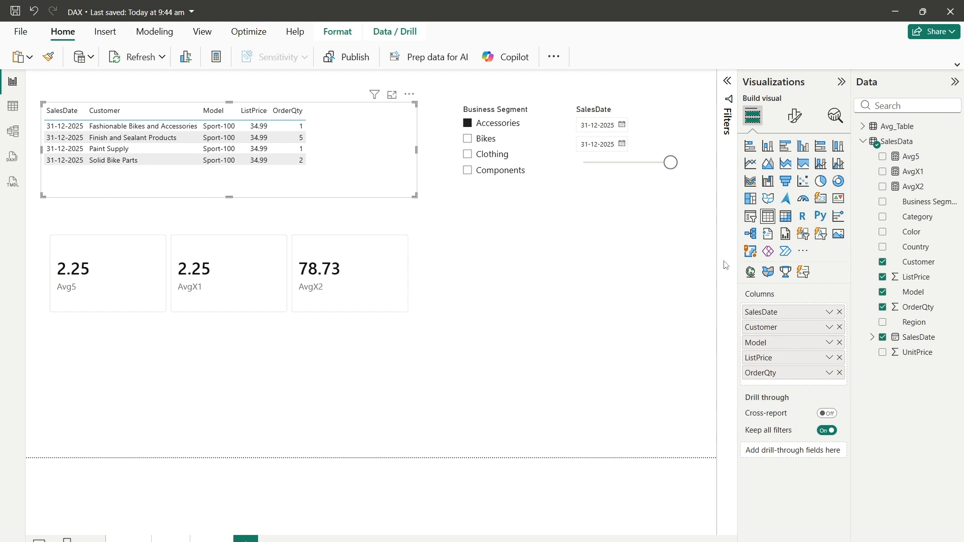
left_click(910, 188)
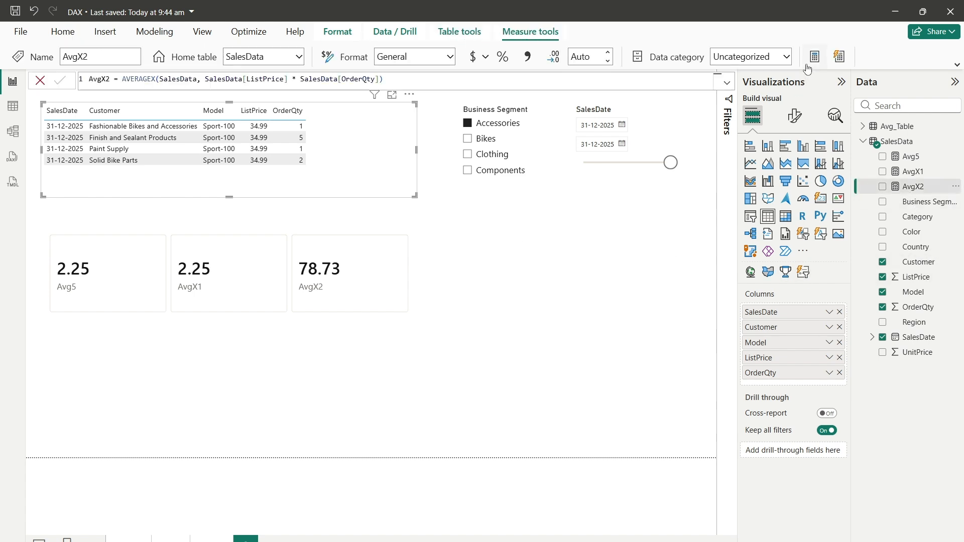
left_click(904, 143)
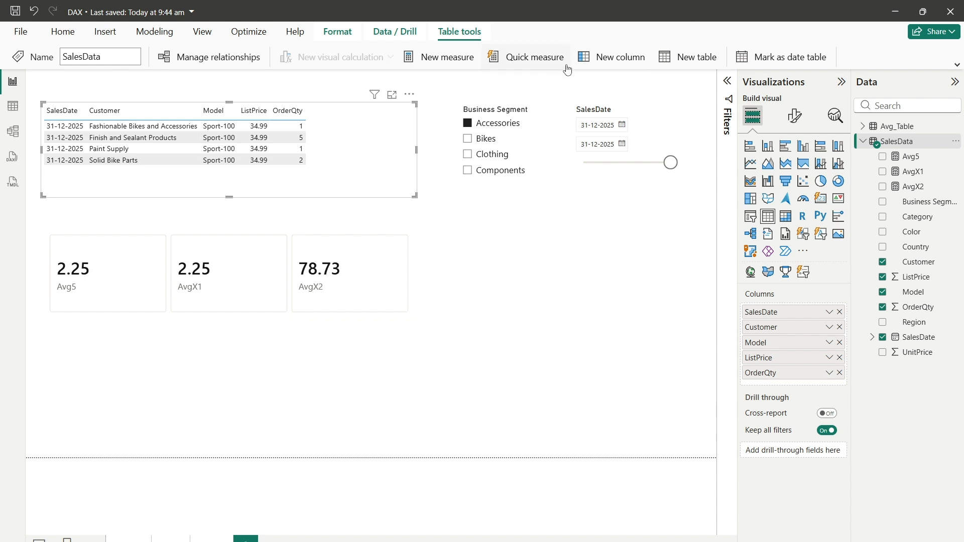
left_click(583, 58)
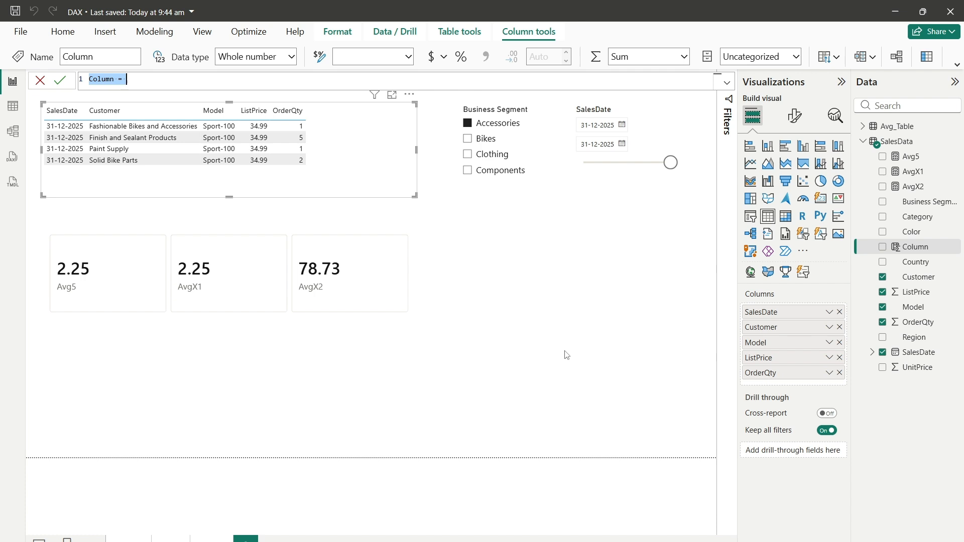
type("SalesAmount =")
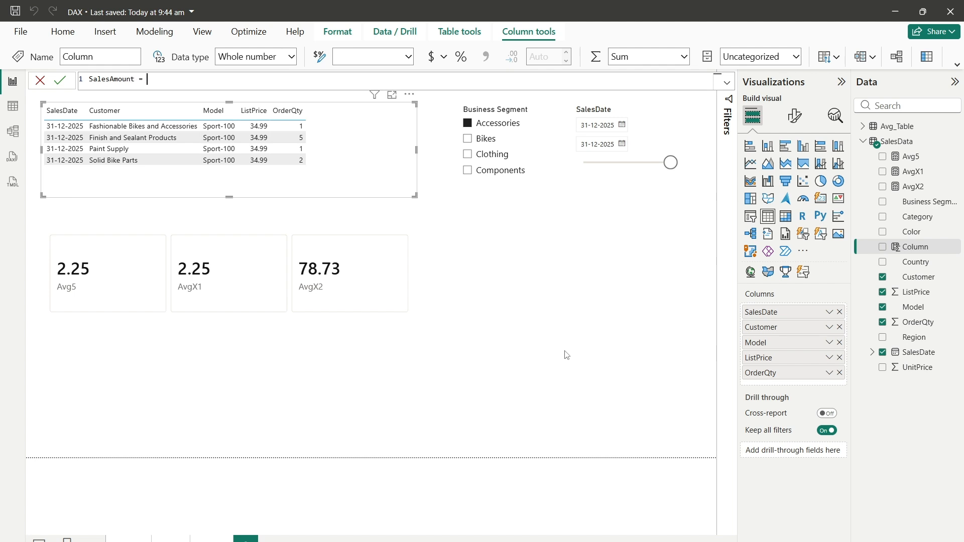
type(" SalesData[ListPrice] *")
type(" SalesData[OrderQty]")
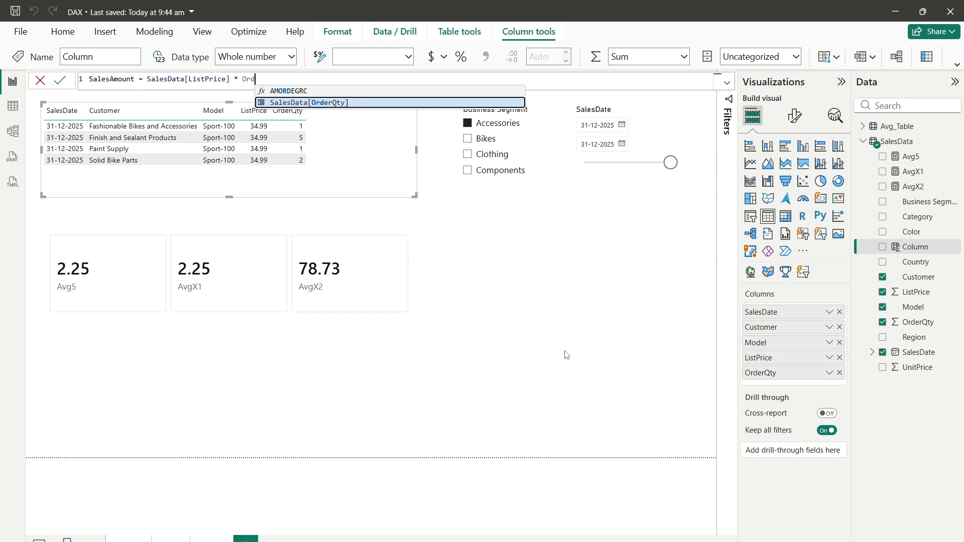
key("Return")
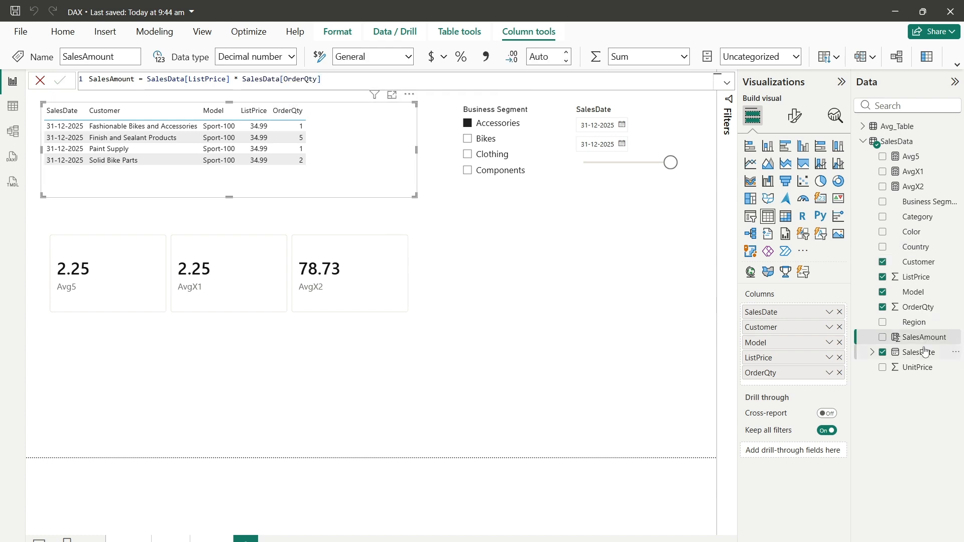
left_click_drag(924, 337, 392, 178)
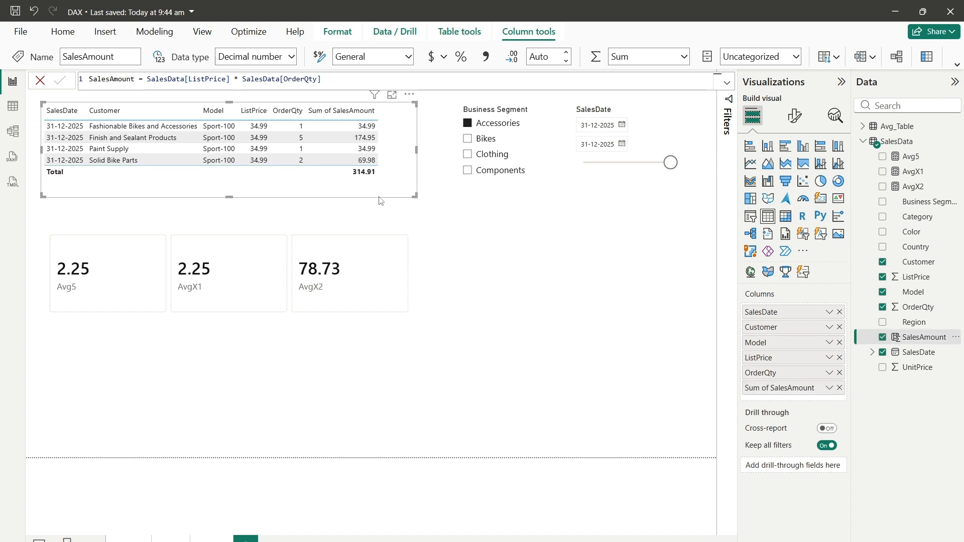
Switch to Calculator, divide the SalesAmount total 314.91 by 4 to check AvgX2, and close Calculator.
key("super")
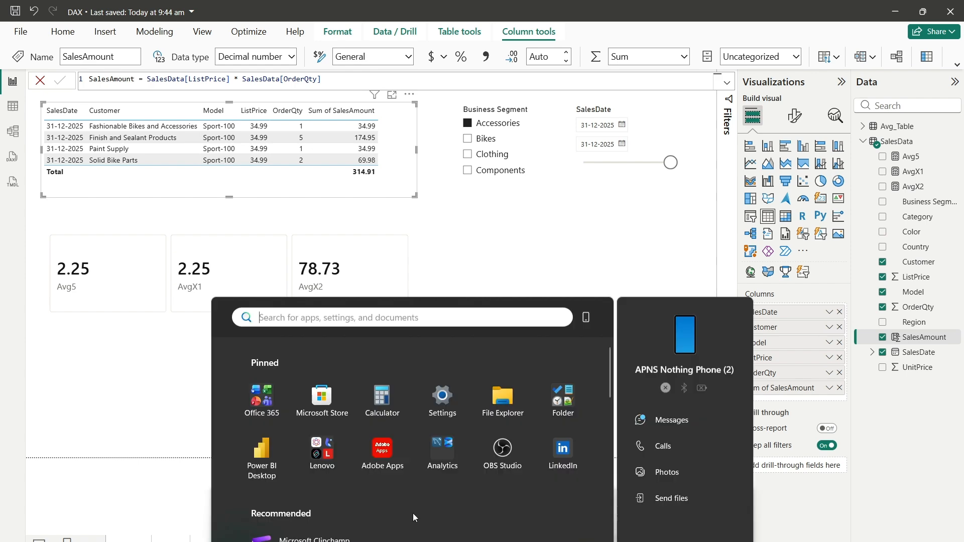
left_click(386, 217)
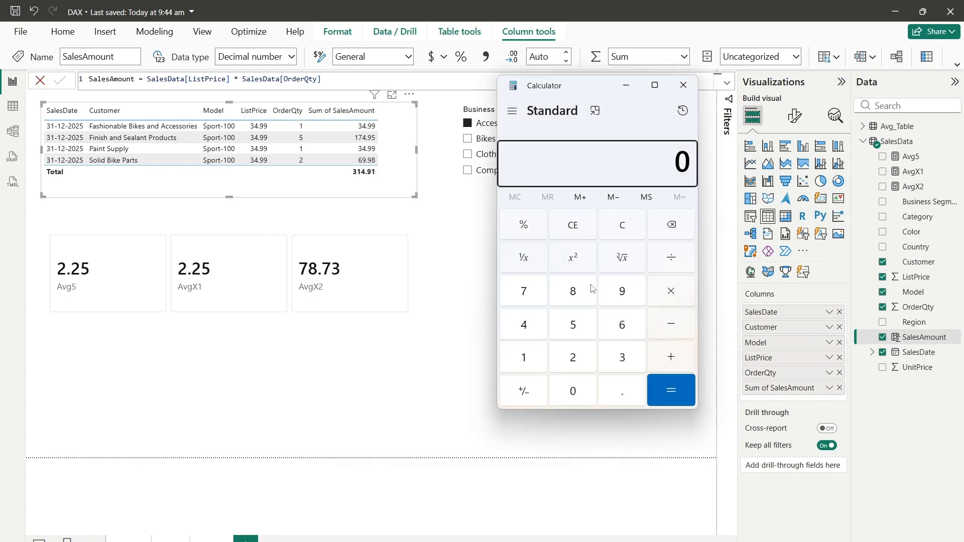
left_click(621, 360)
left_click(542, 351)
left_click(536, 325)
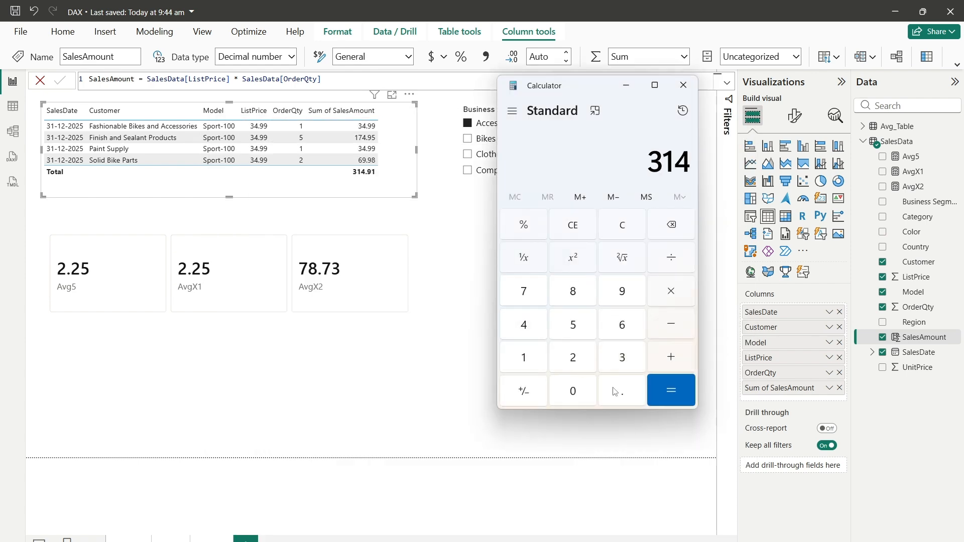
left_click(633, 399)
left_click(624, 299)
left_click(528, 371)
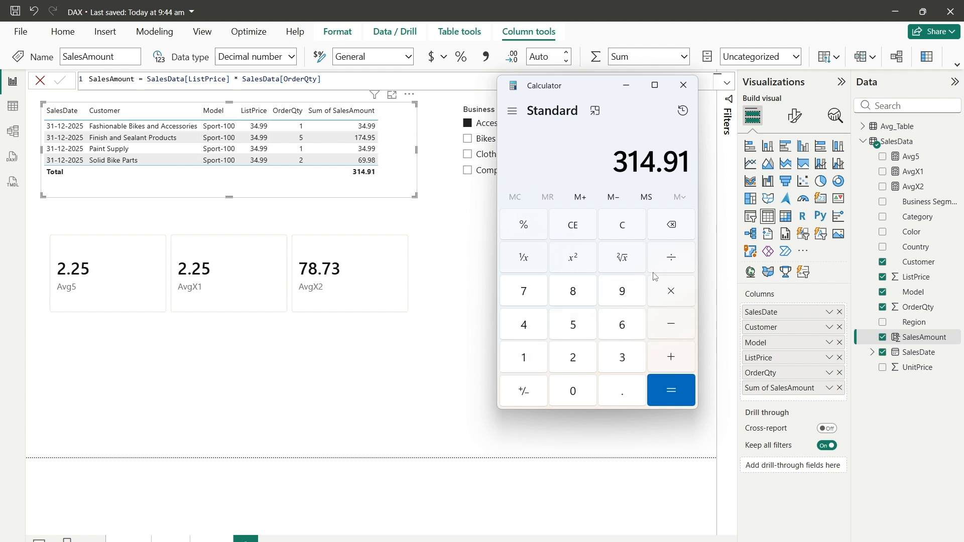
left_click(677, 263)
left_click(524, 326)
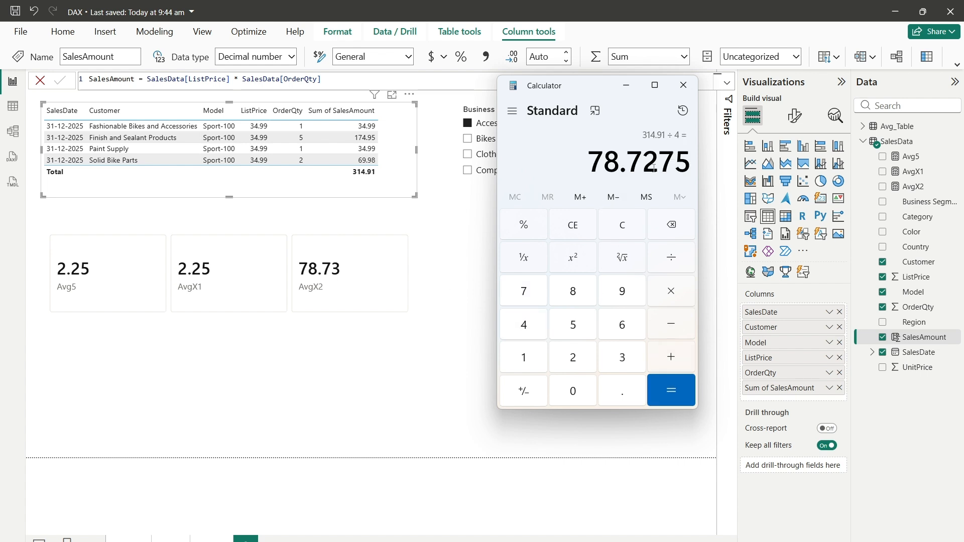
left_click(683, 85)
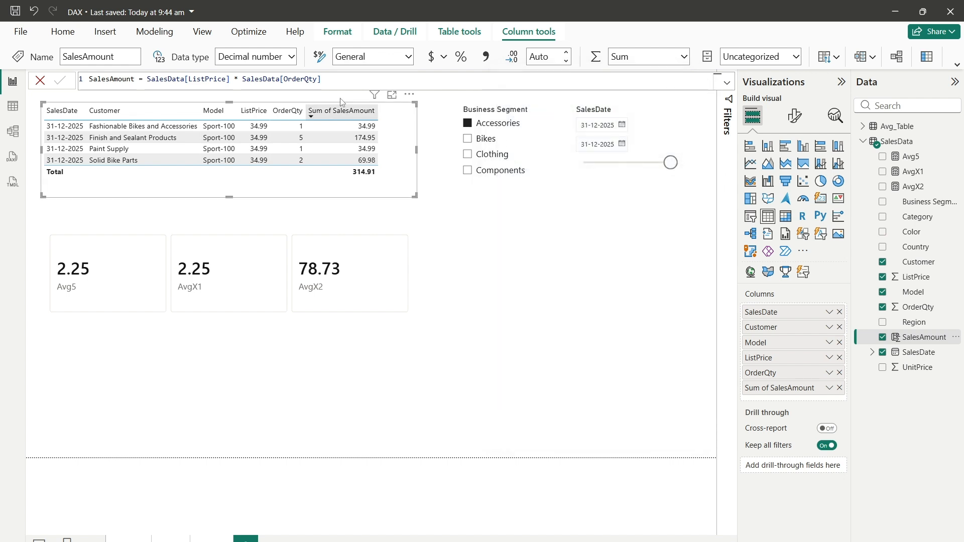
Examine the row-by-row expression in the AvgX2 formula, and return to the Aggregation functions overview page.
left_click(914, 187)
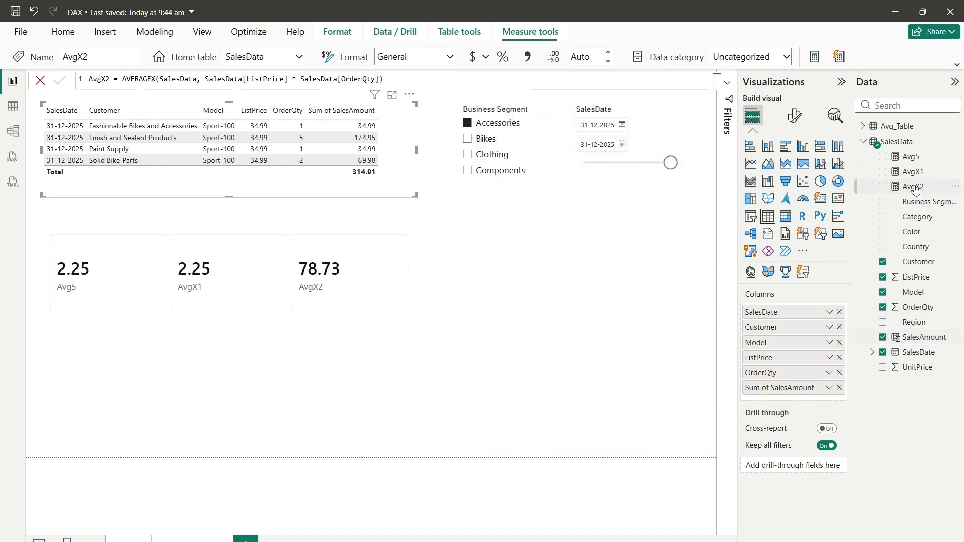
left_click_drag(208, 79, 380, 78)
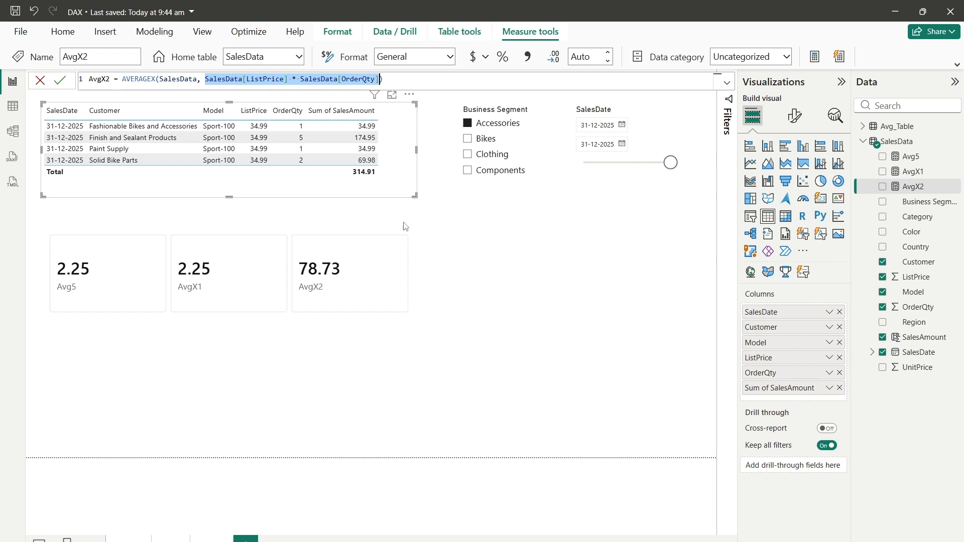
left_click(469, 300)
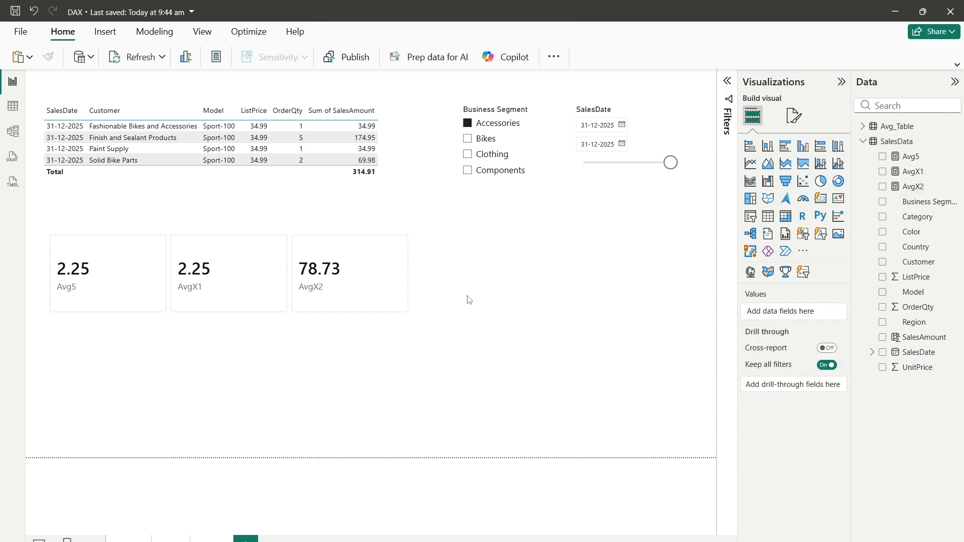
left_click(128, 536)
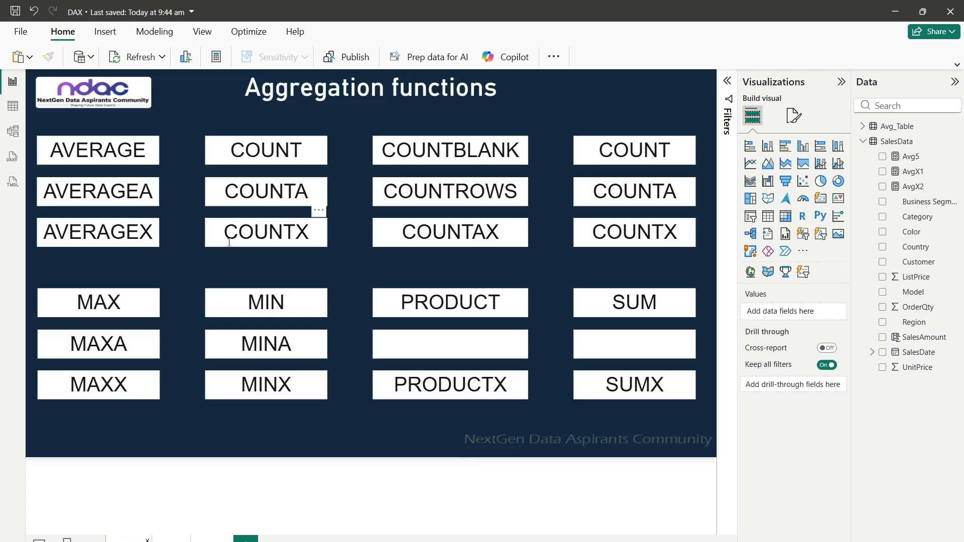